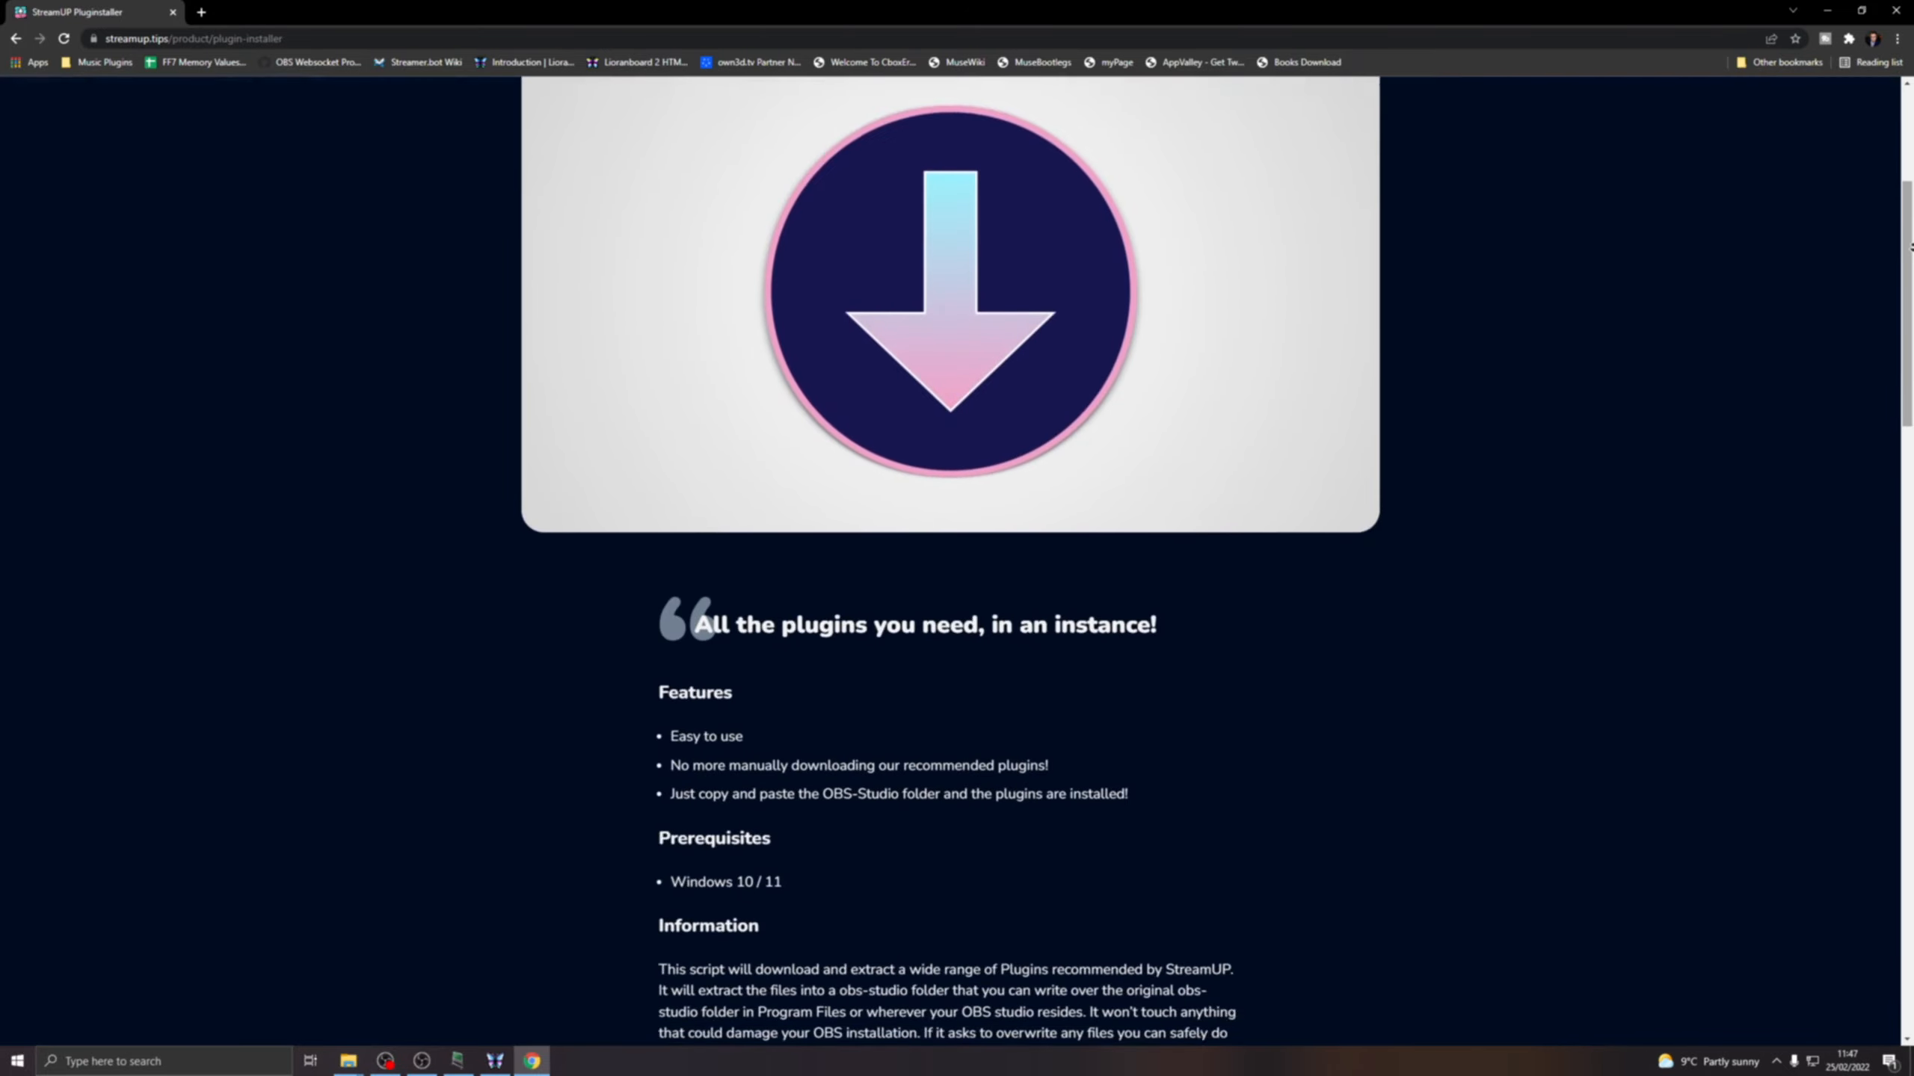
Review the StreamUP Pluginstaller page's usage information, overwritten files, plugin list and warnings.
scroll(1910, 251, down, 4)
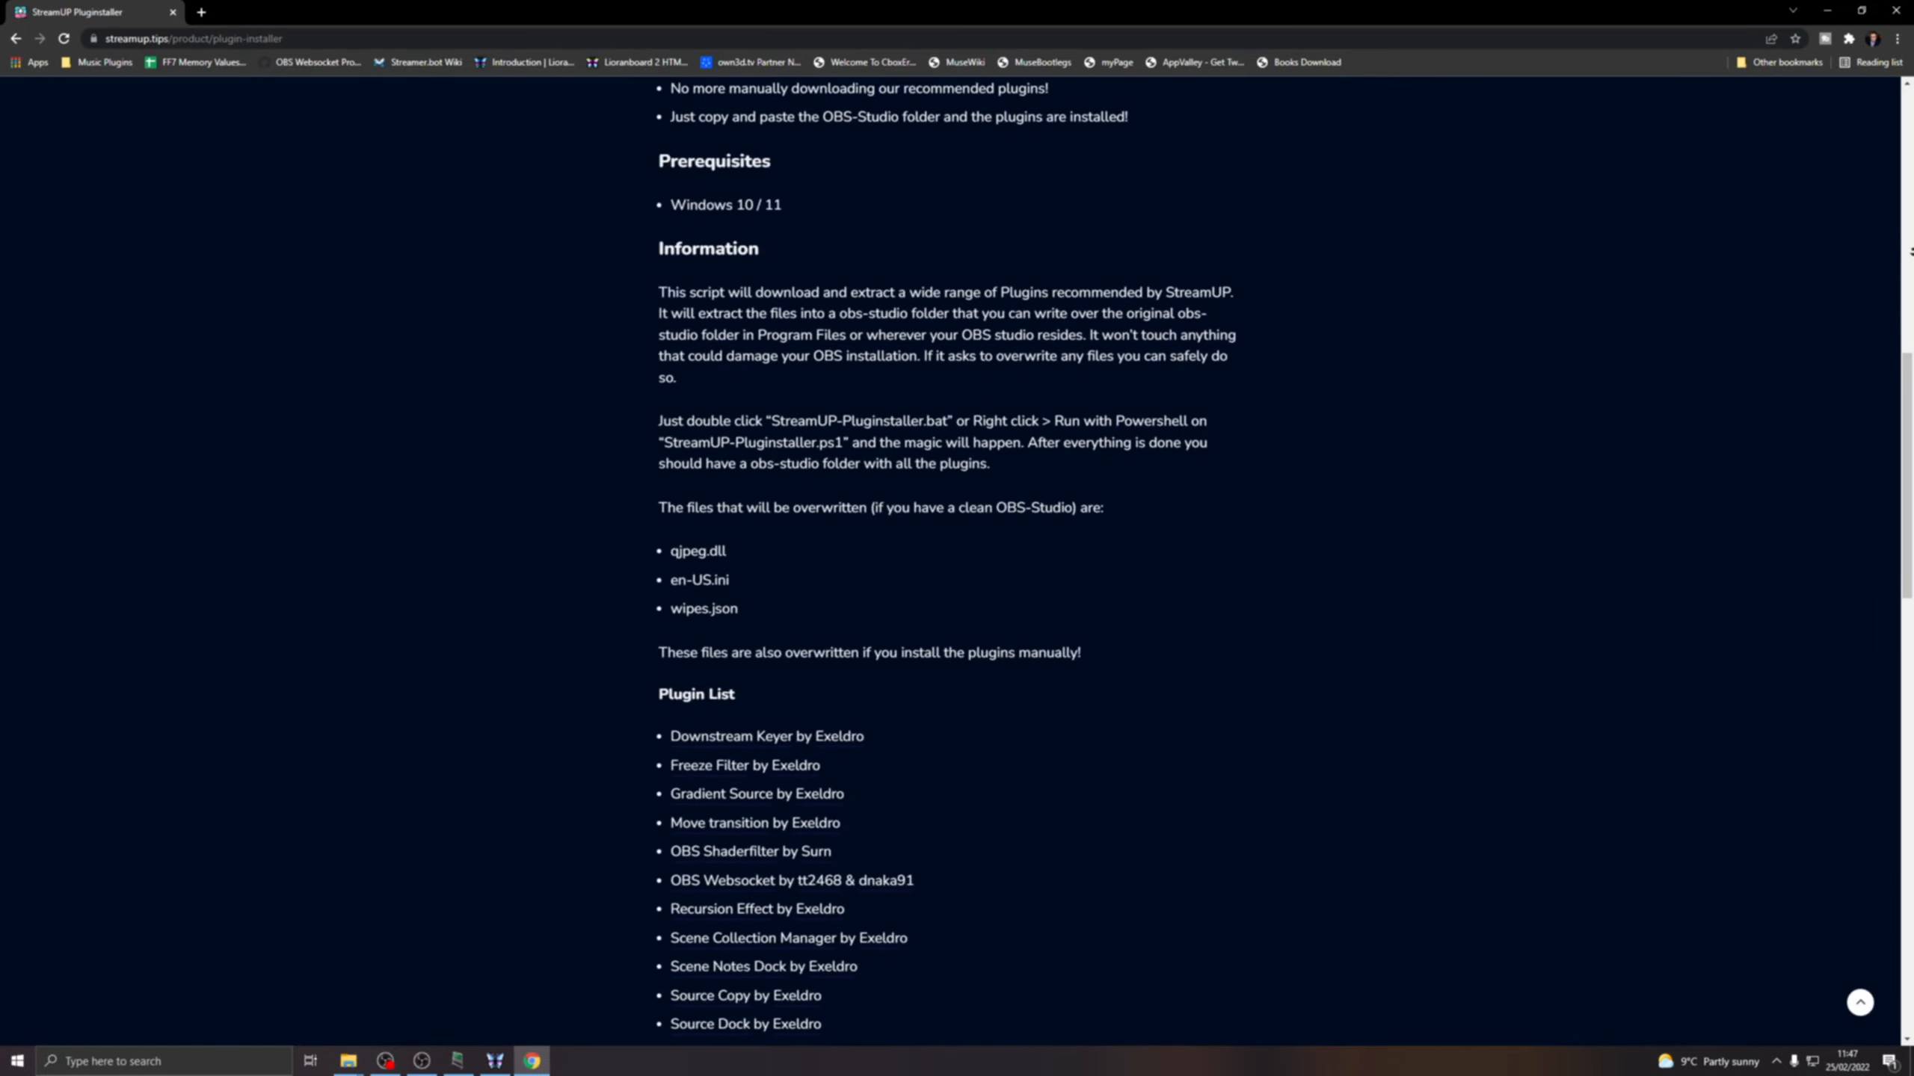
scroll(1910, 252, down, 7)
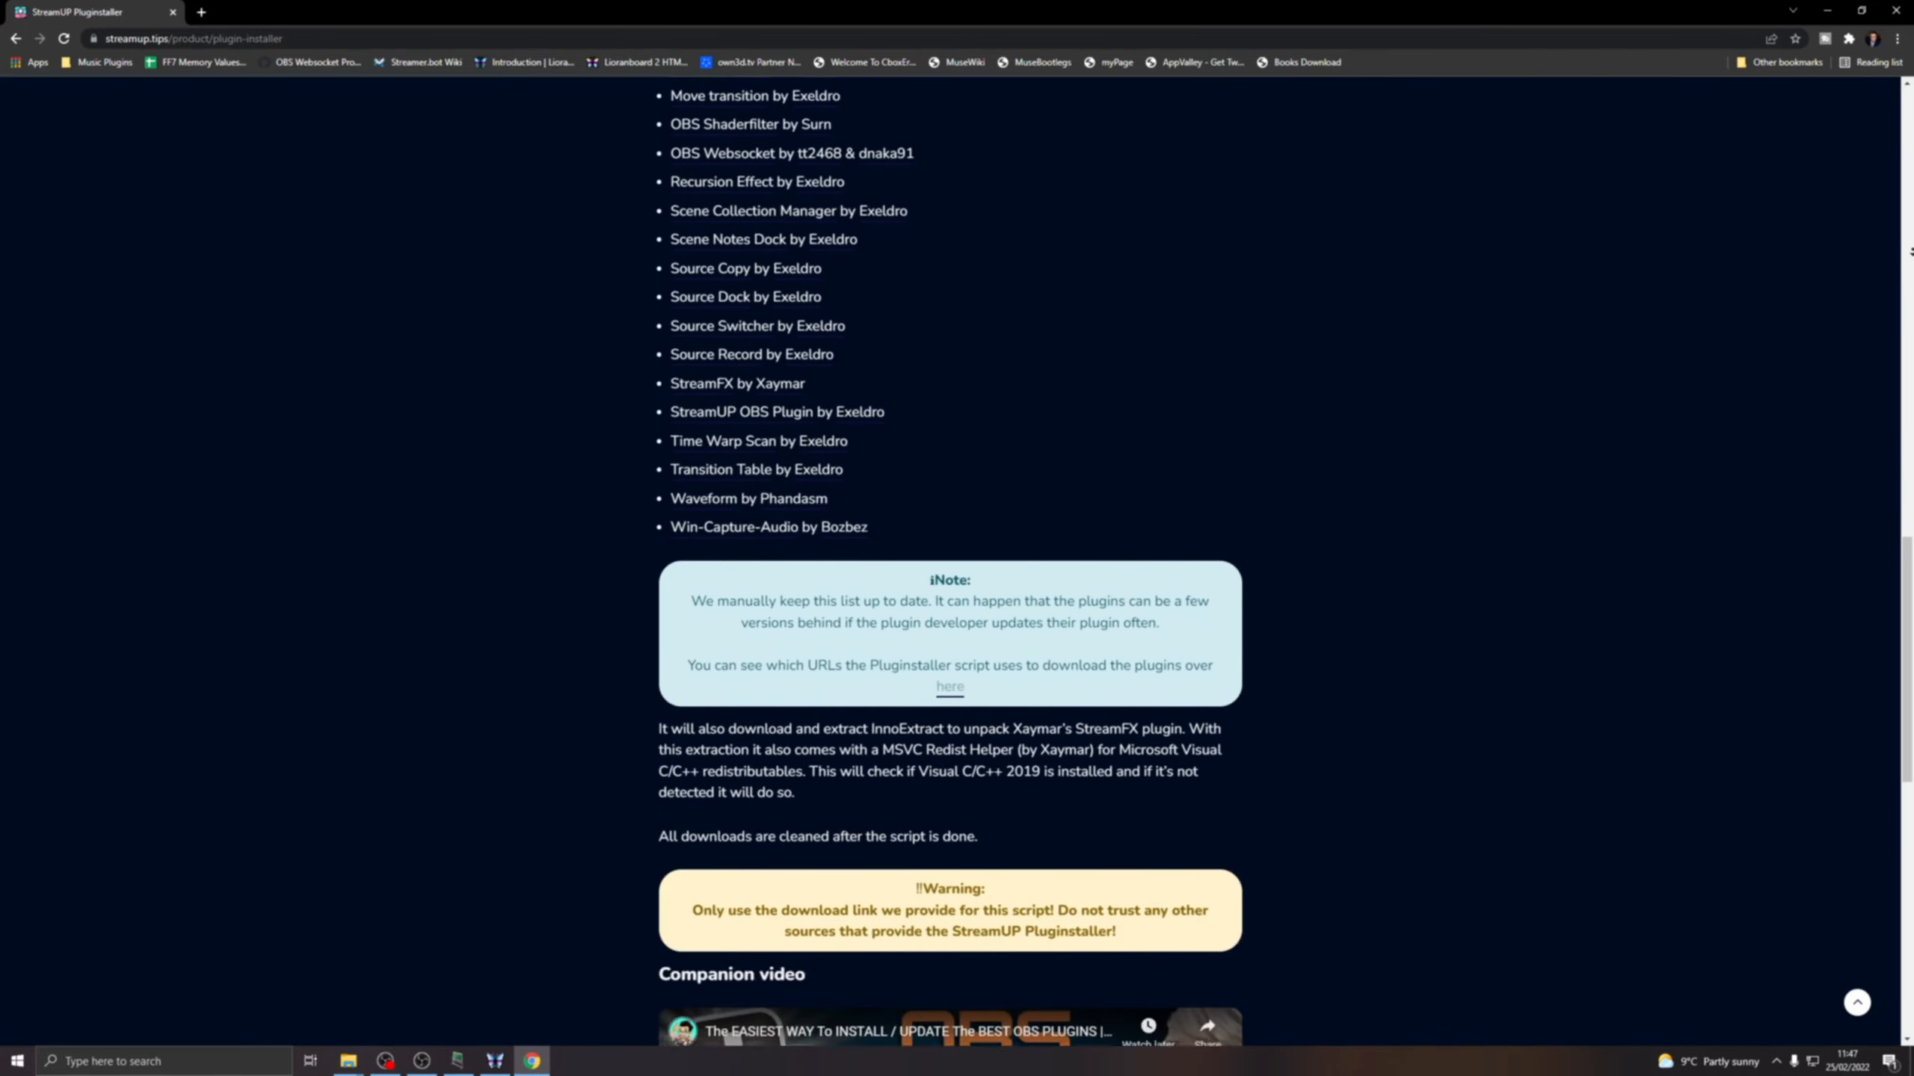
scroll(1910, 251, down, 5)
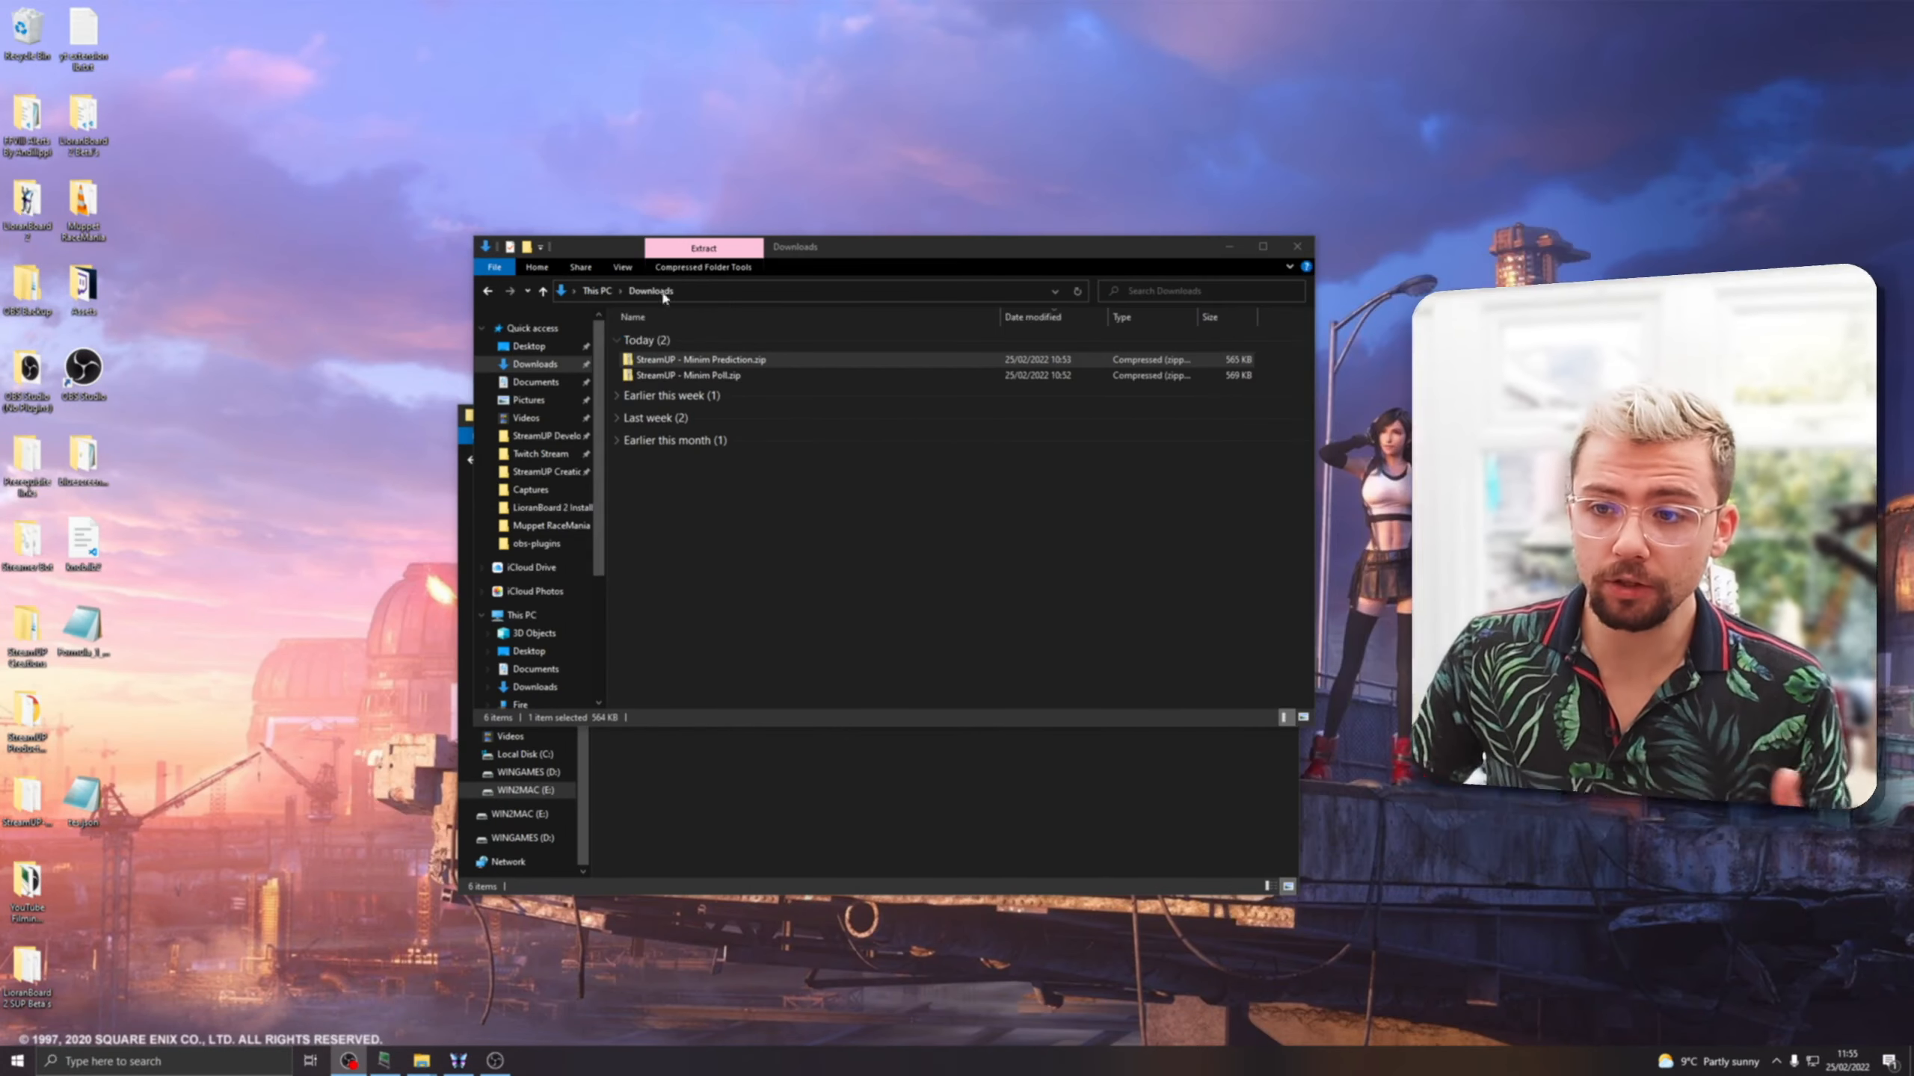
Extract StreamUP - Minim Prediction.zip and StreamUP - Minim Poll.zip in Downloads to their default folders.
click(705, 362)
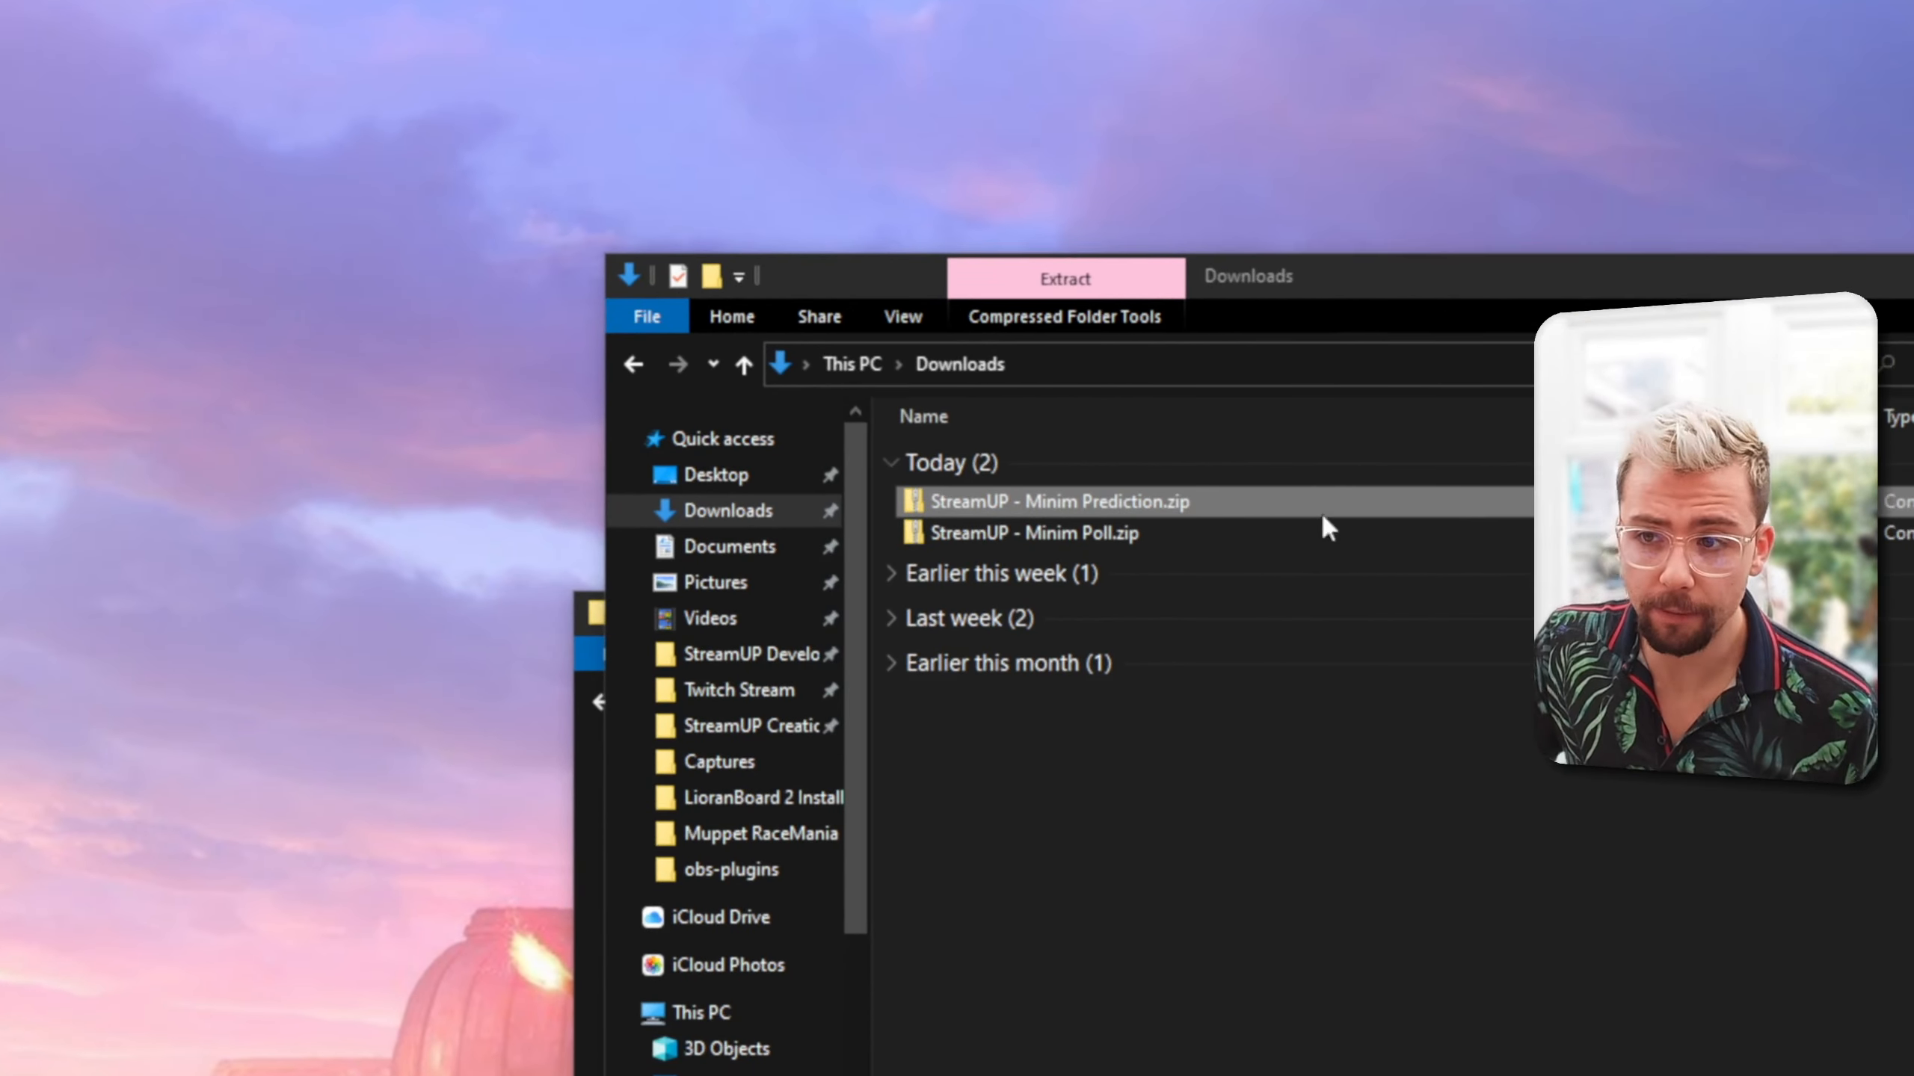
right_click(844, 377)
click(1243, 602)
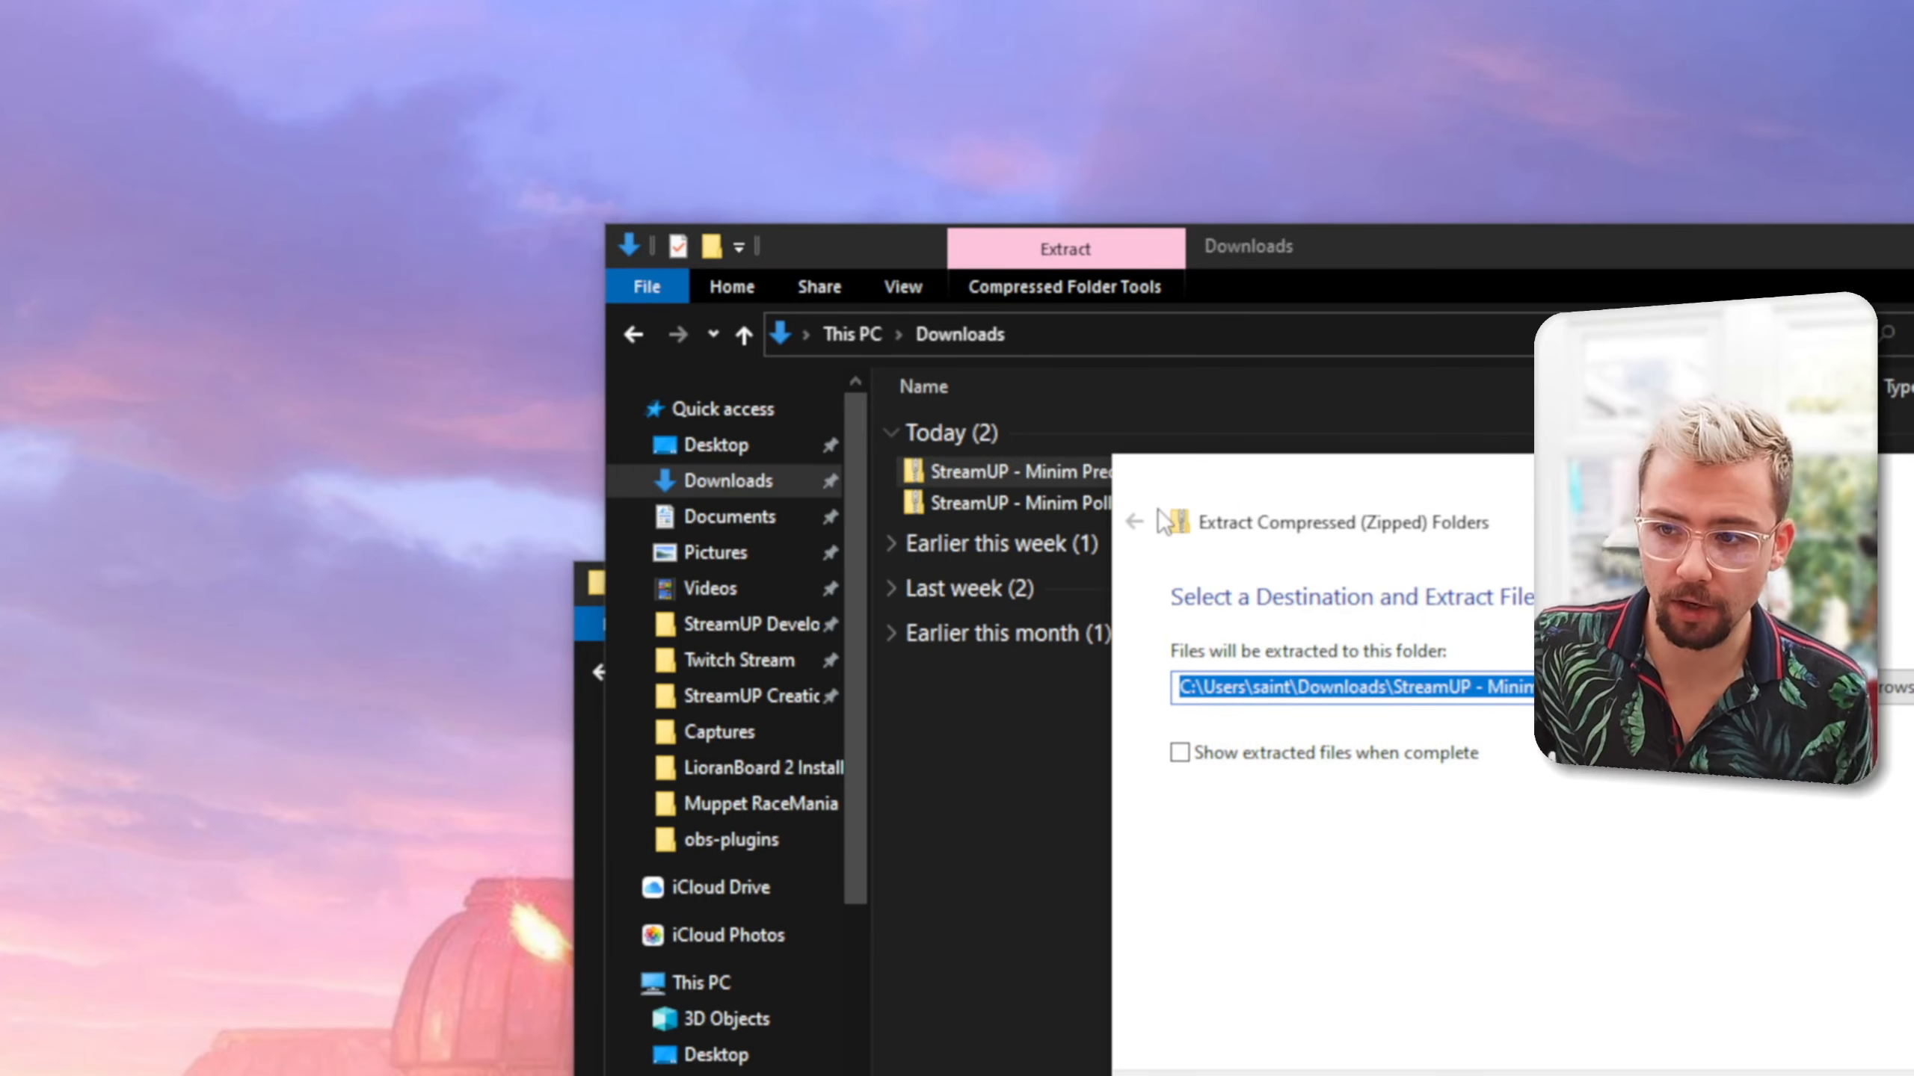
key(Return)
right_click(1105, 512)
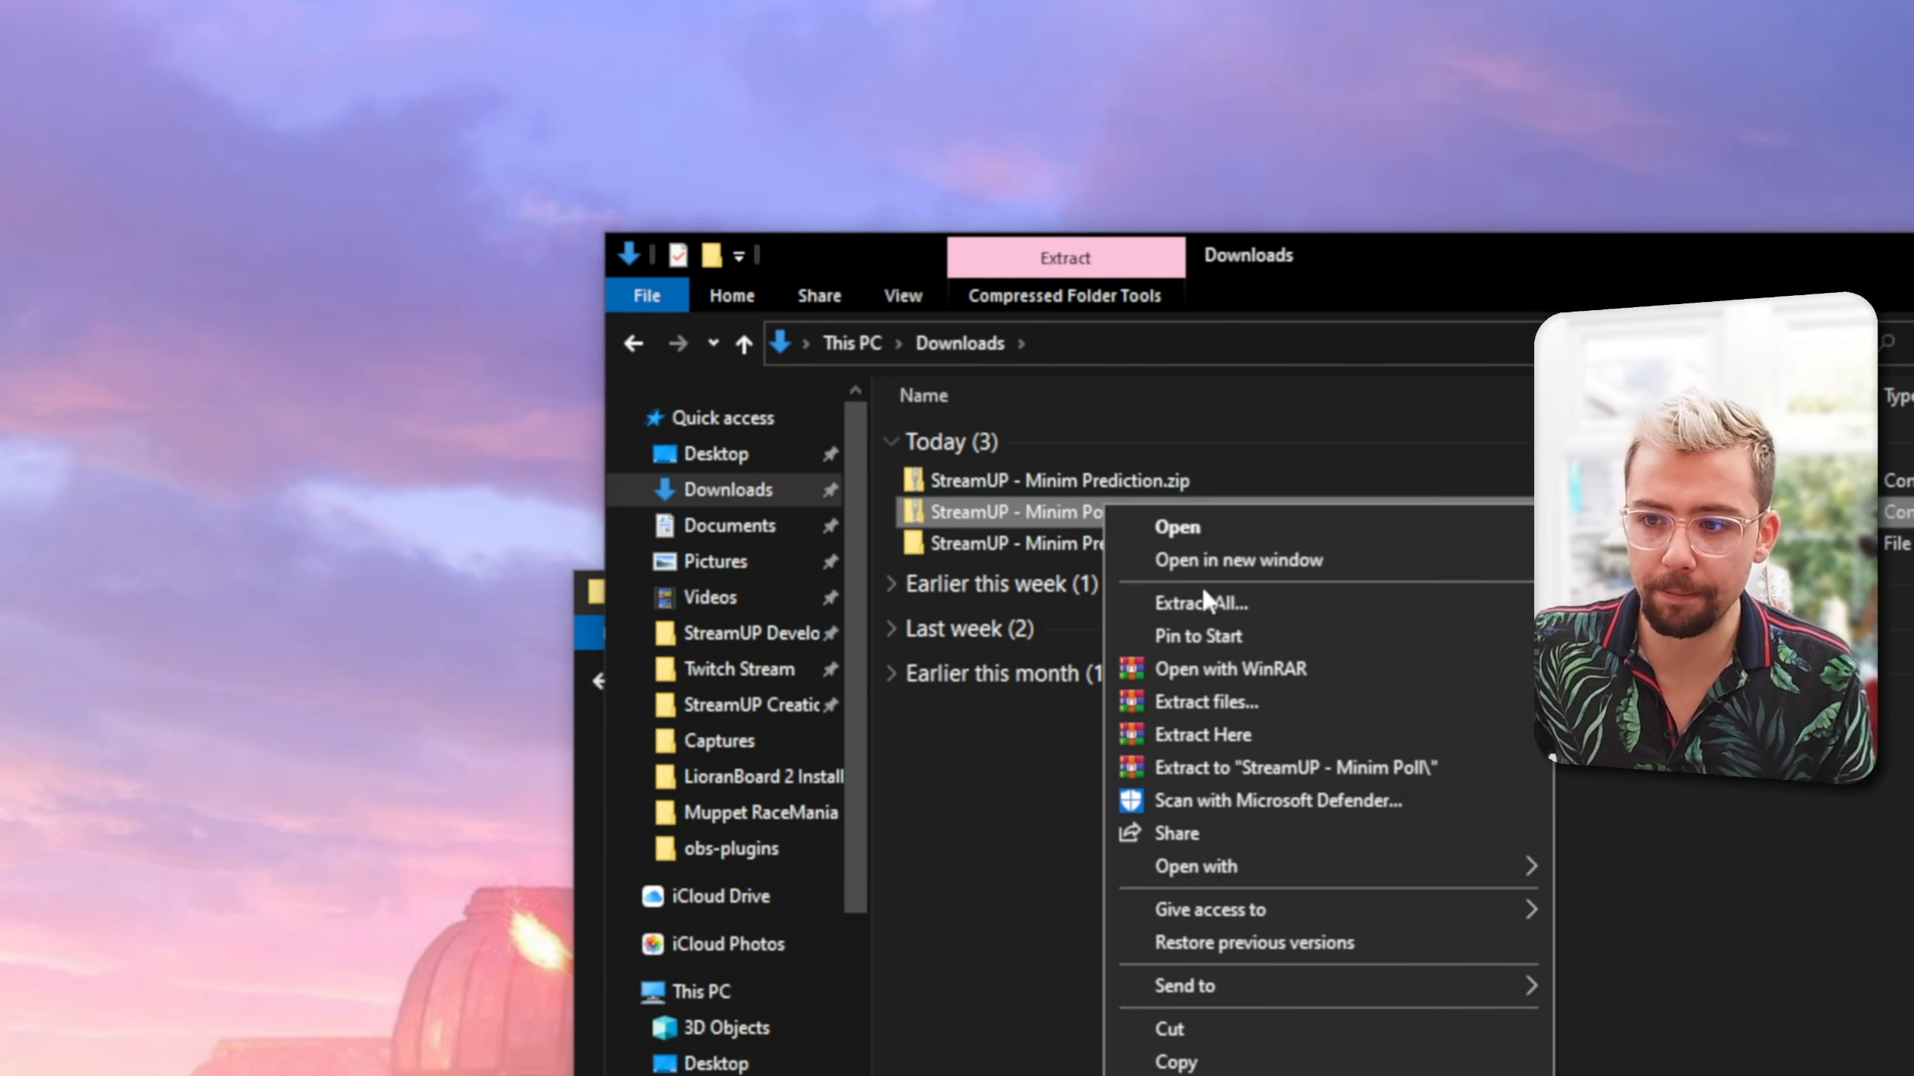
click(1202, 603)
key(Return)
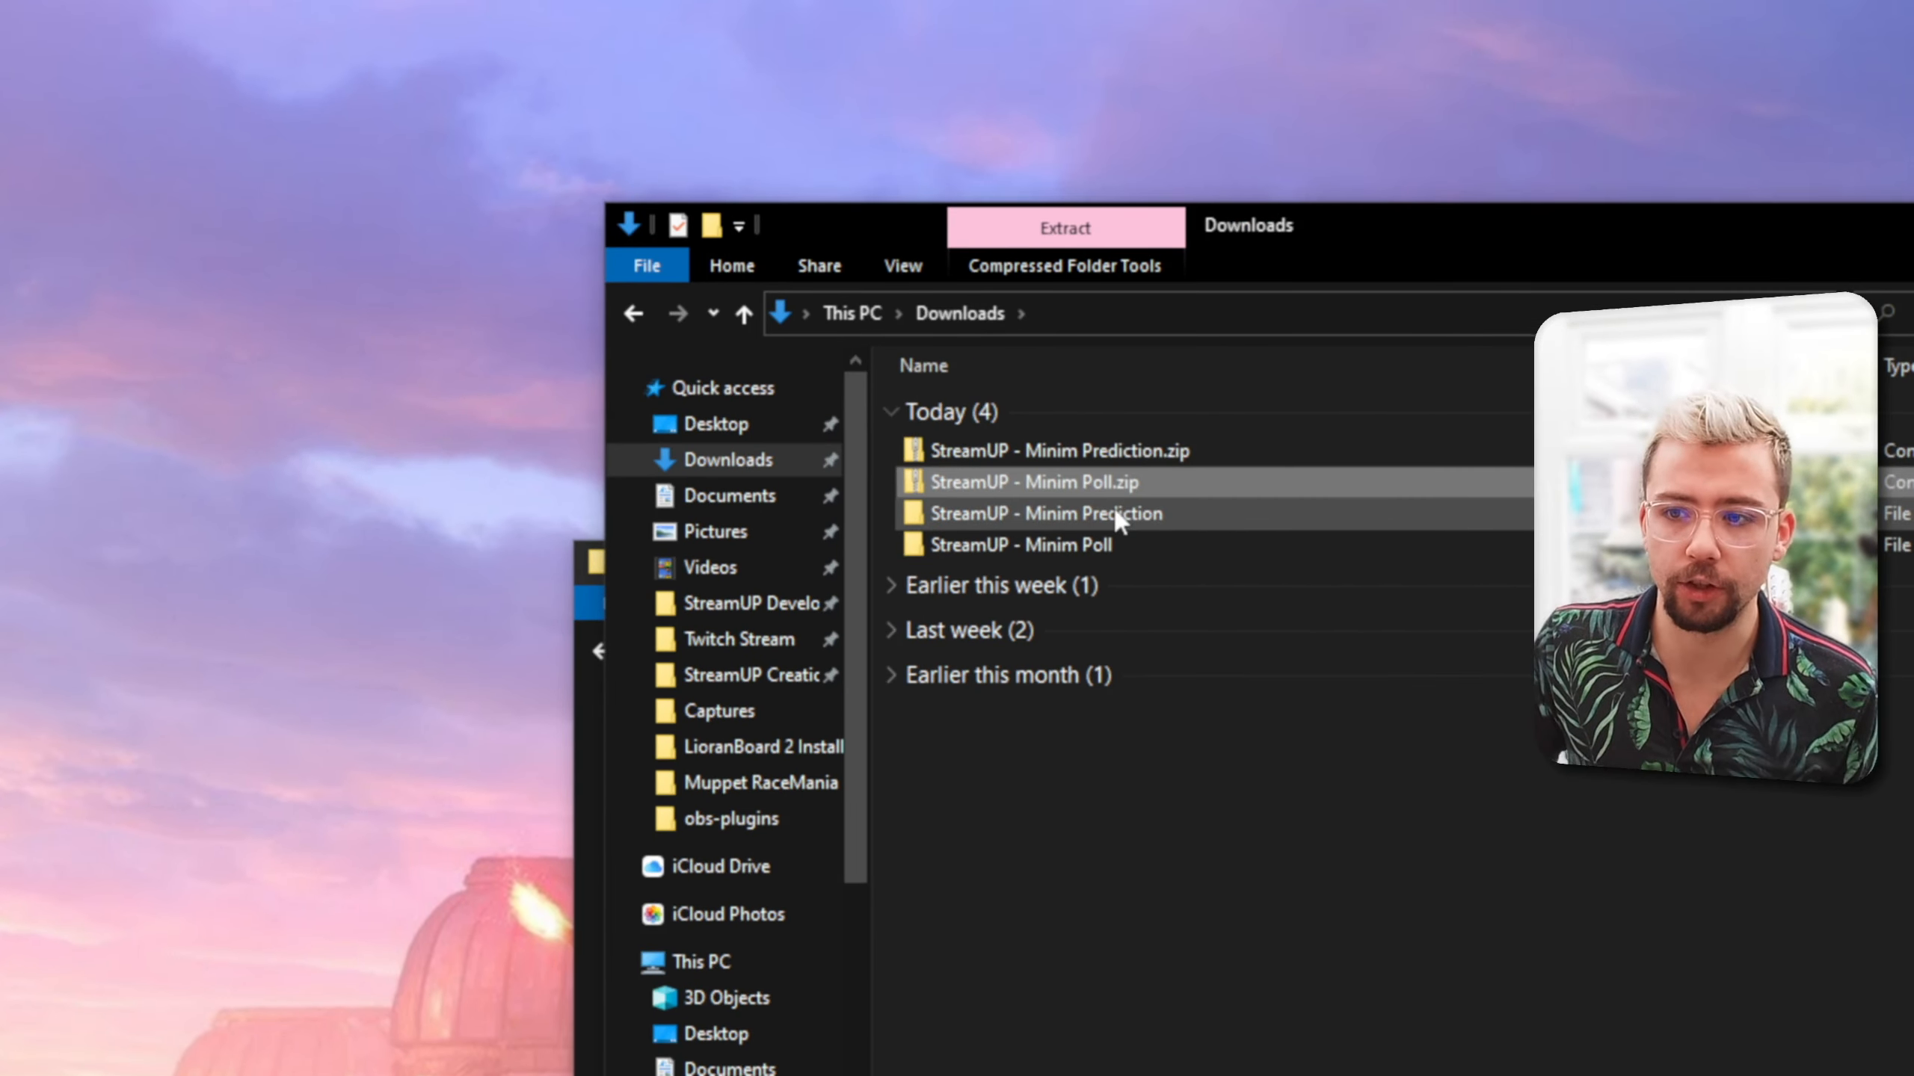
Delete the Minim Prediction and Minim Poll zip files from Downloads, keeping the extracted folders.
click(1061, 484)
key(Delete)
key(Delete)
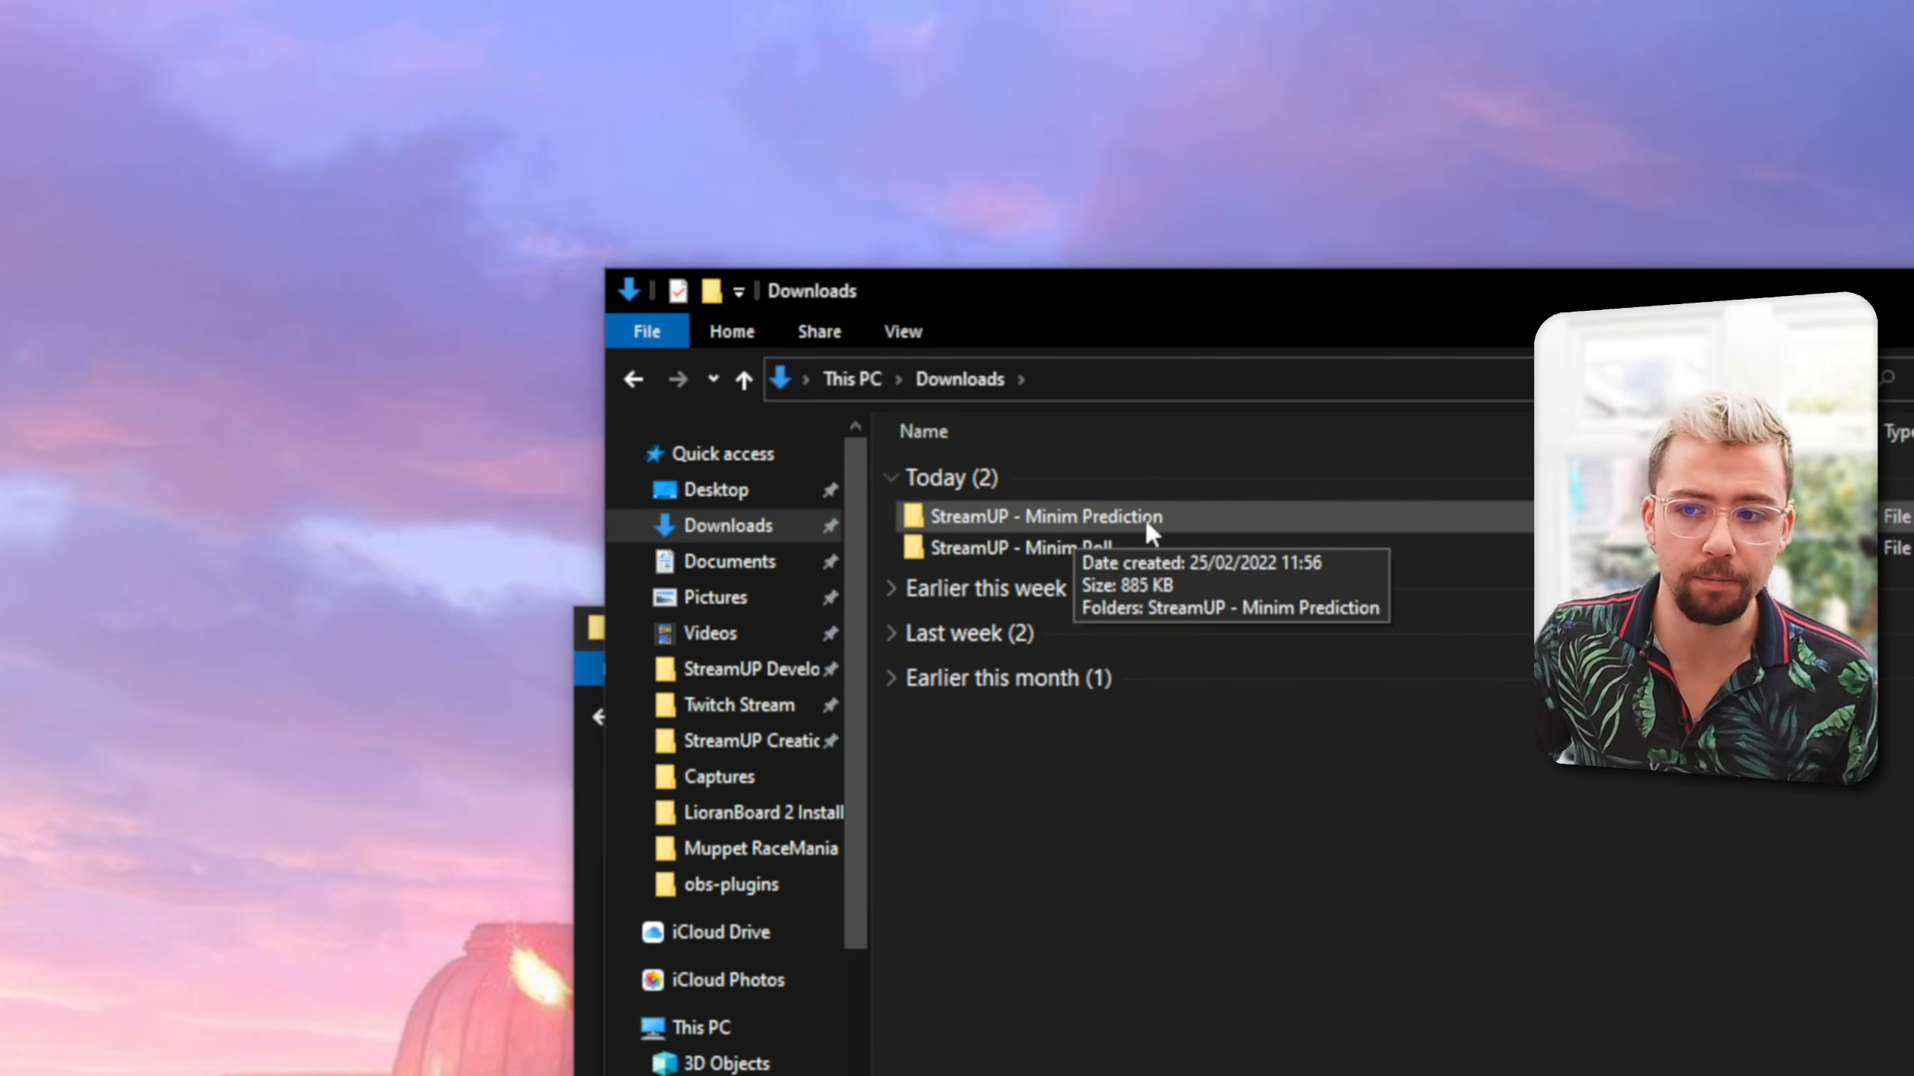
Examine the OBS tools list and the DOWNLOAD AND INSTALL THESE FIRST folder inside StreamUP - Minim Prediction for the required plugins.
double_click(1083, 519)
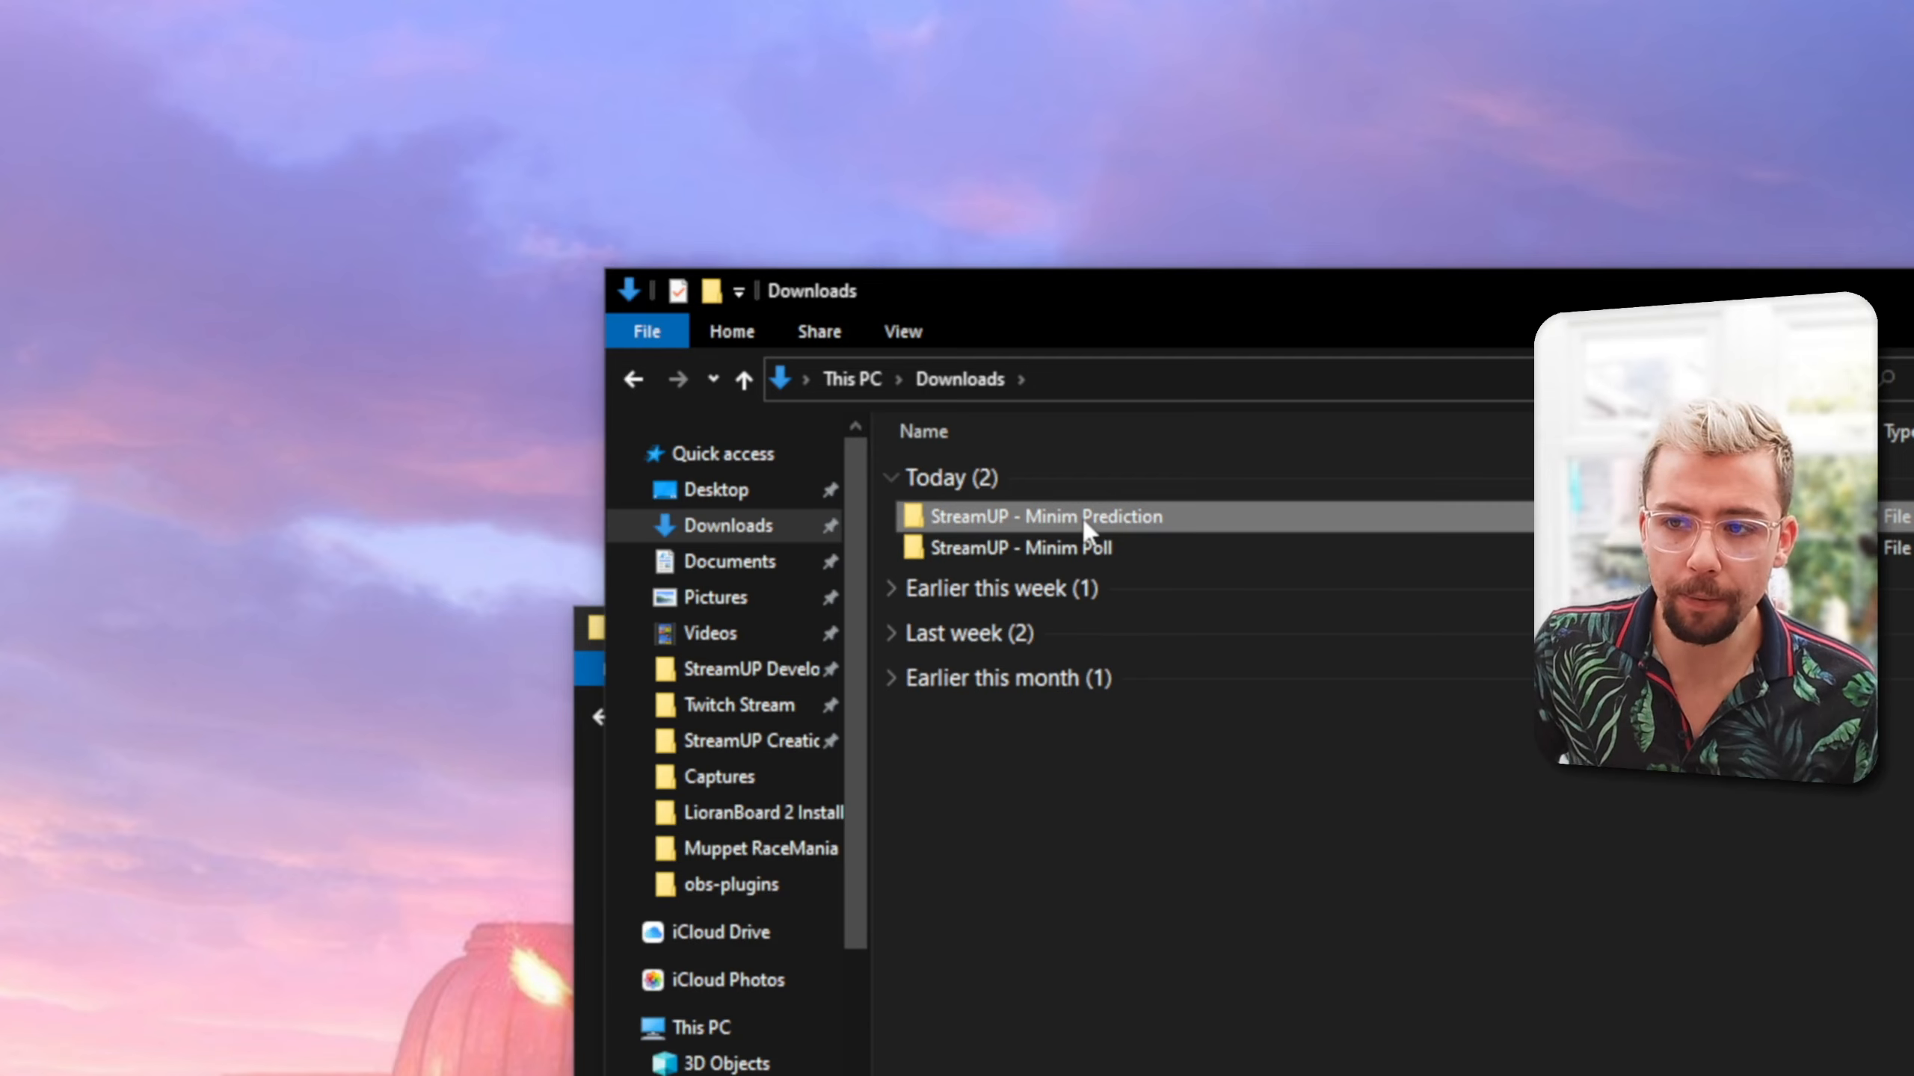
double_click(1076, 513)
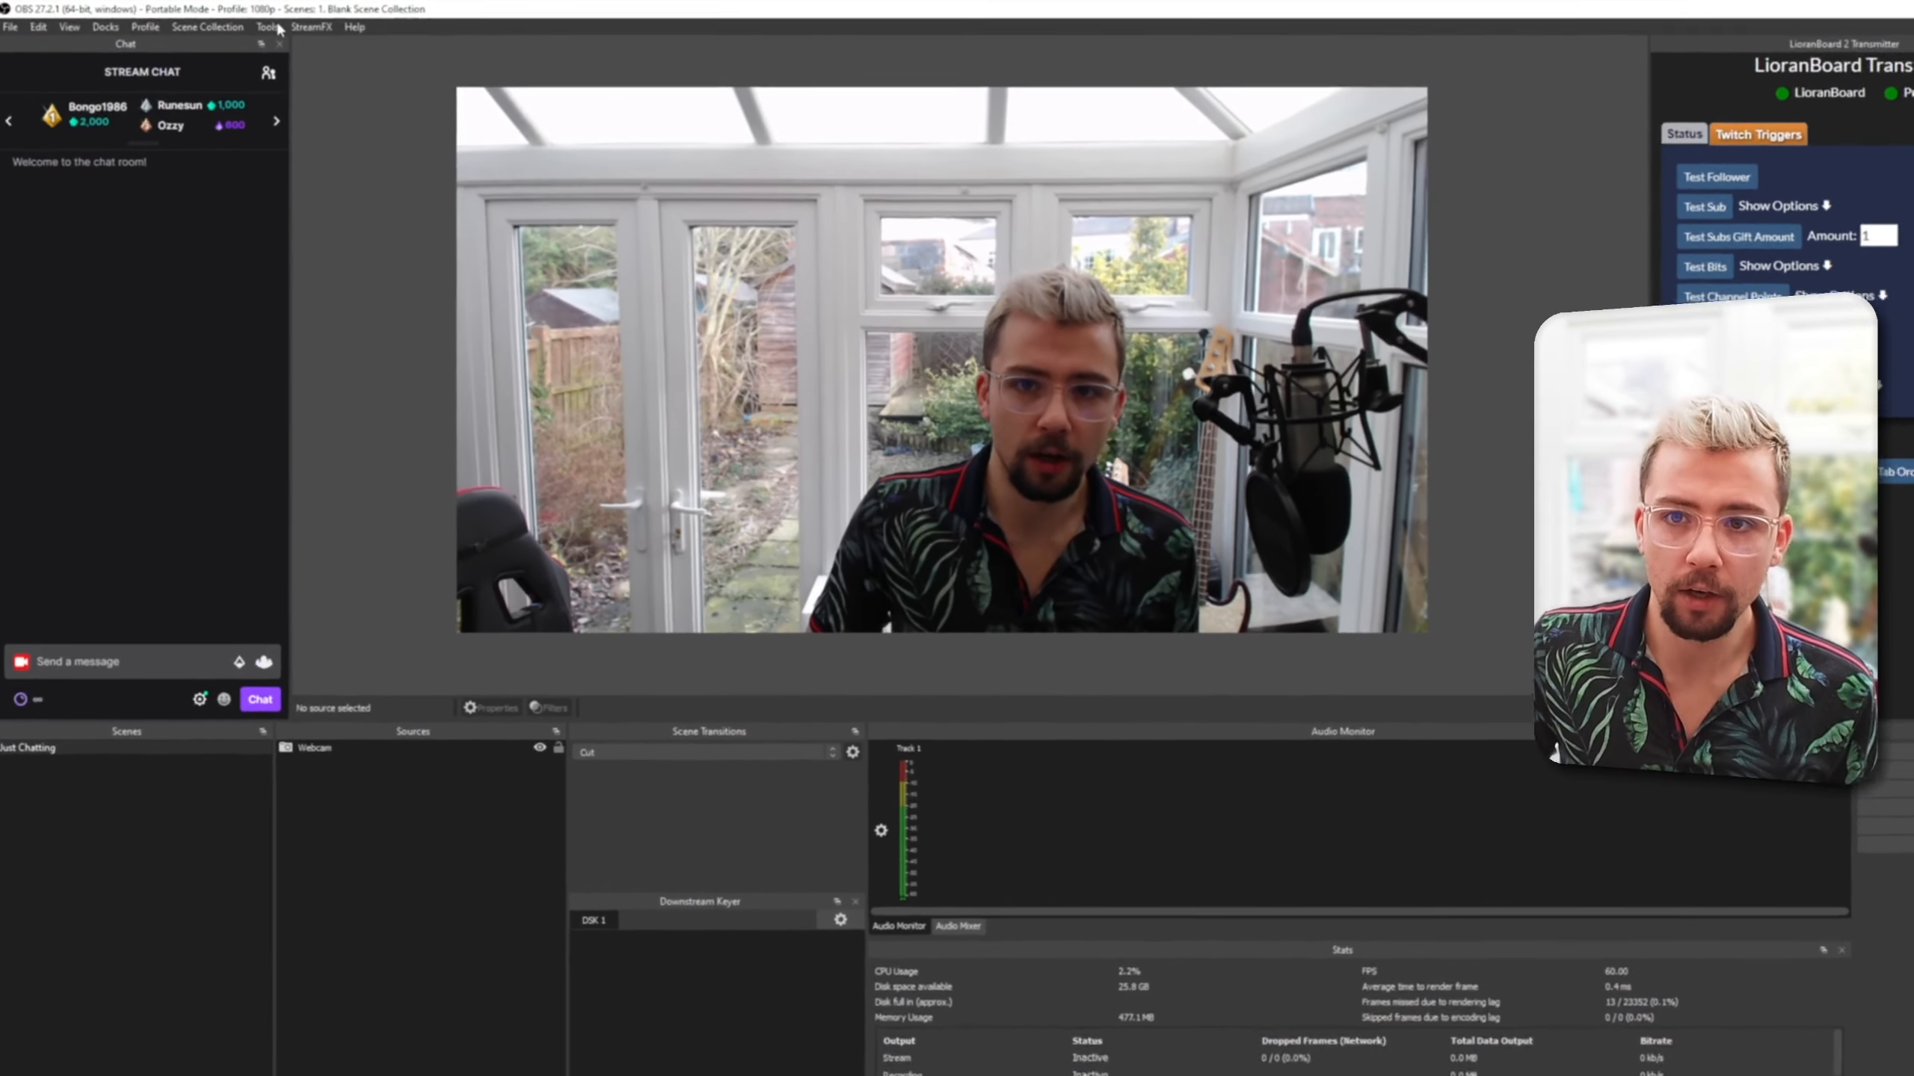
click(249, 24)
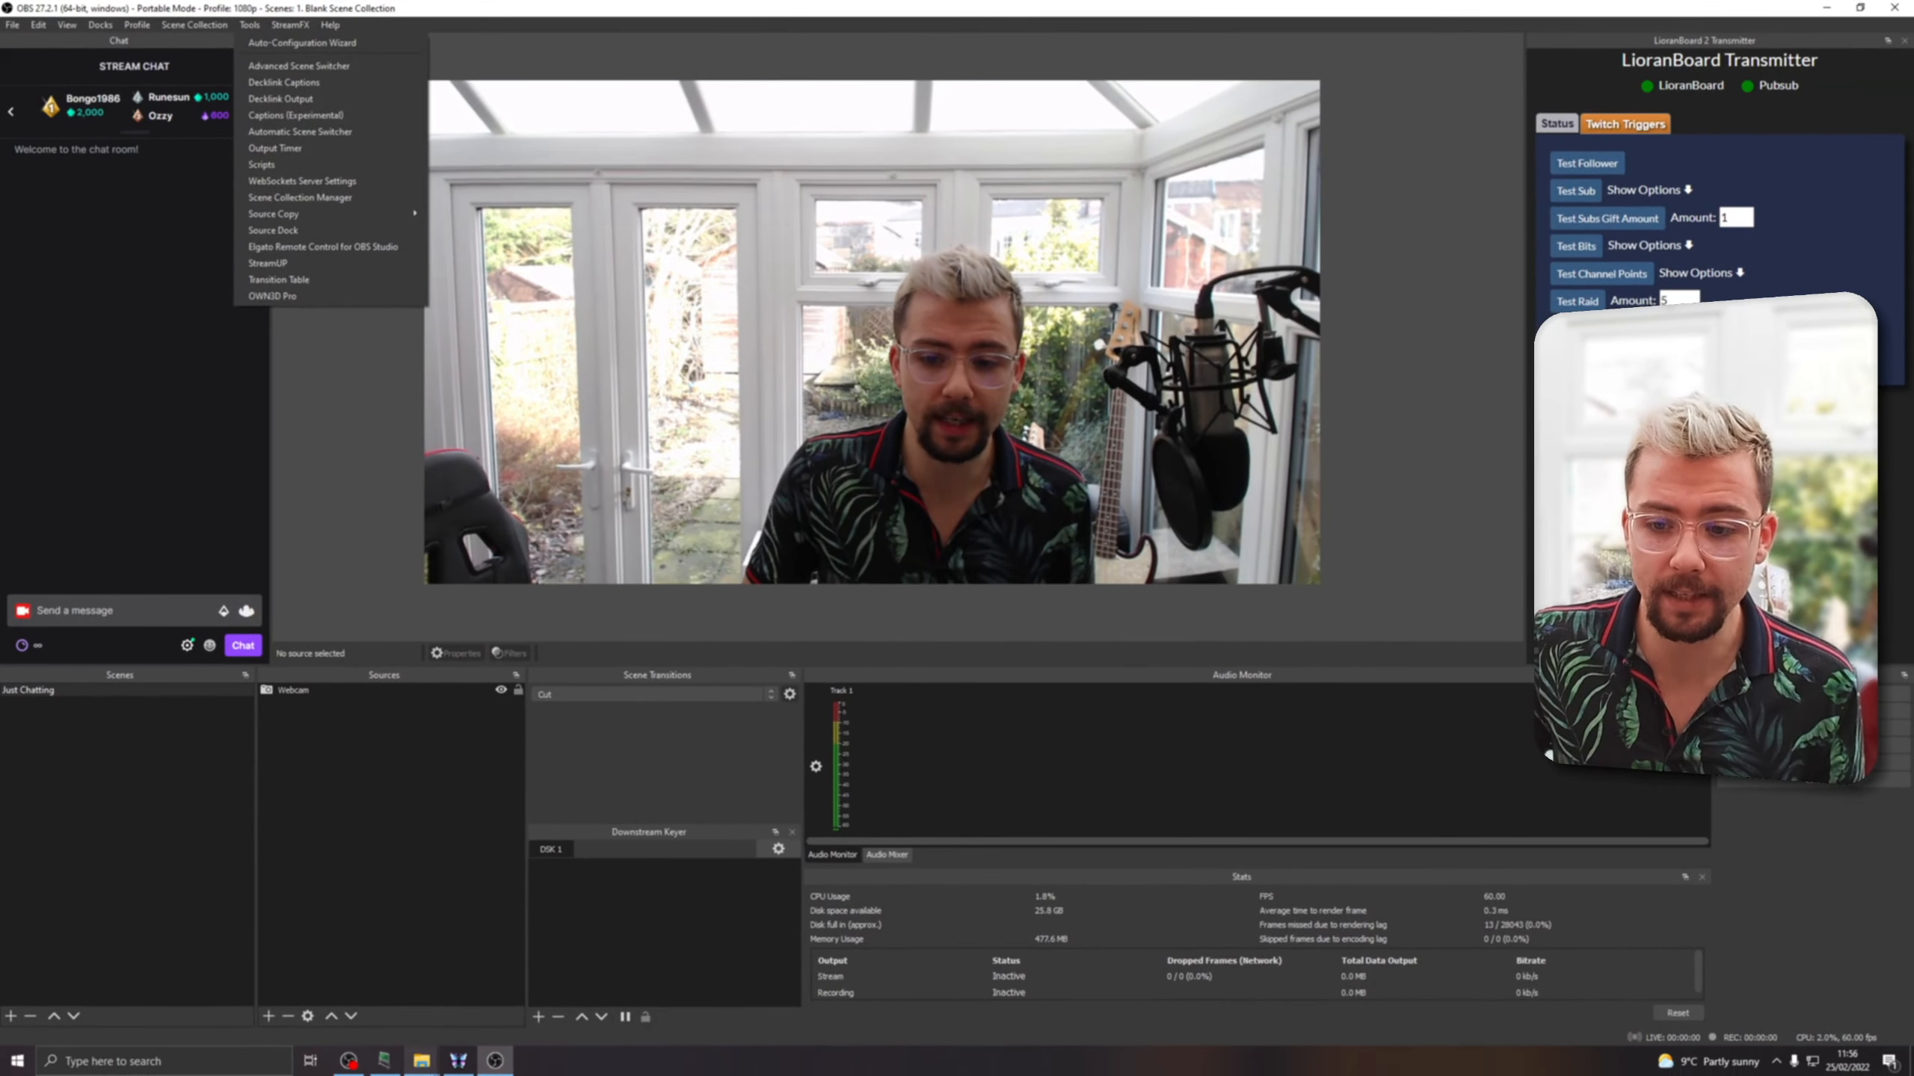
click(421, 1061)
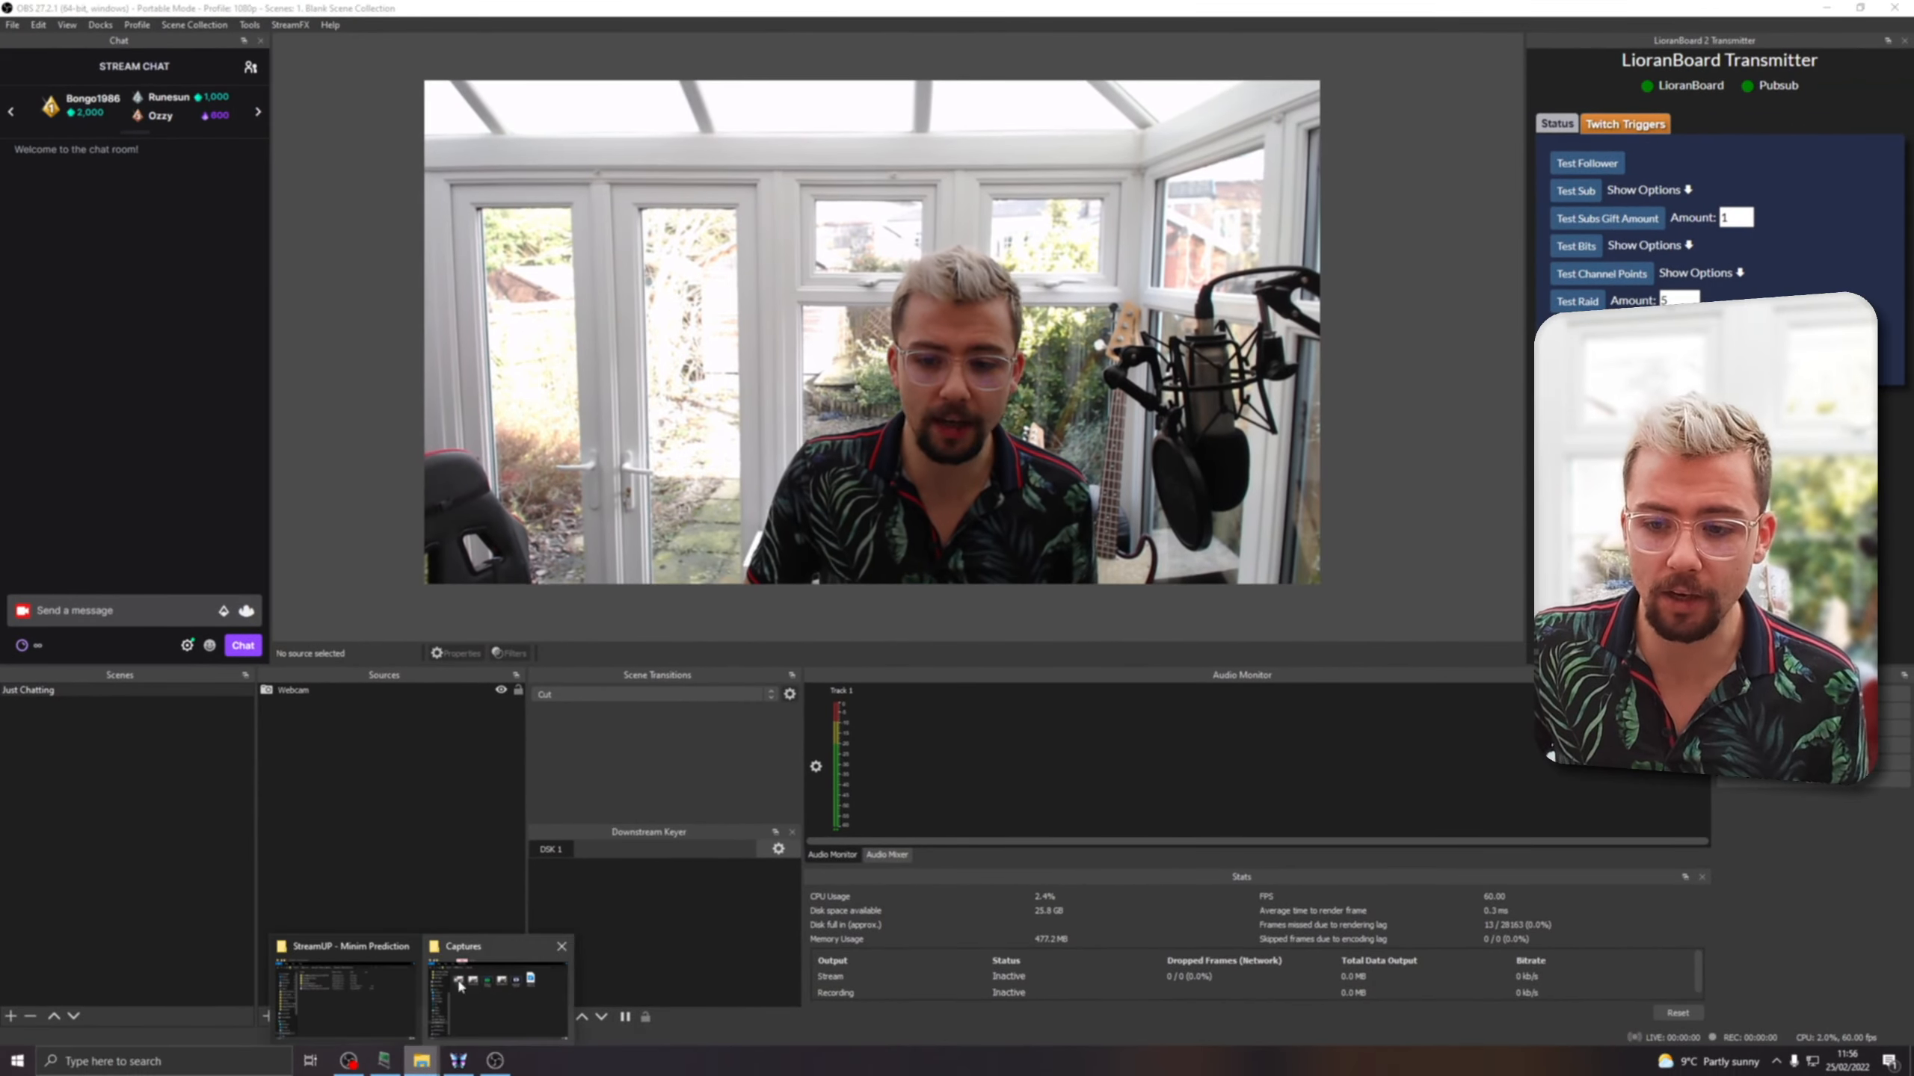
click(348, 1018)
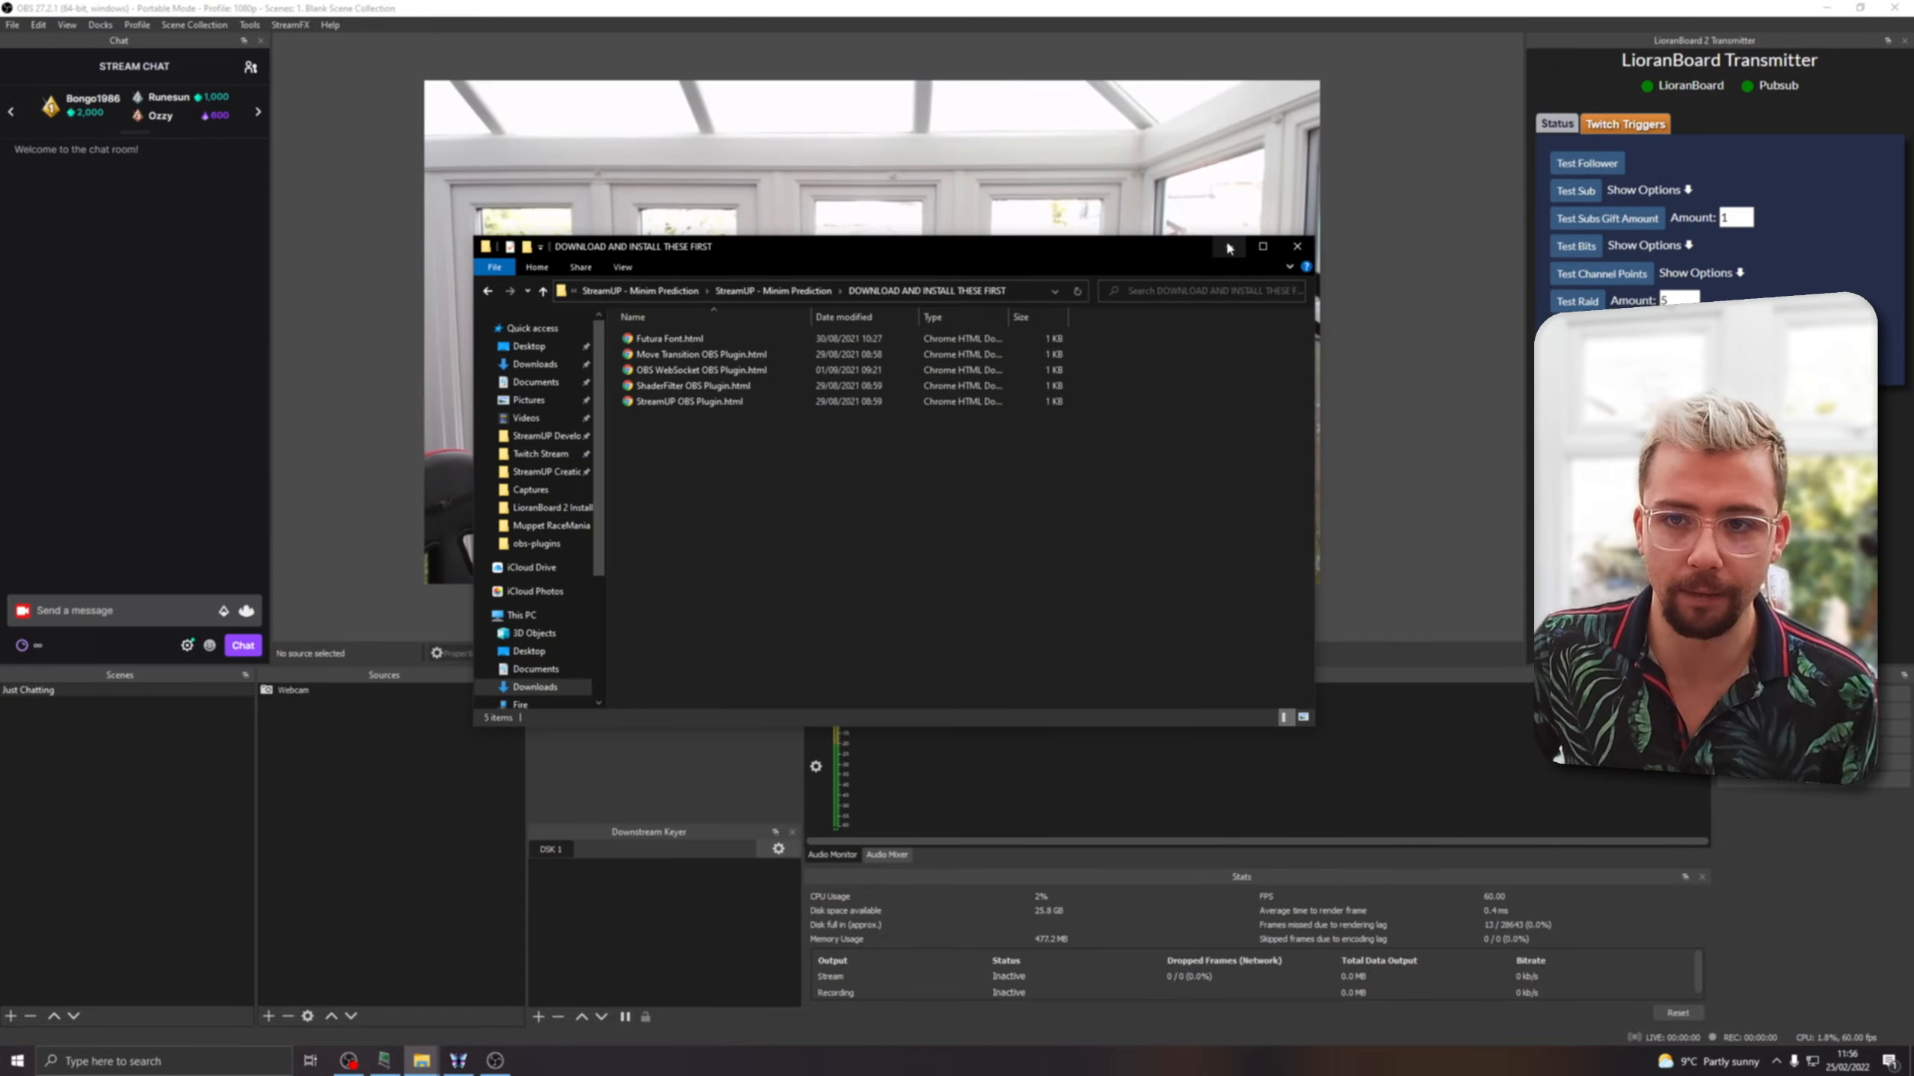
Return to OBS and load OBS Install - Minim Prediction.StreamUP from the nested StreamUP - Minim Prediction folder with the StreamUP tool.
click(1227, 247)
click(249, 24)
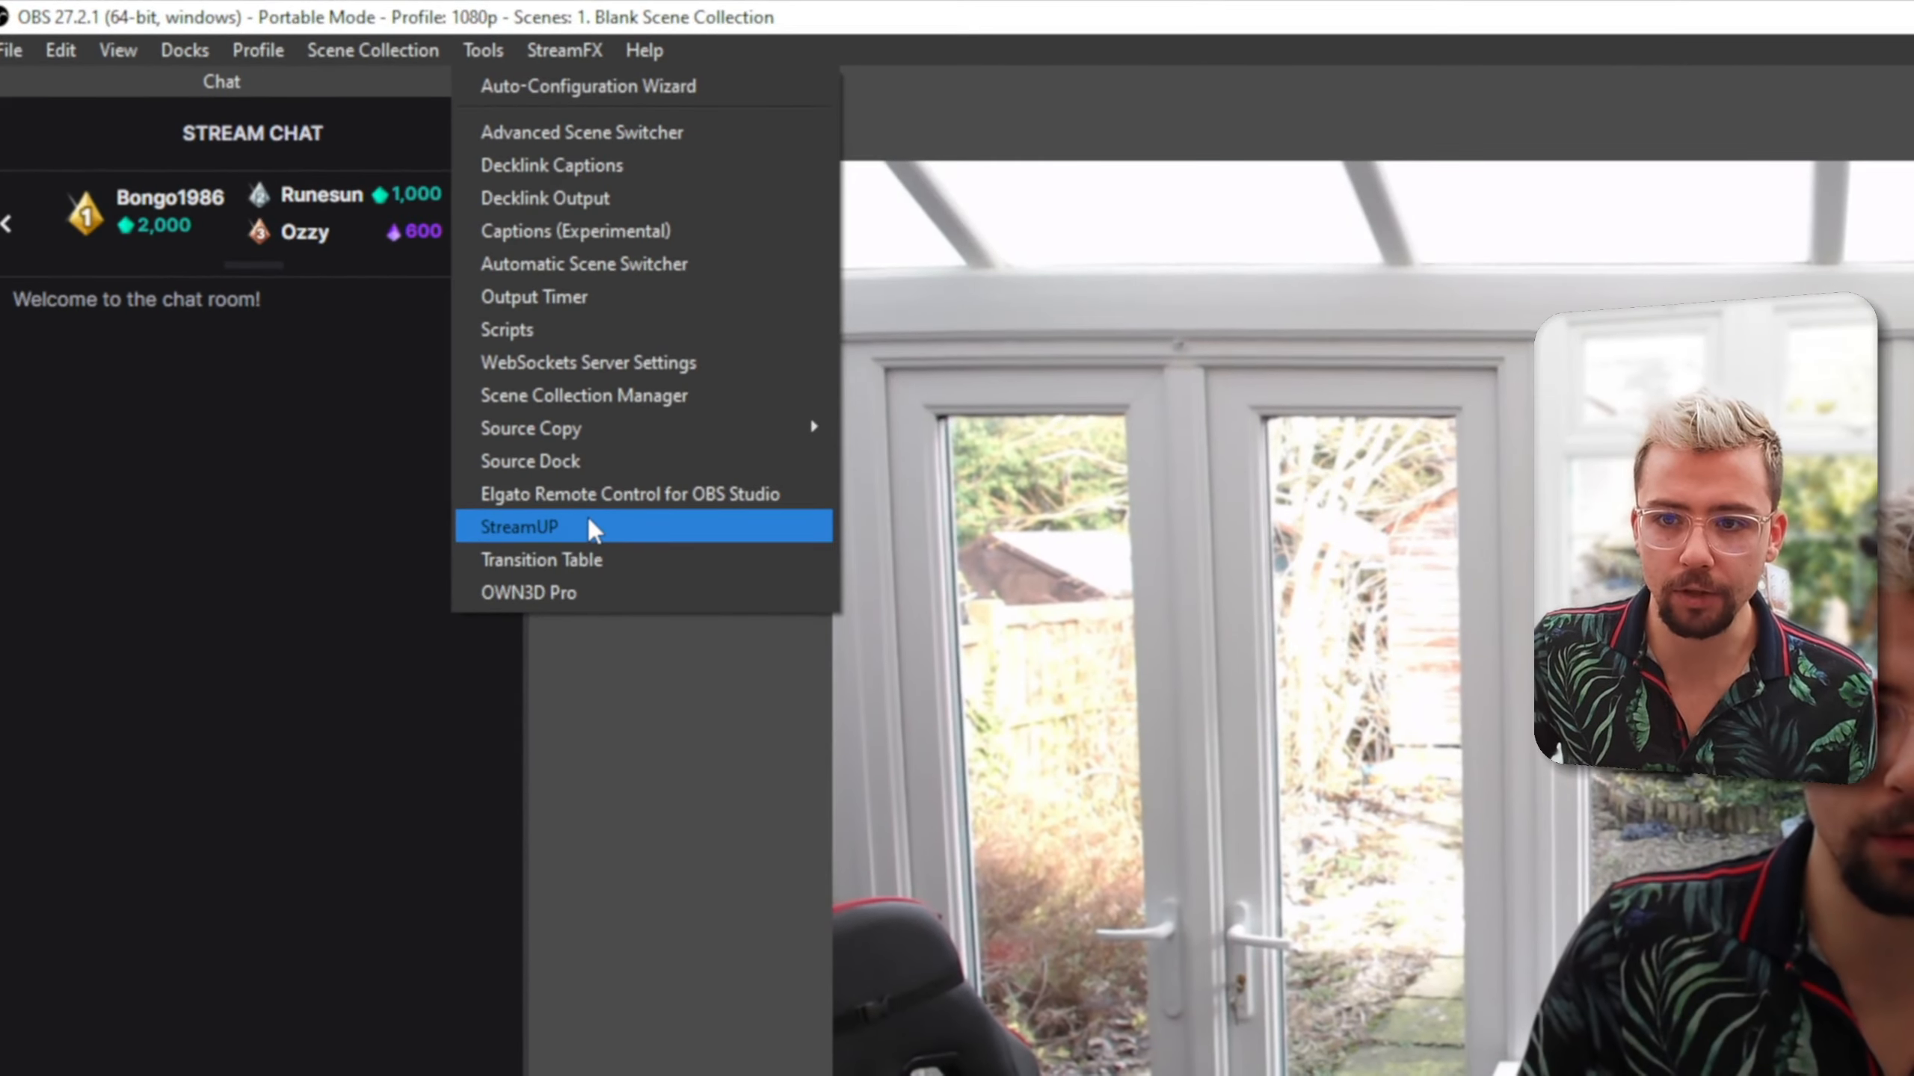
click(301, 264)
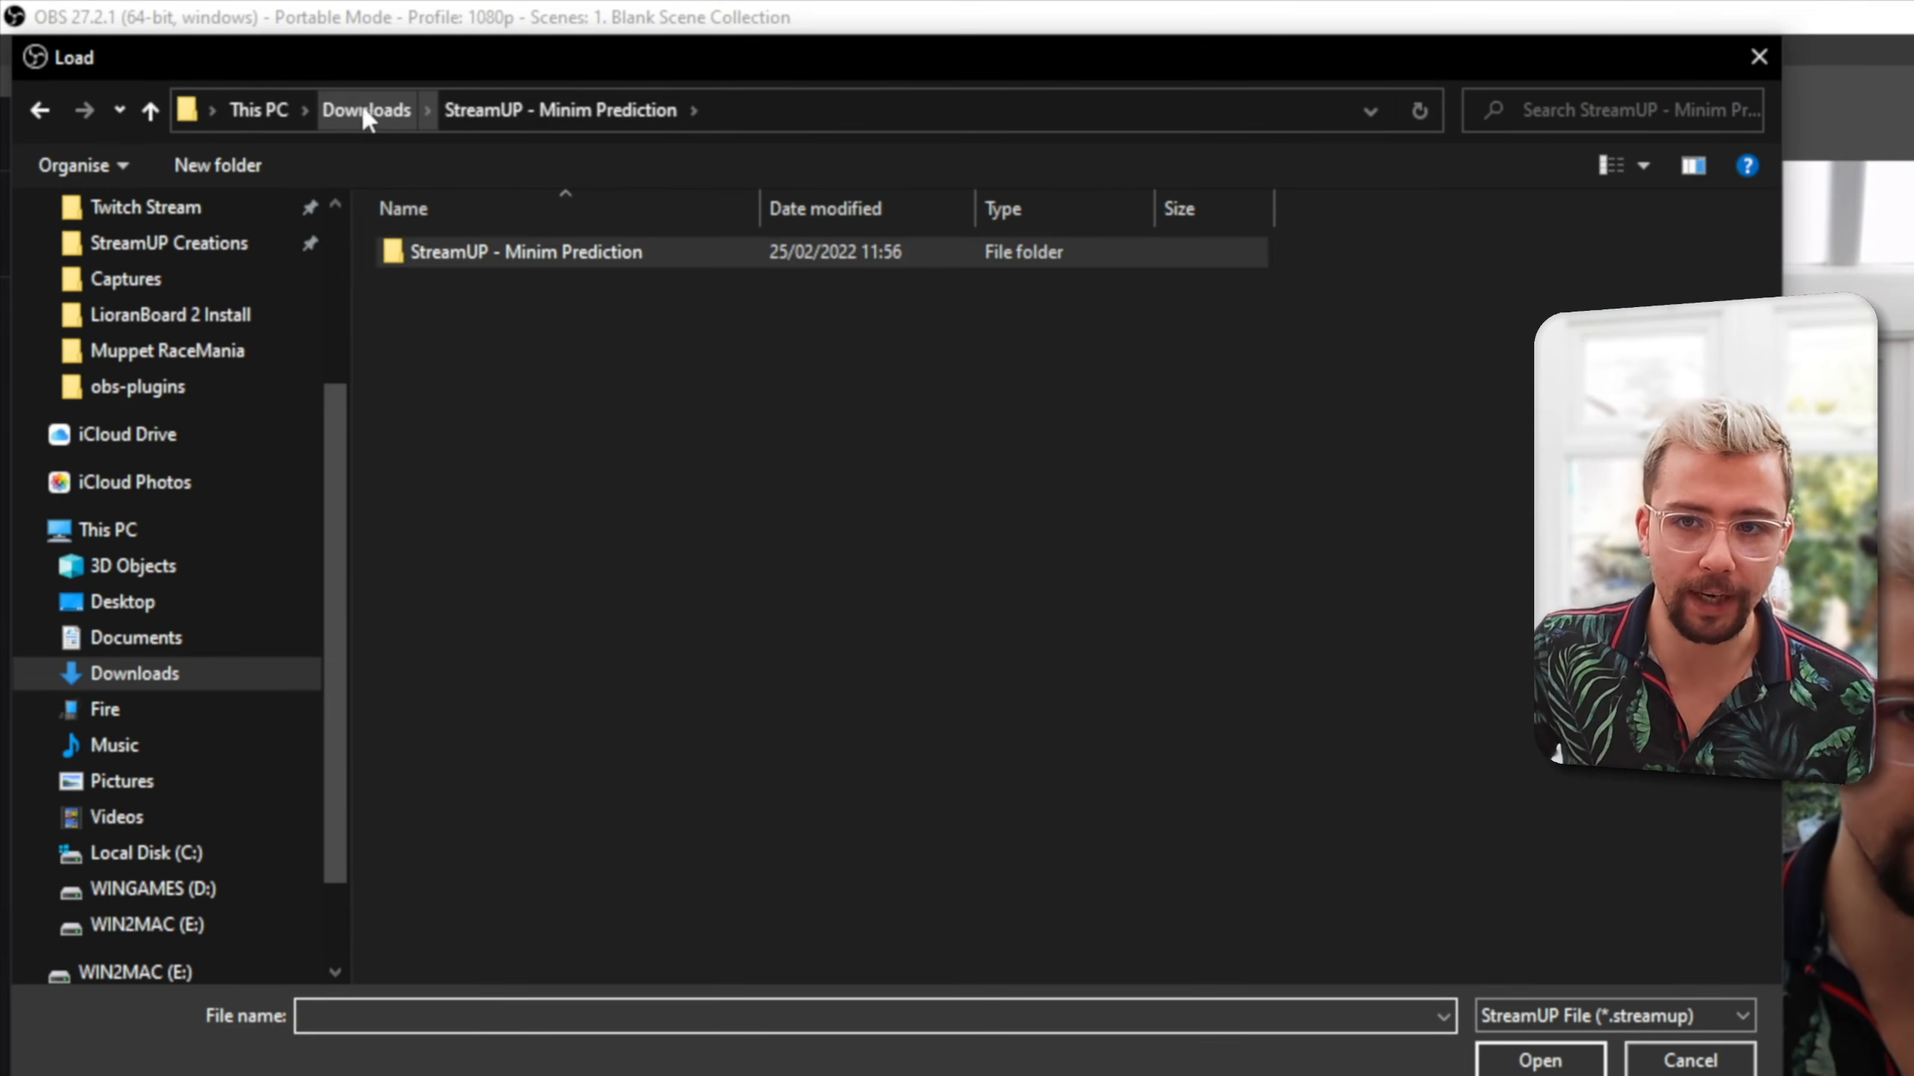
double_click(487, 254)
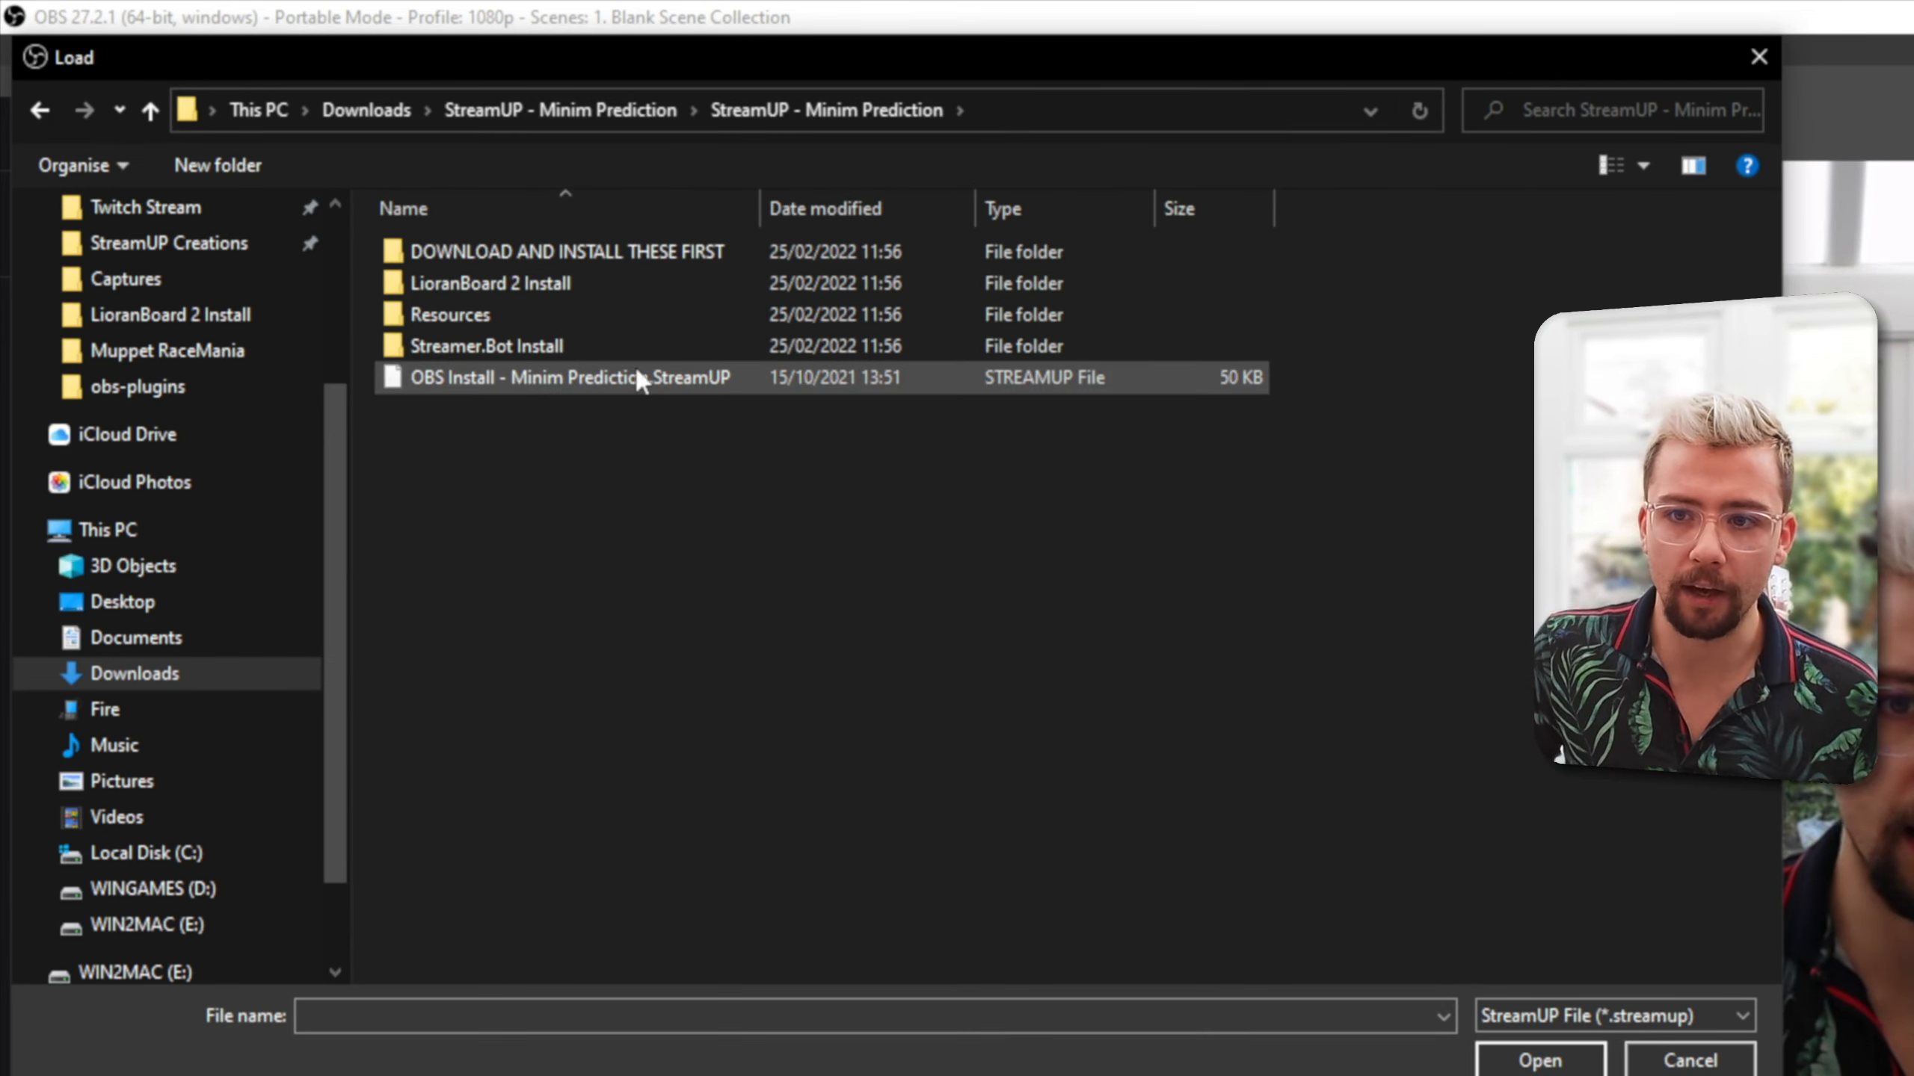
double_click(699, 379)
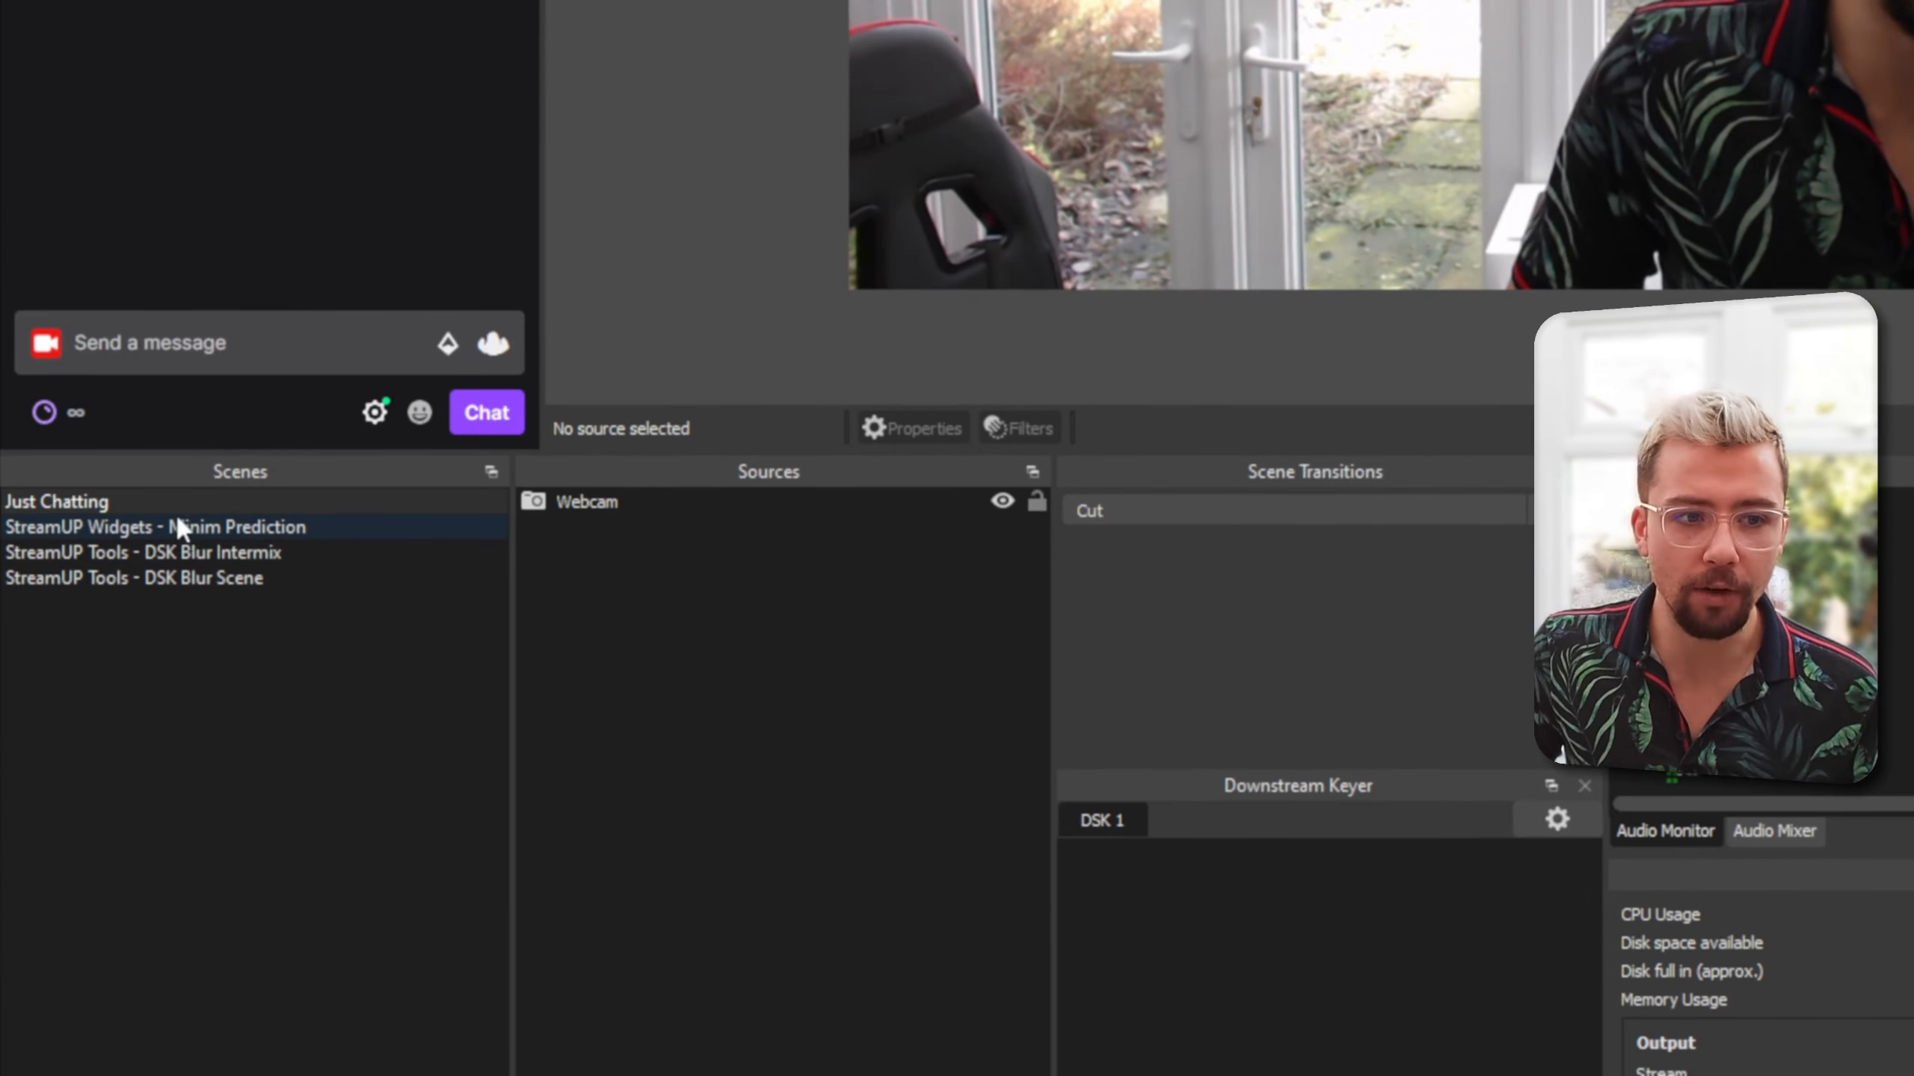
click(208, 546)
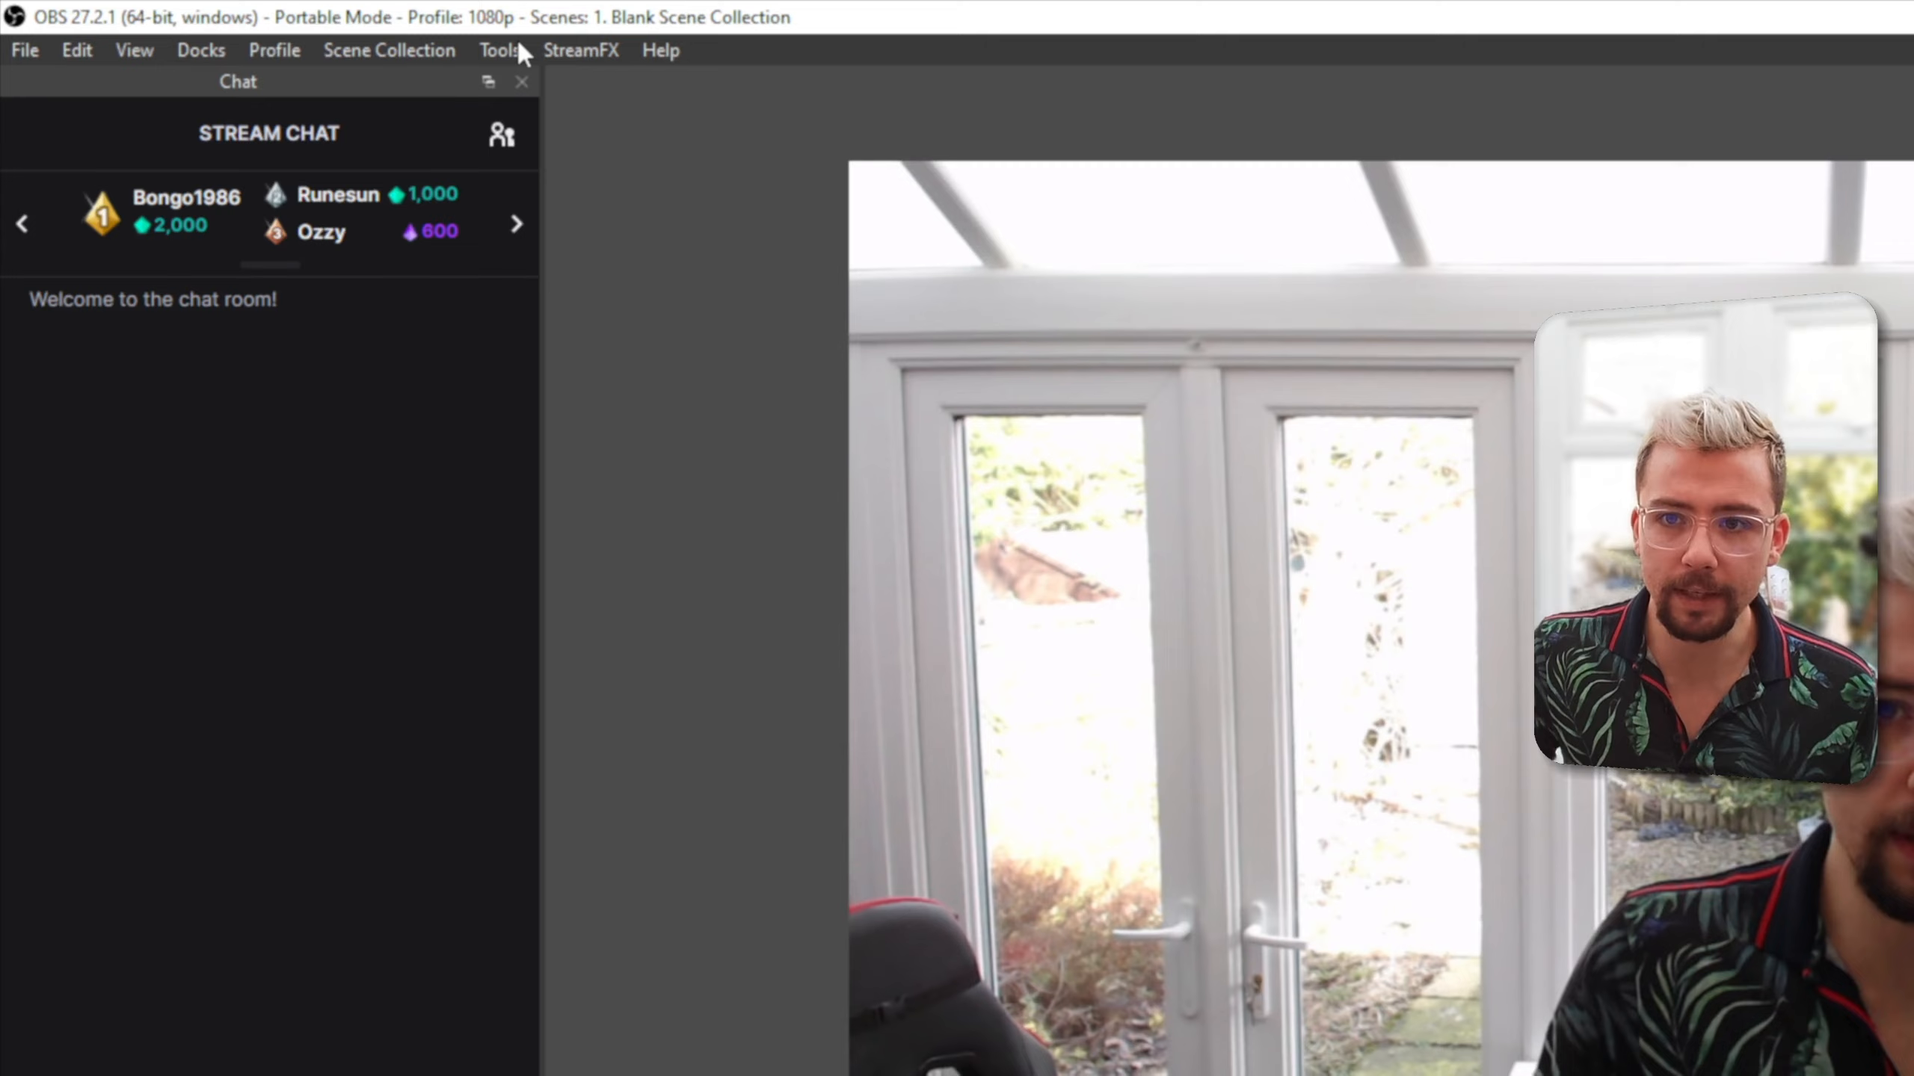
Load OBS Install - Minim Poll.StreamUP from the nested StreamUP - Minim Poll folder in Downloads with the StreamUP tool.
click(506, 51)
click(603, 524)
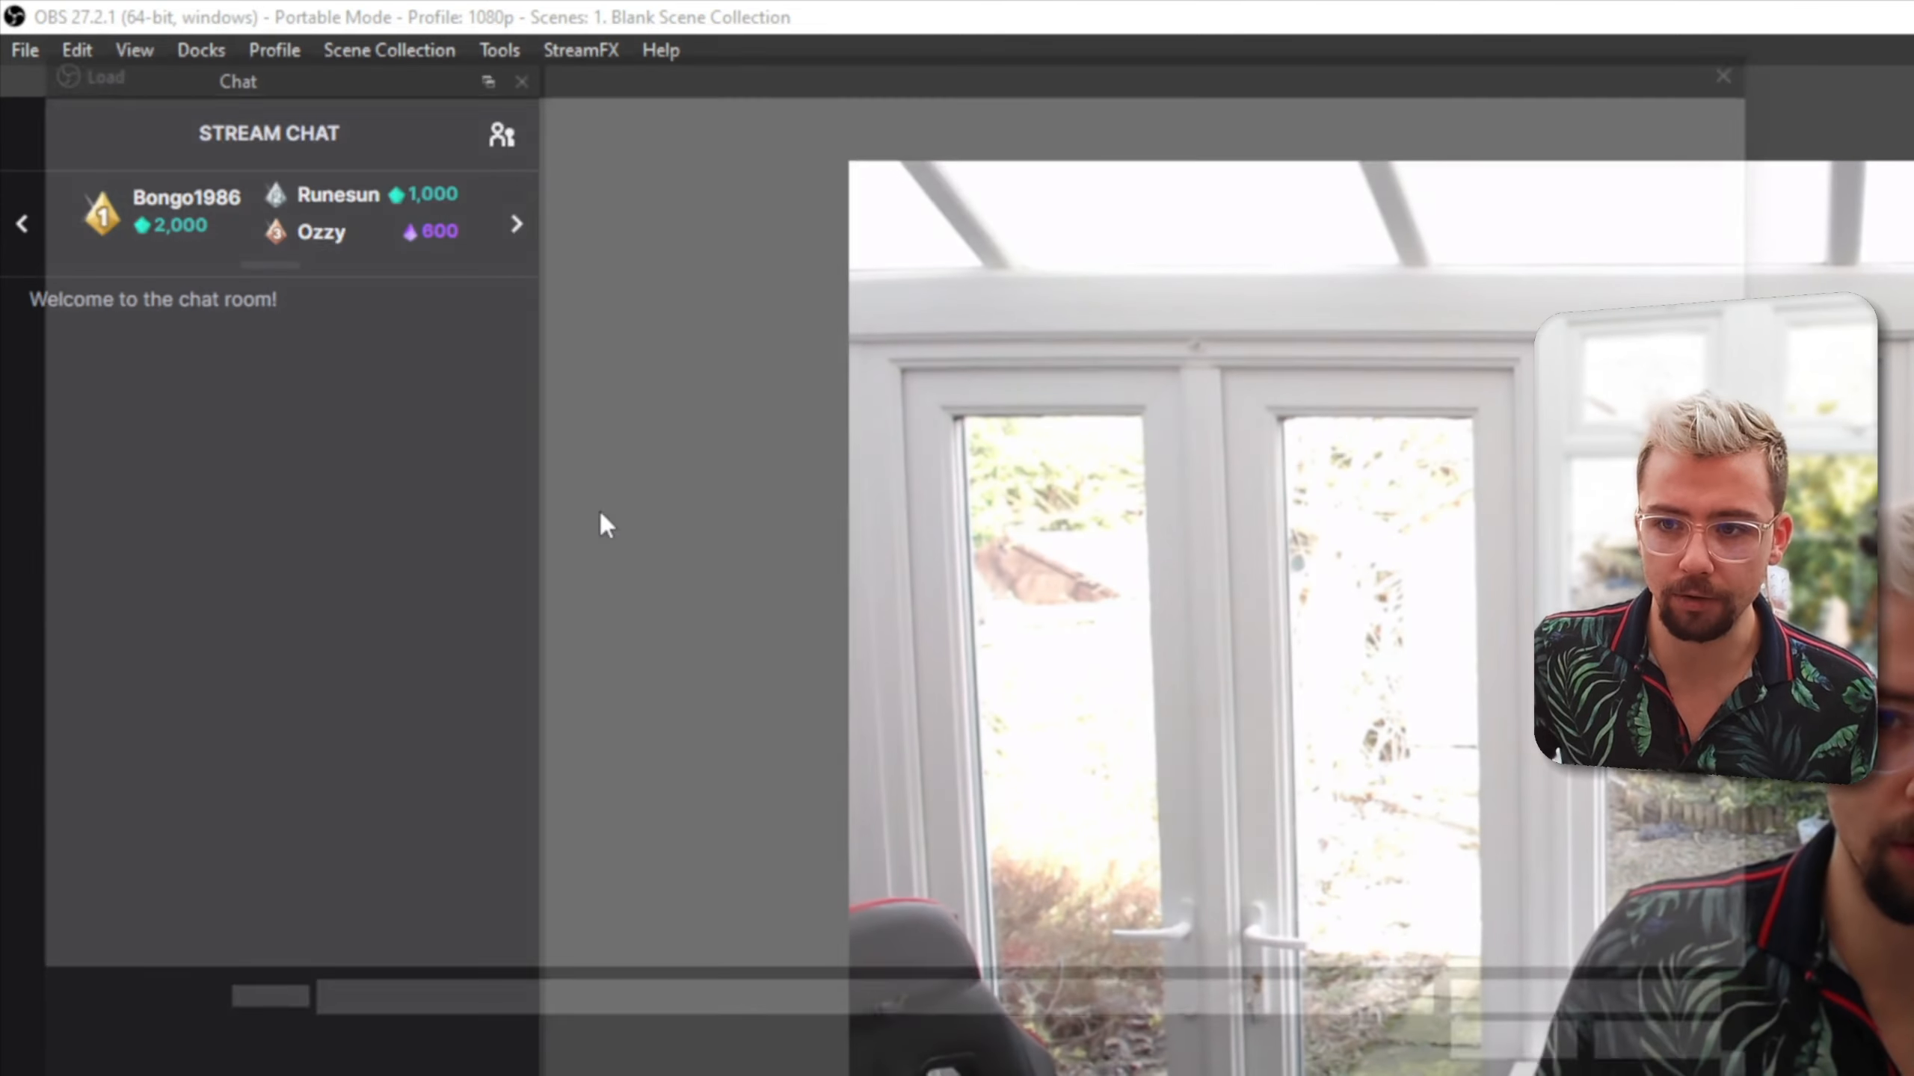
click(453, 111)
click(367, 109)
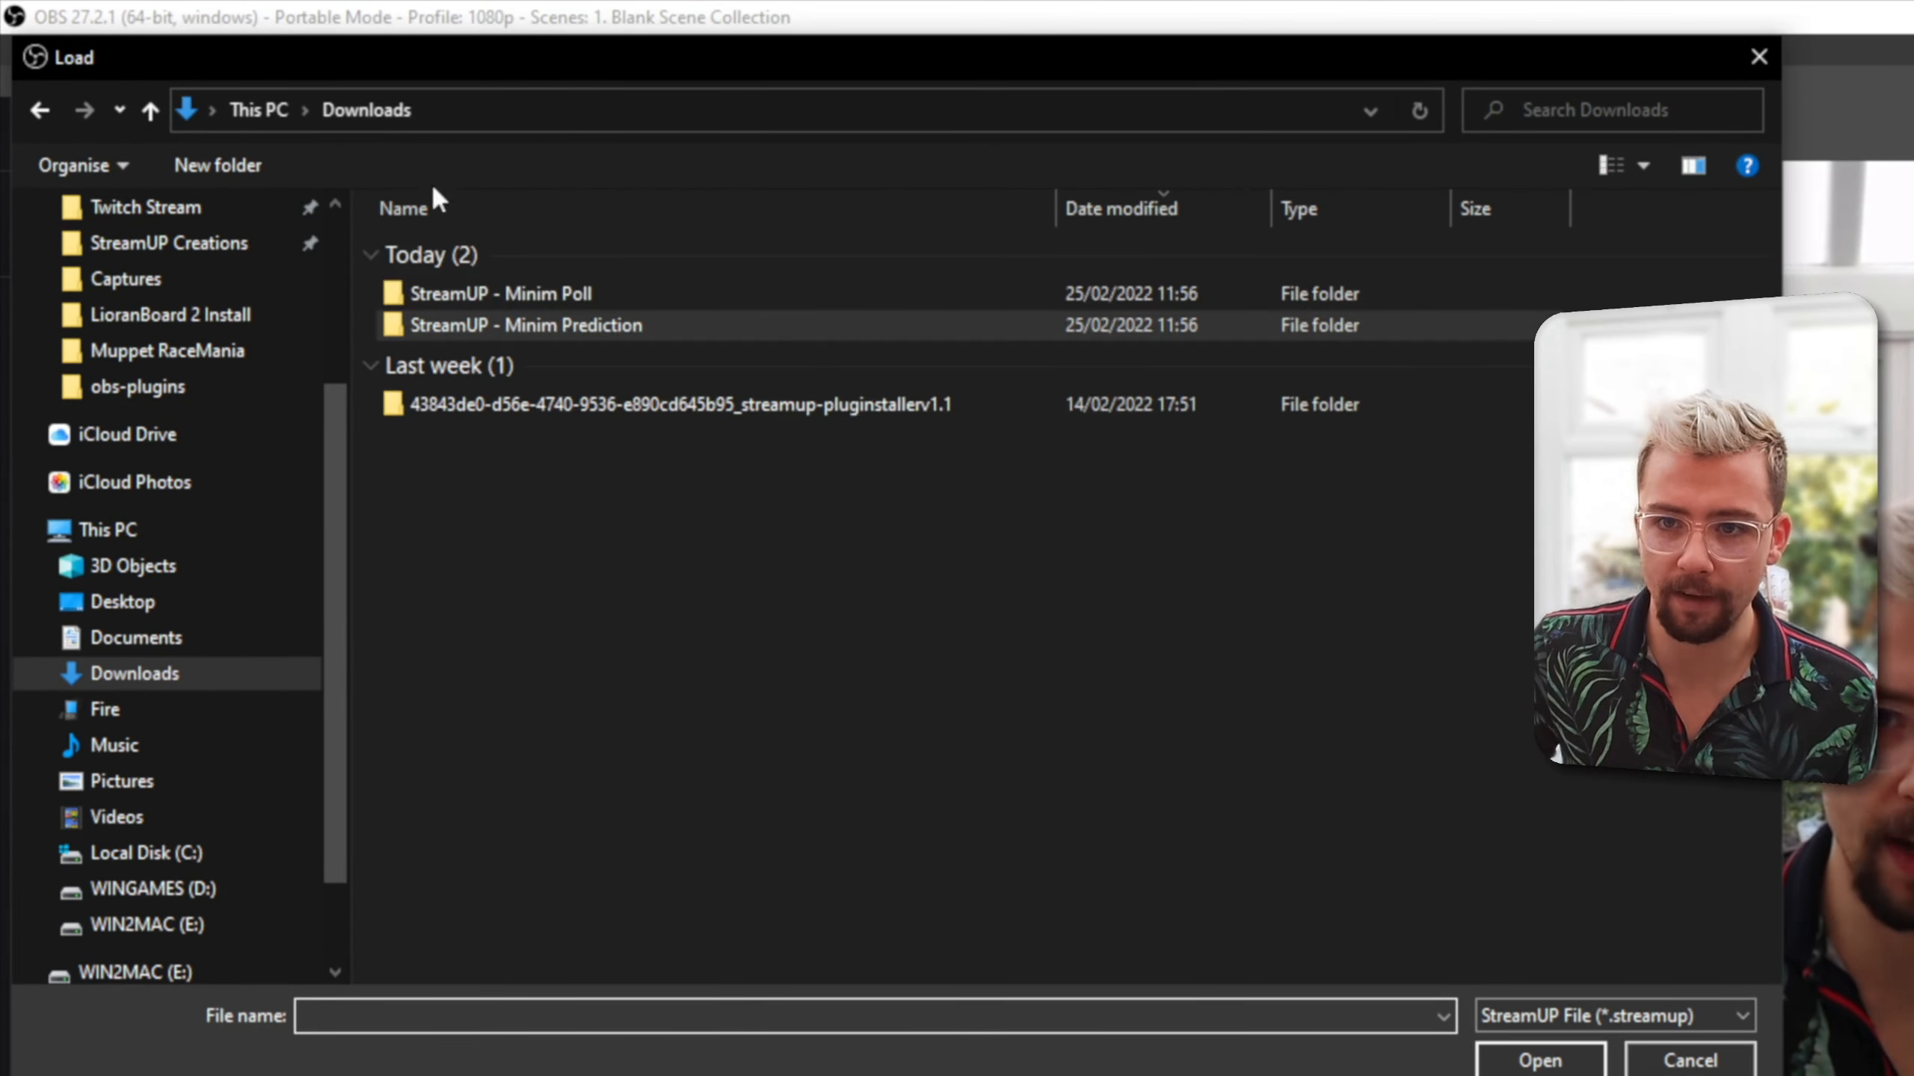
double_click(482, 287)
double_click(518, 256)
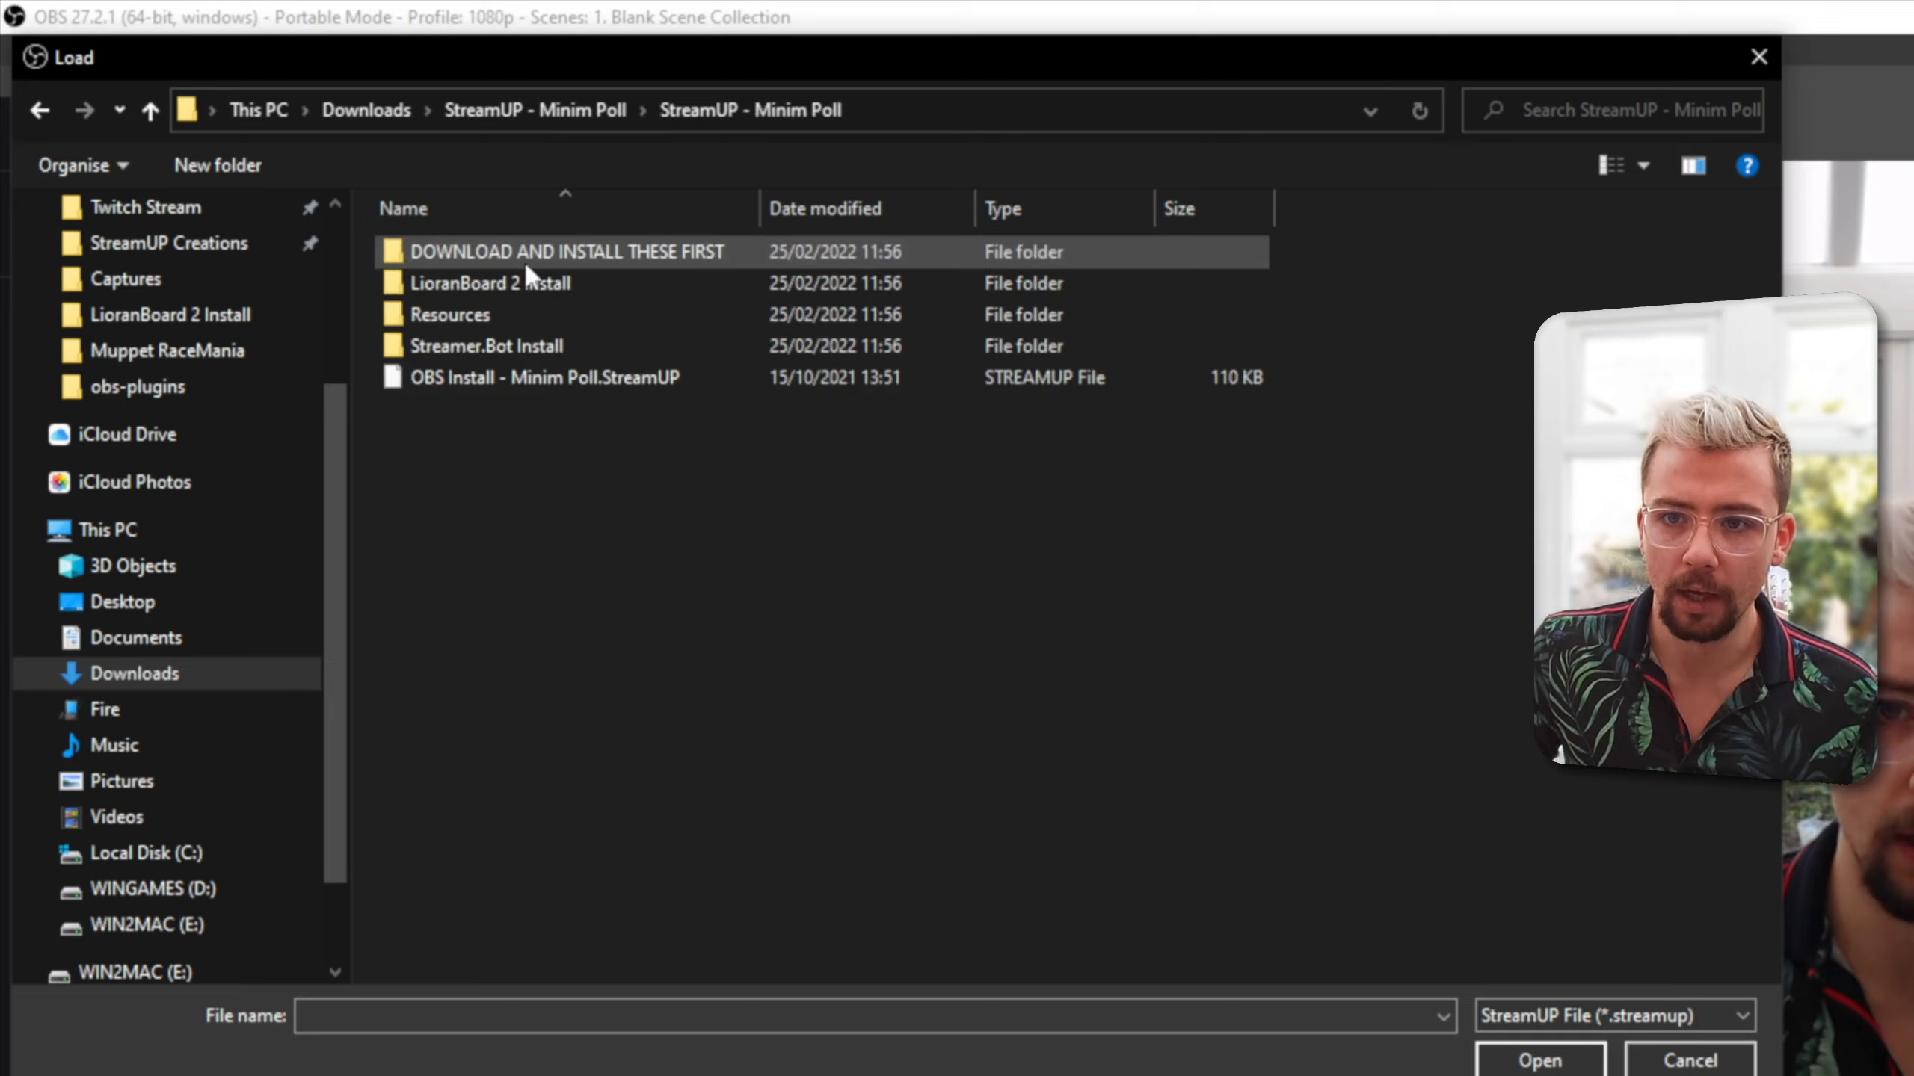
double_click(550, 378)
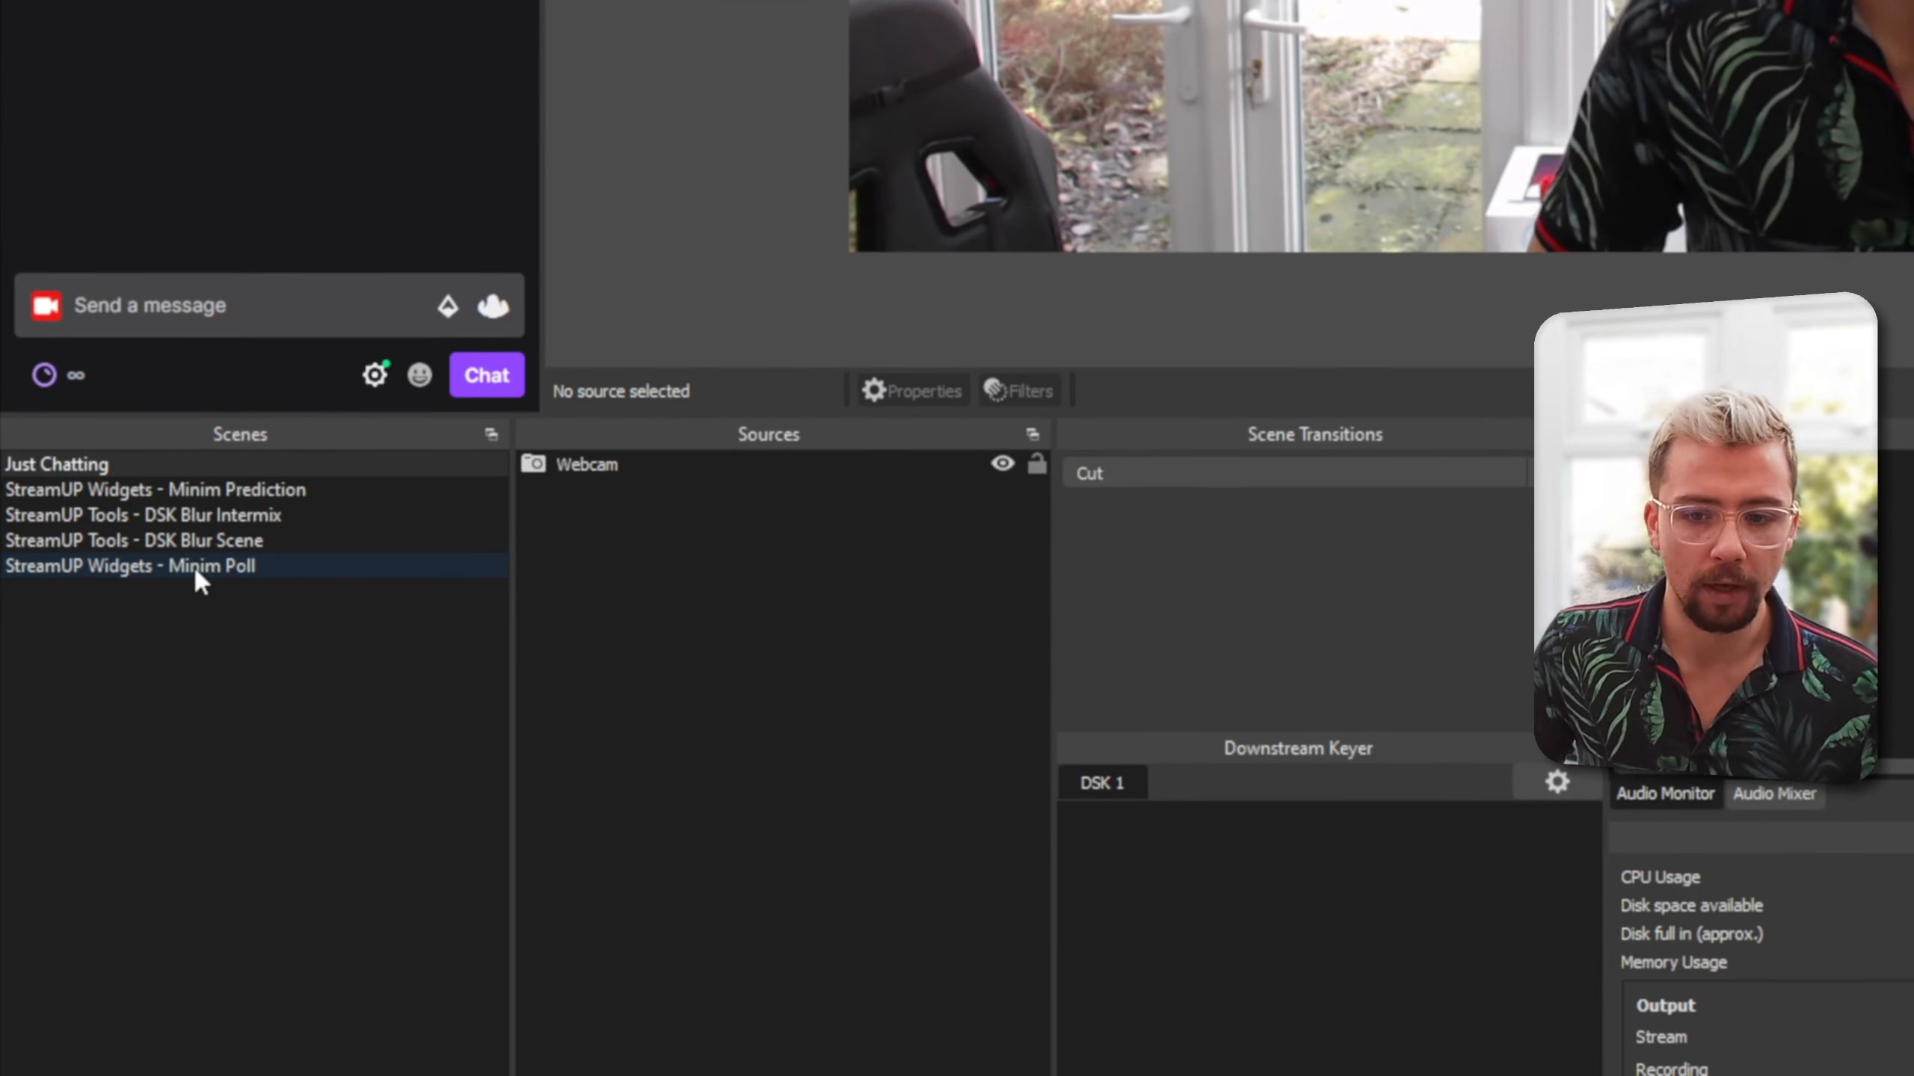
Inspect the sources in the StreamUP Tools - DSK Blur Intermix and DSK Blur Scene scenes.
click(187, 538)
click(193, 514)
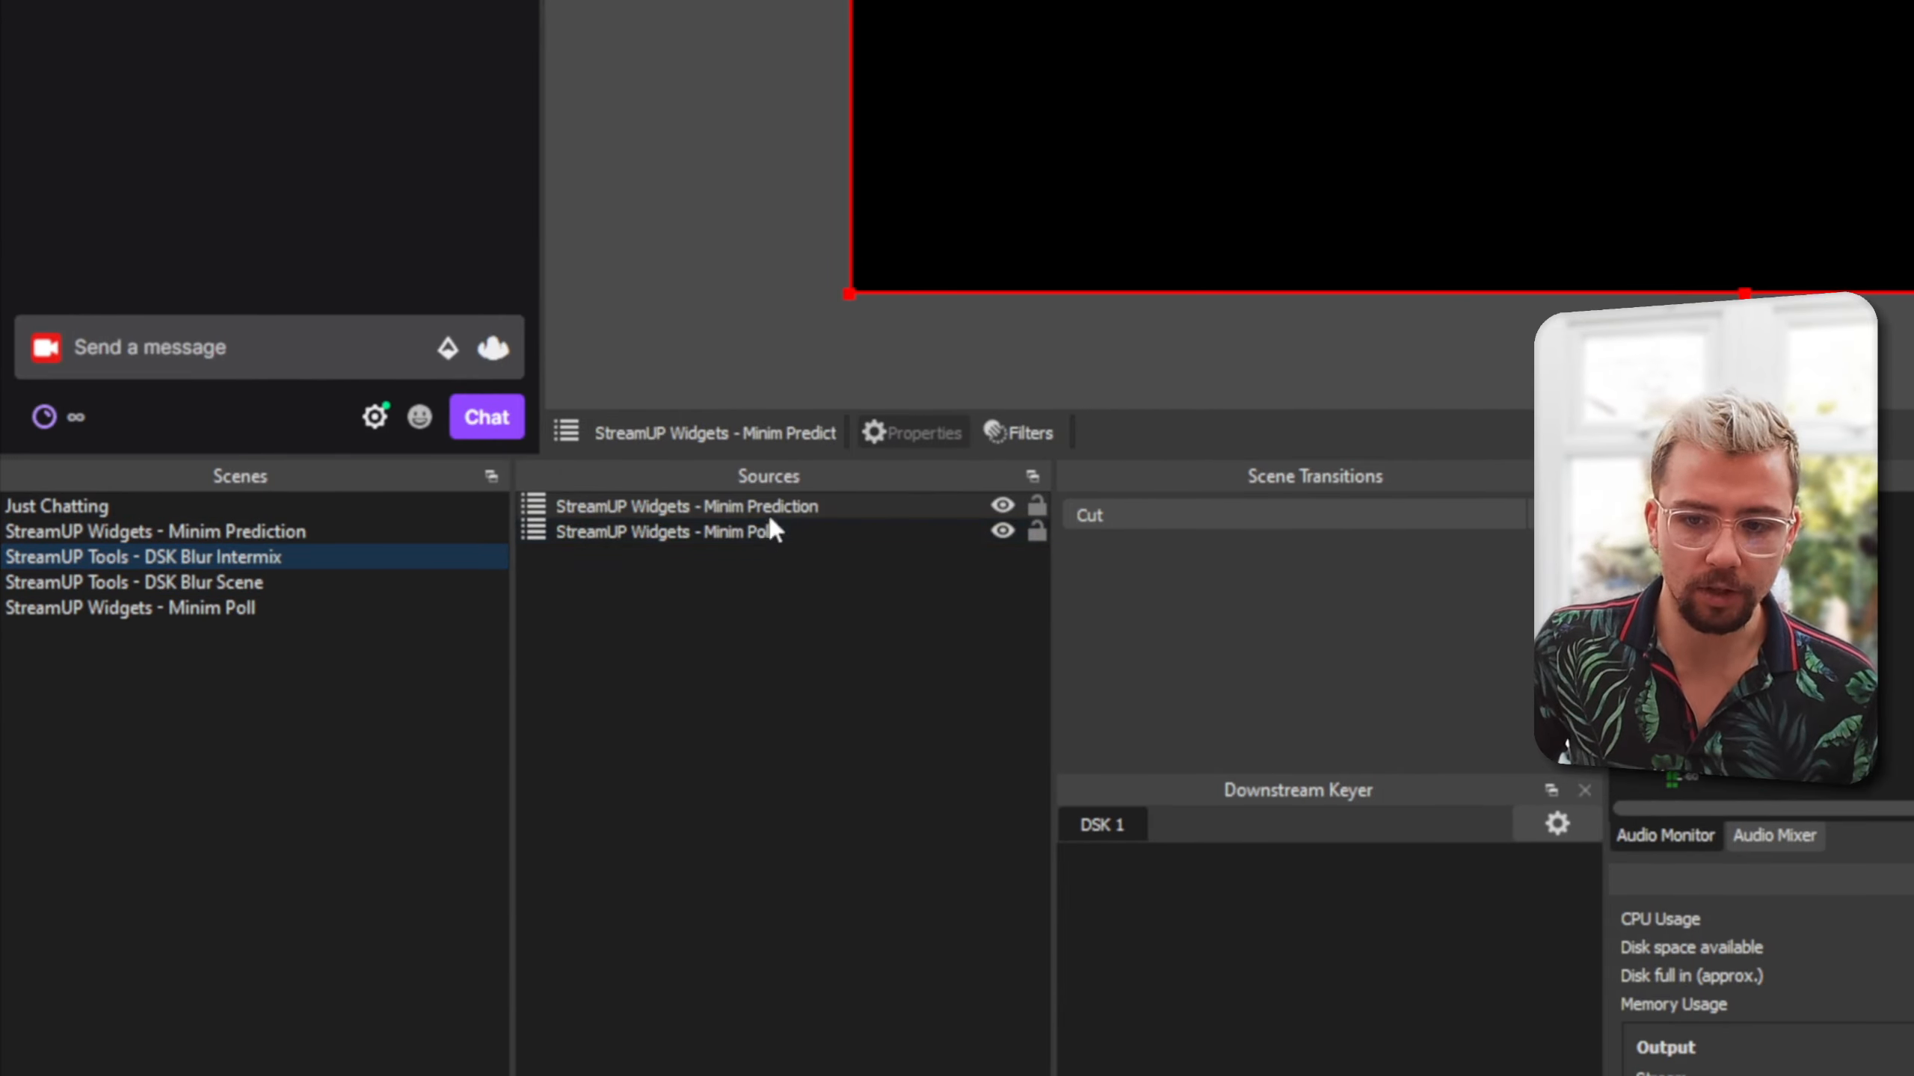
click(215, 540)
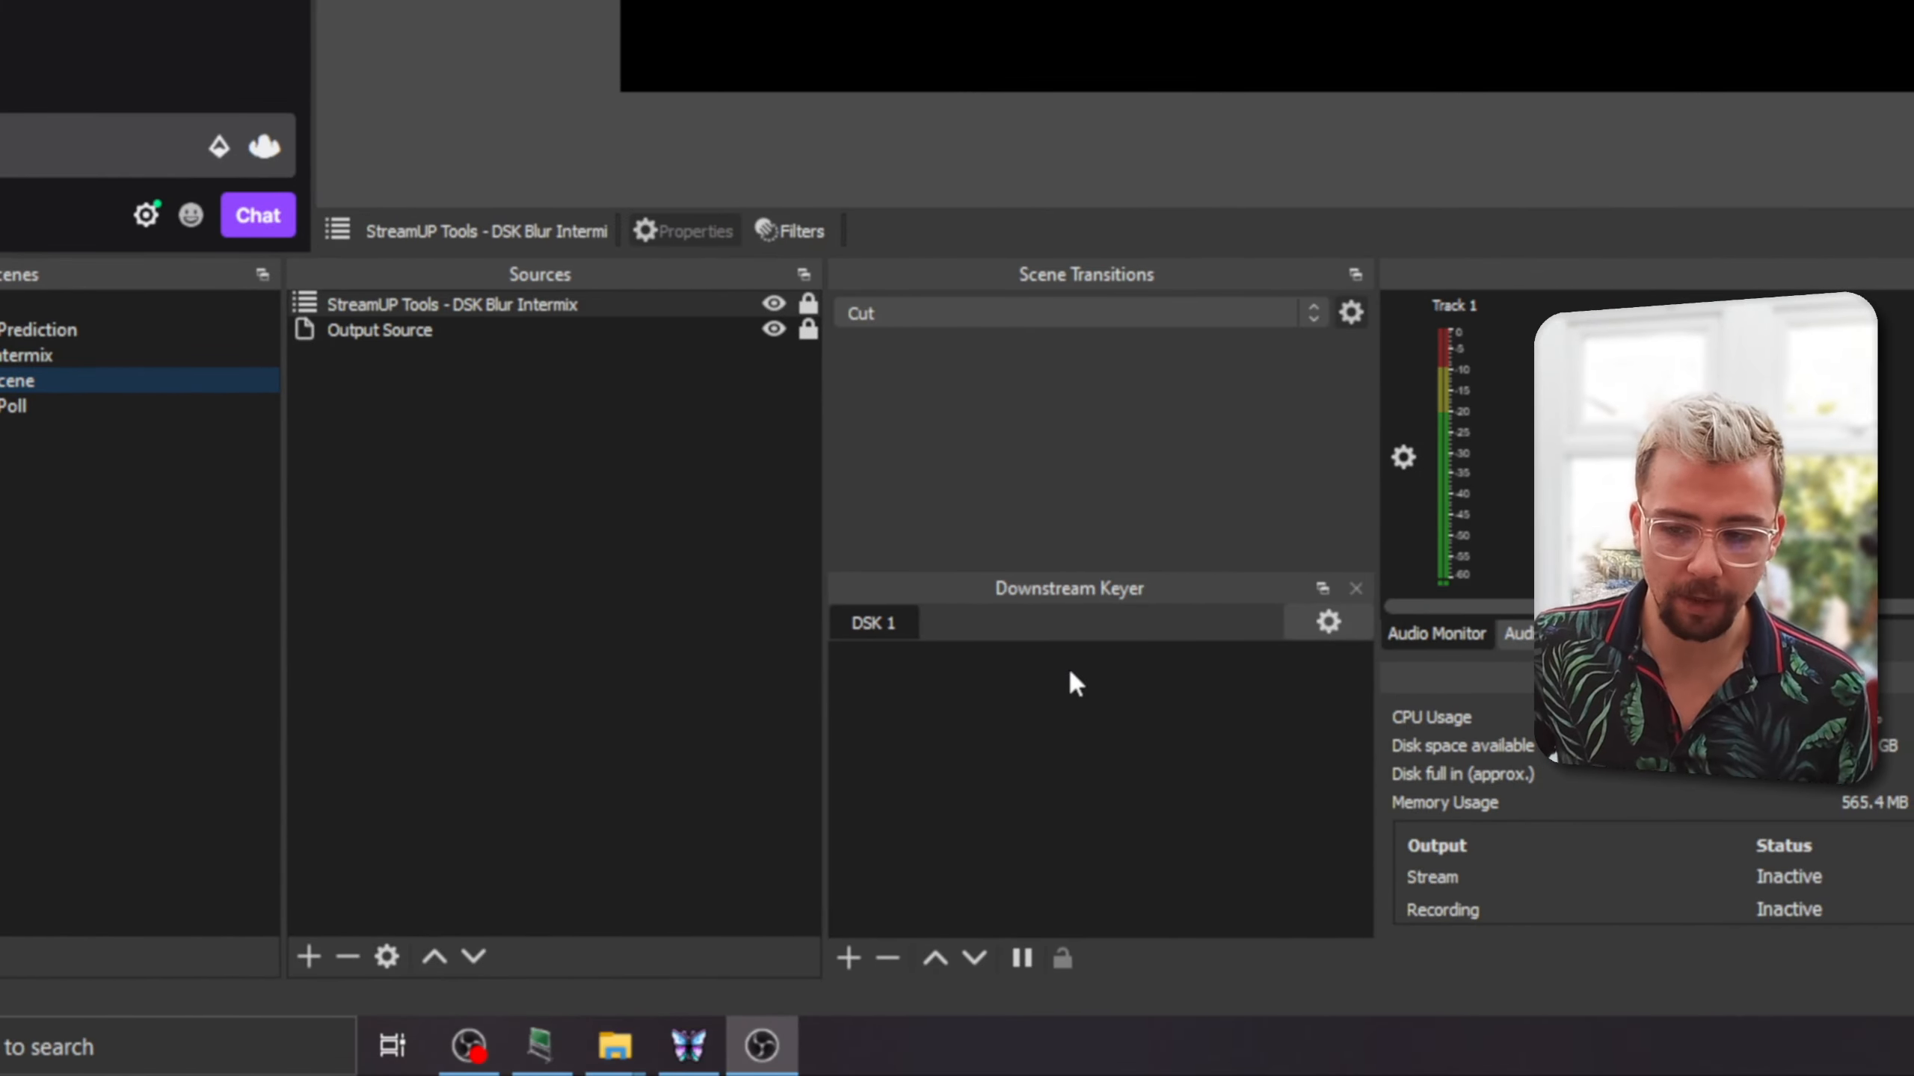
Add the StreamUP Tools - DSK Blur Scene to the DSK 1 downstream keyer and make it the active entry.
click(849, 958)
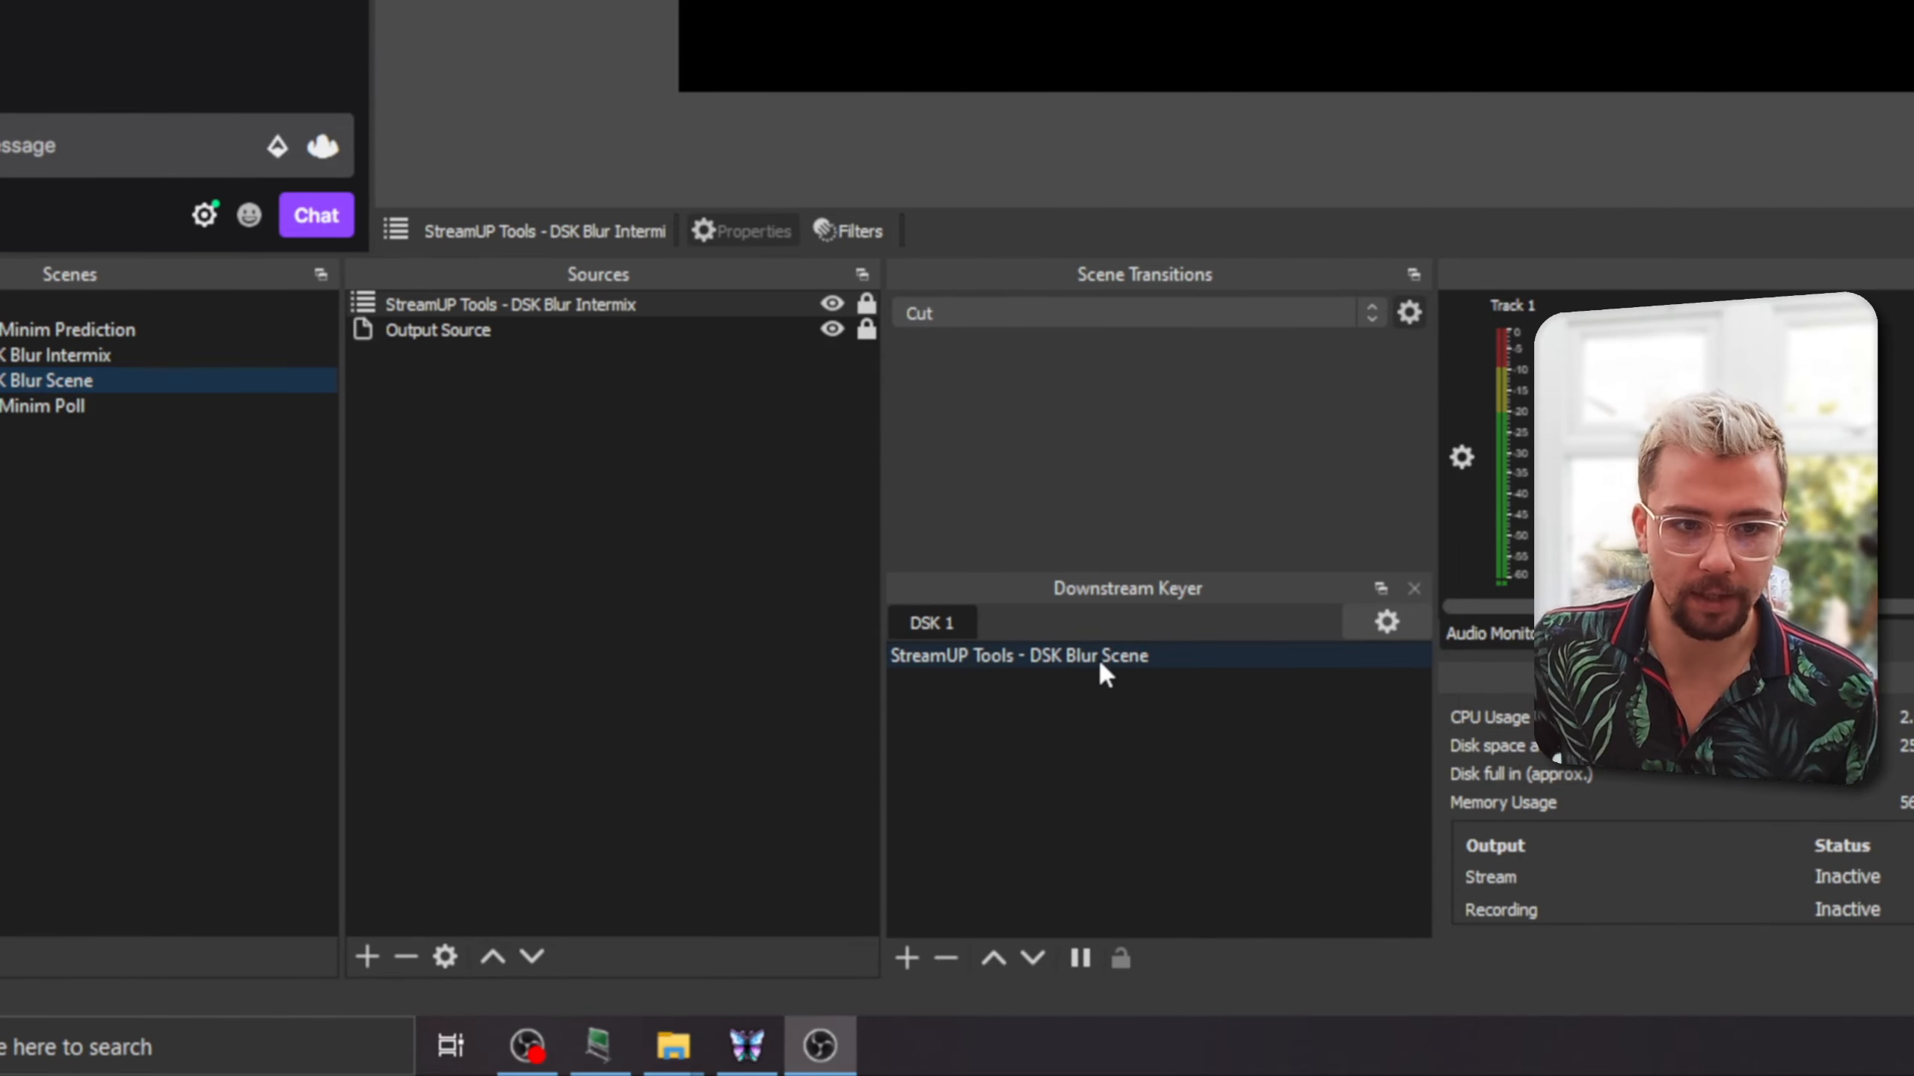
click(1099, 659)
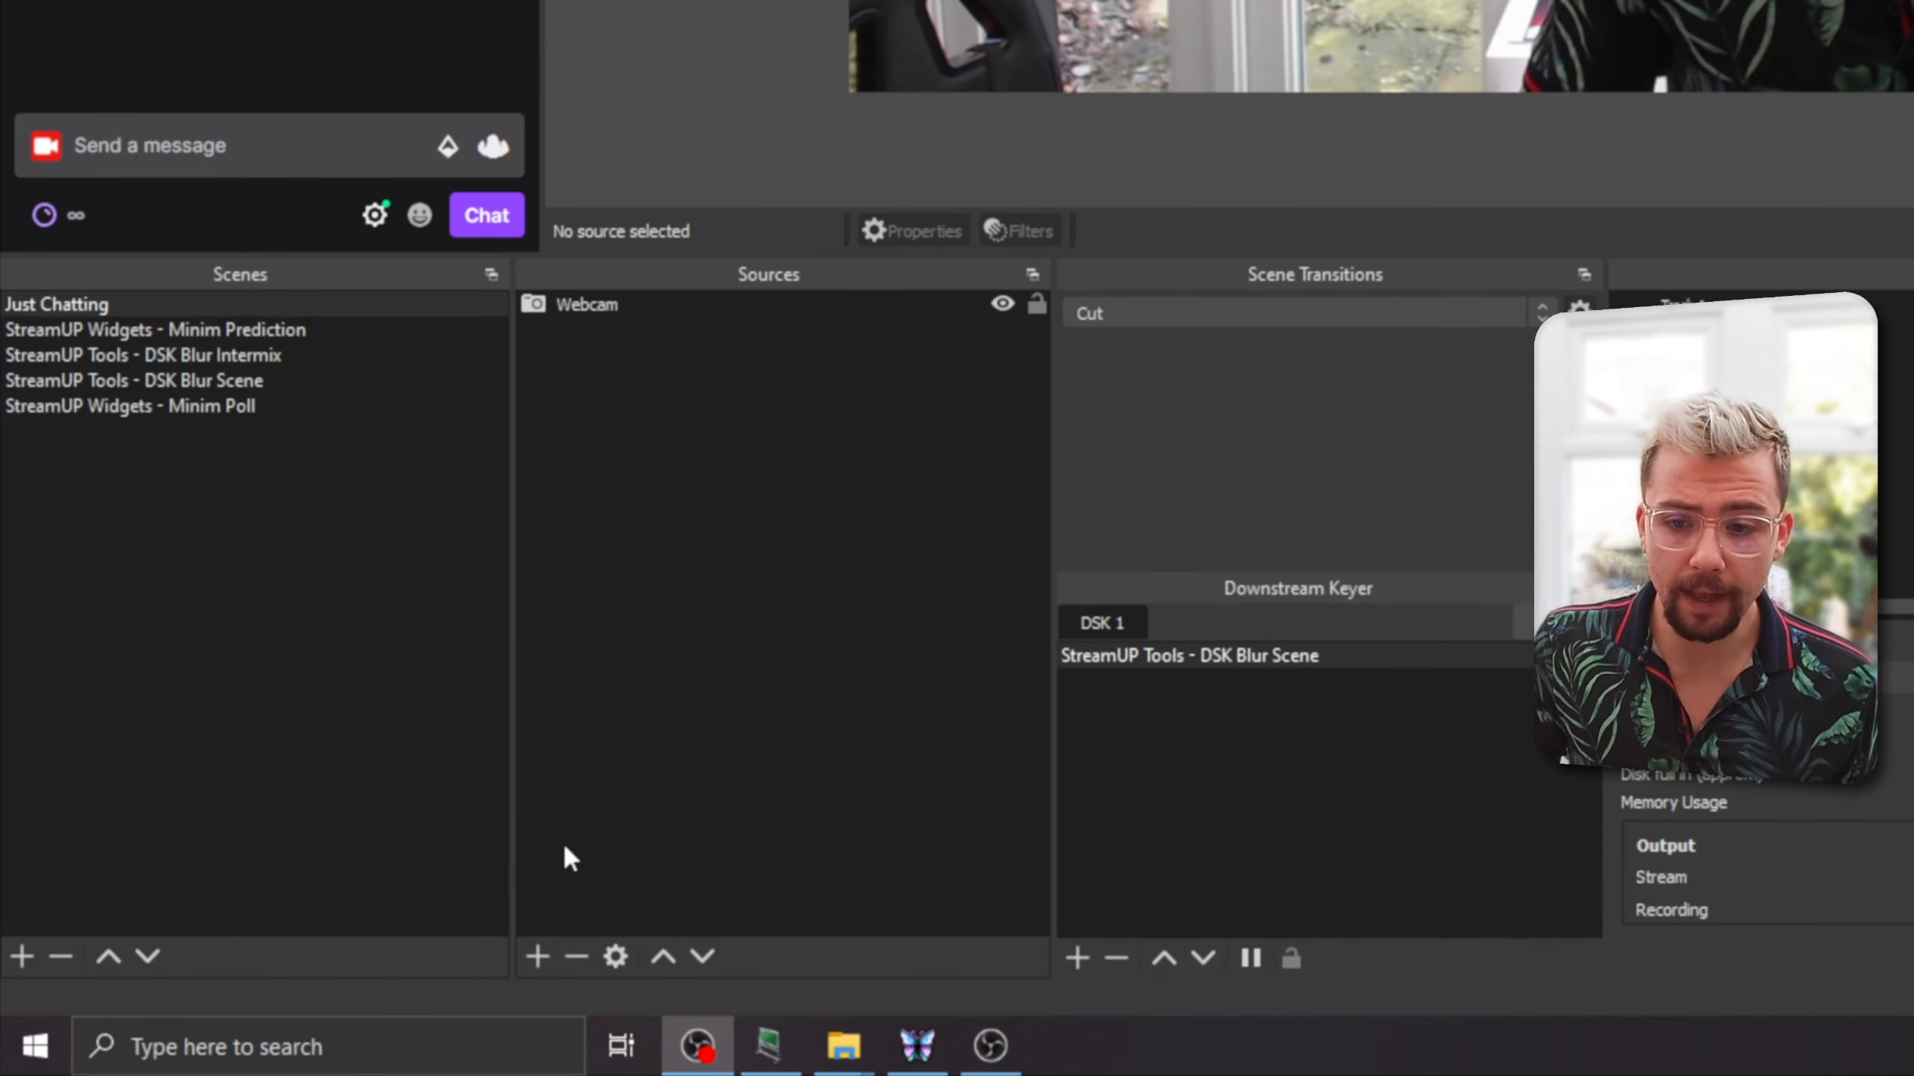
click(539, 952)
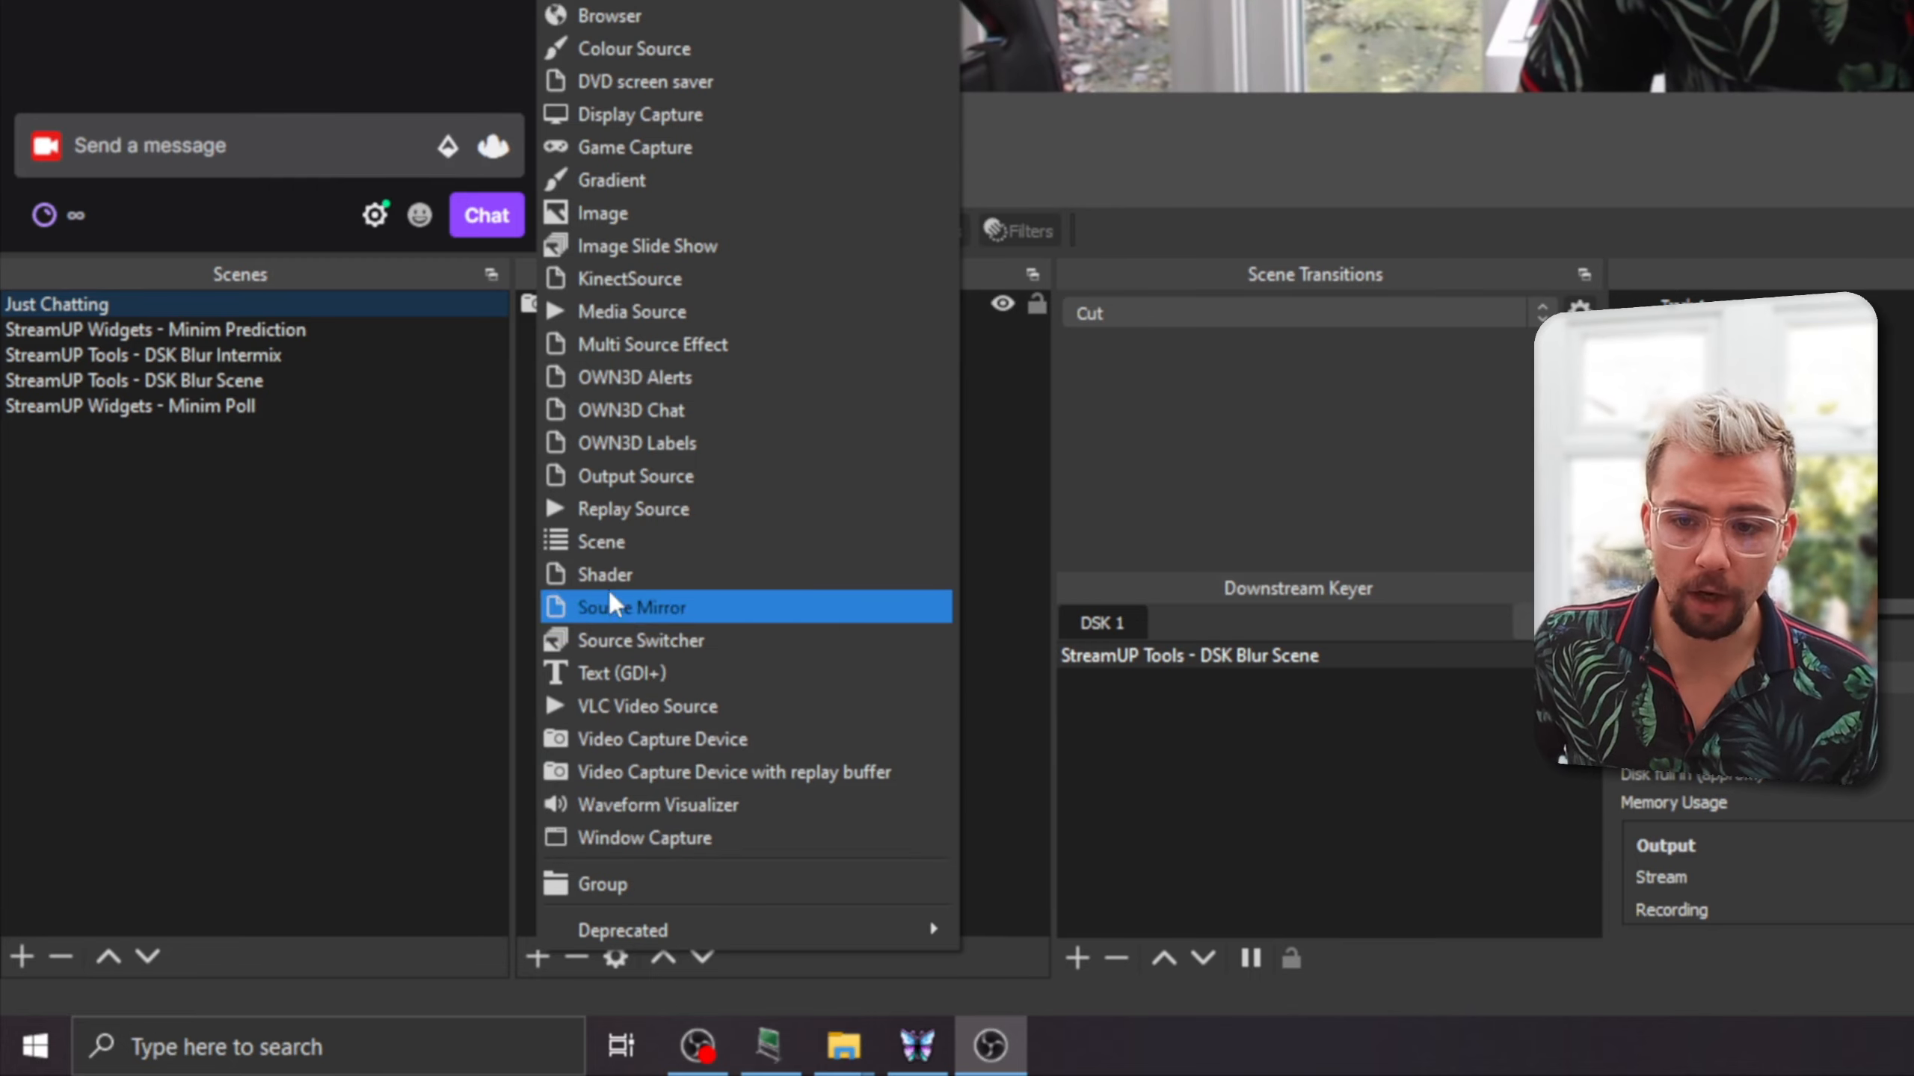
click(600, 550)
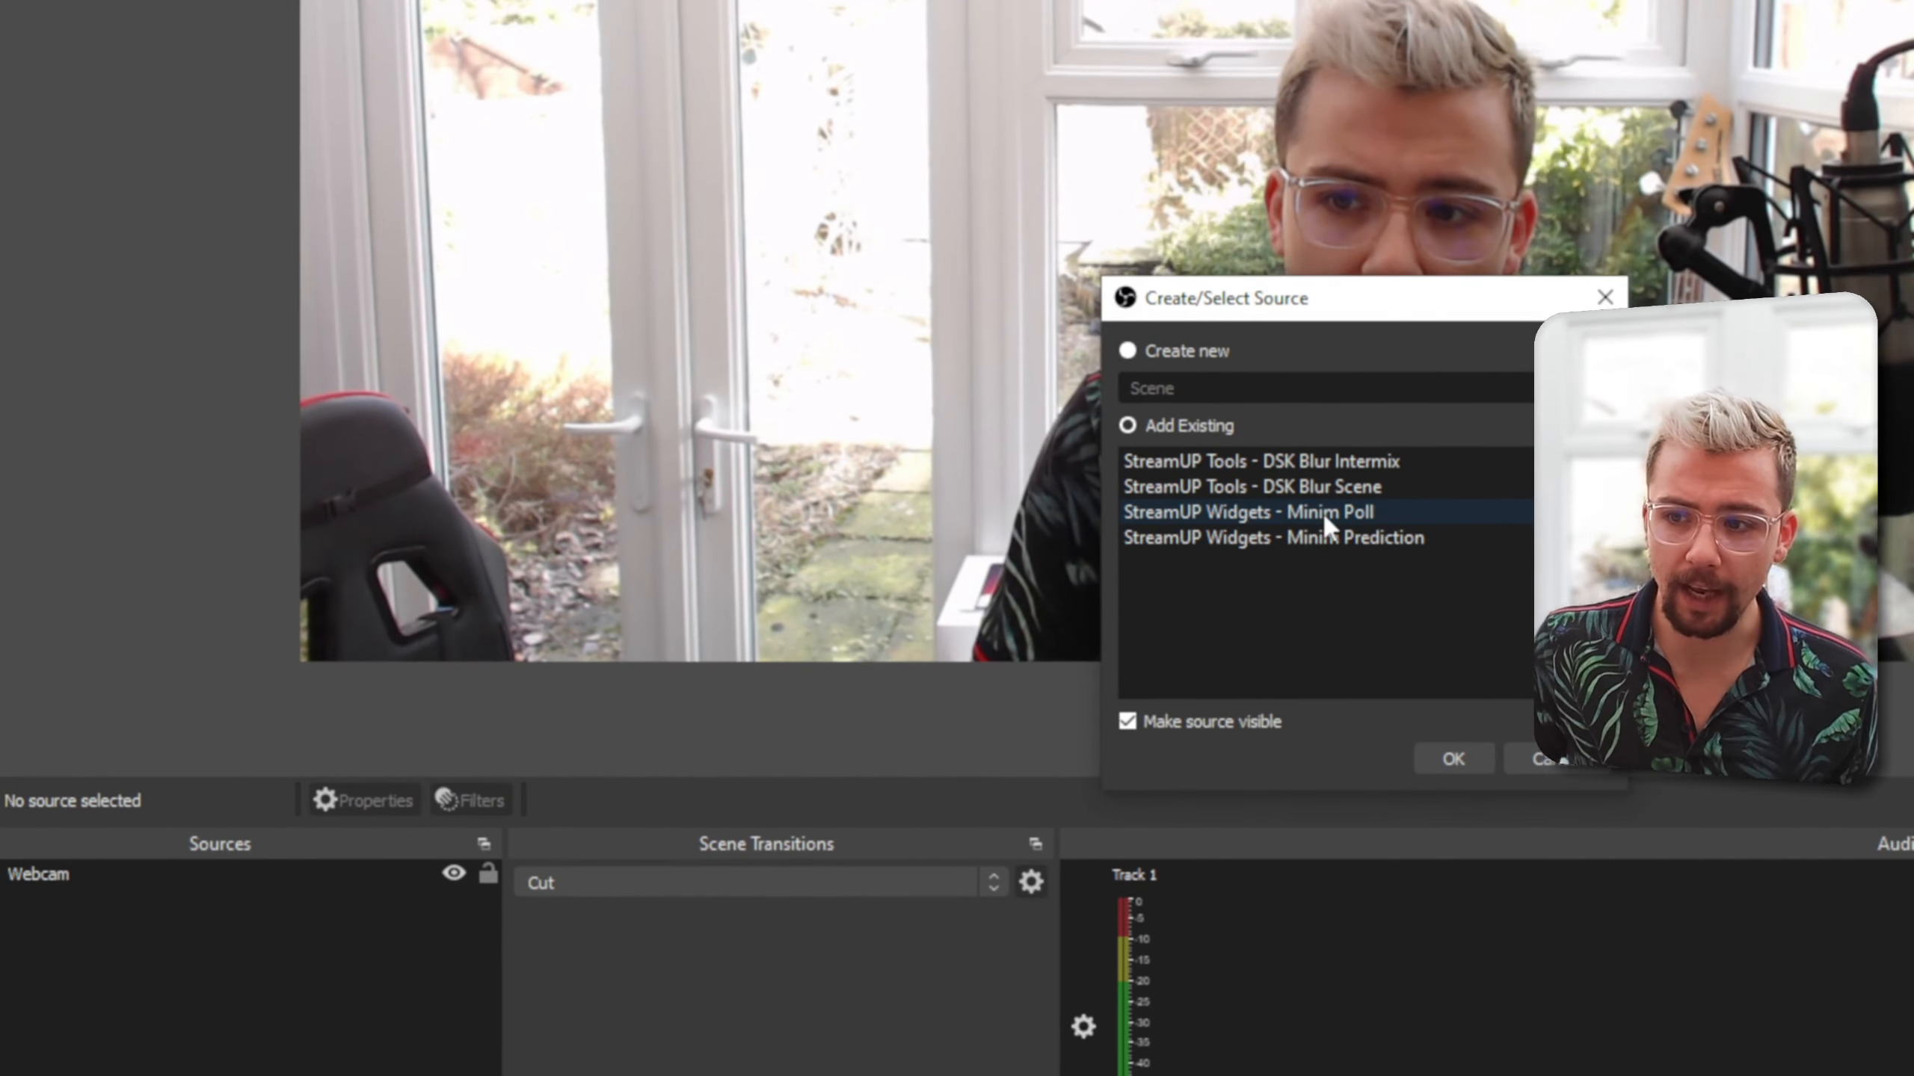
click(1324, 513)
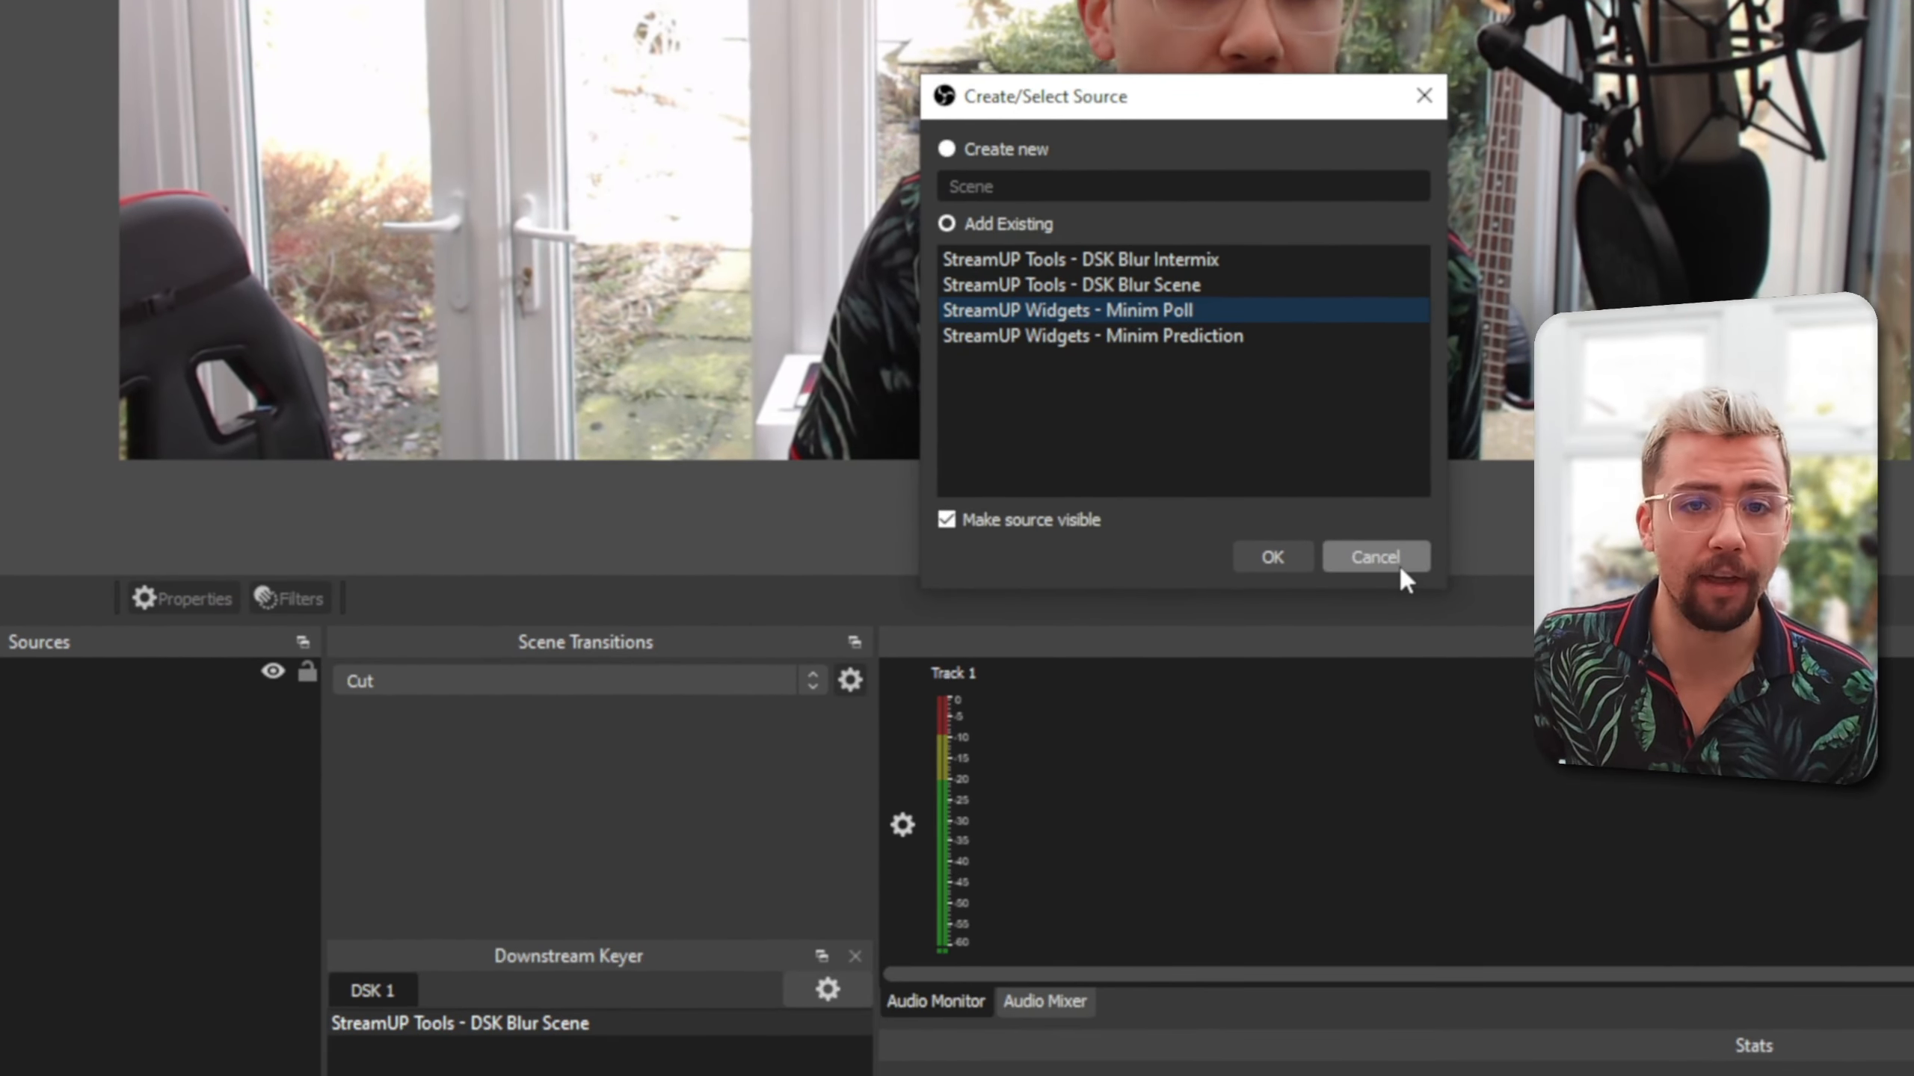
click(1563, 760)
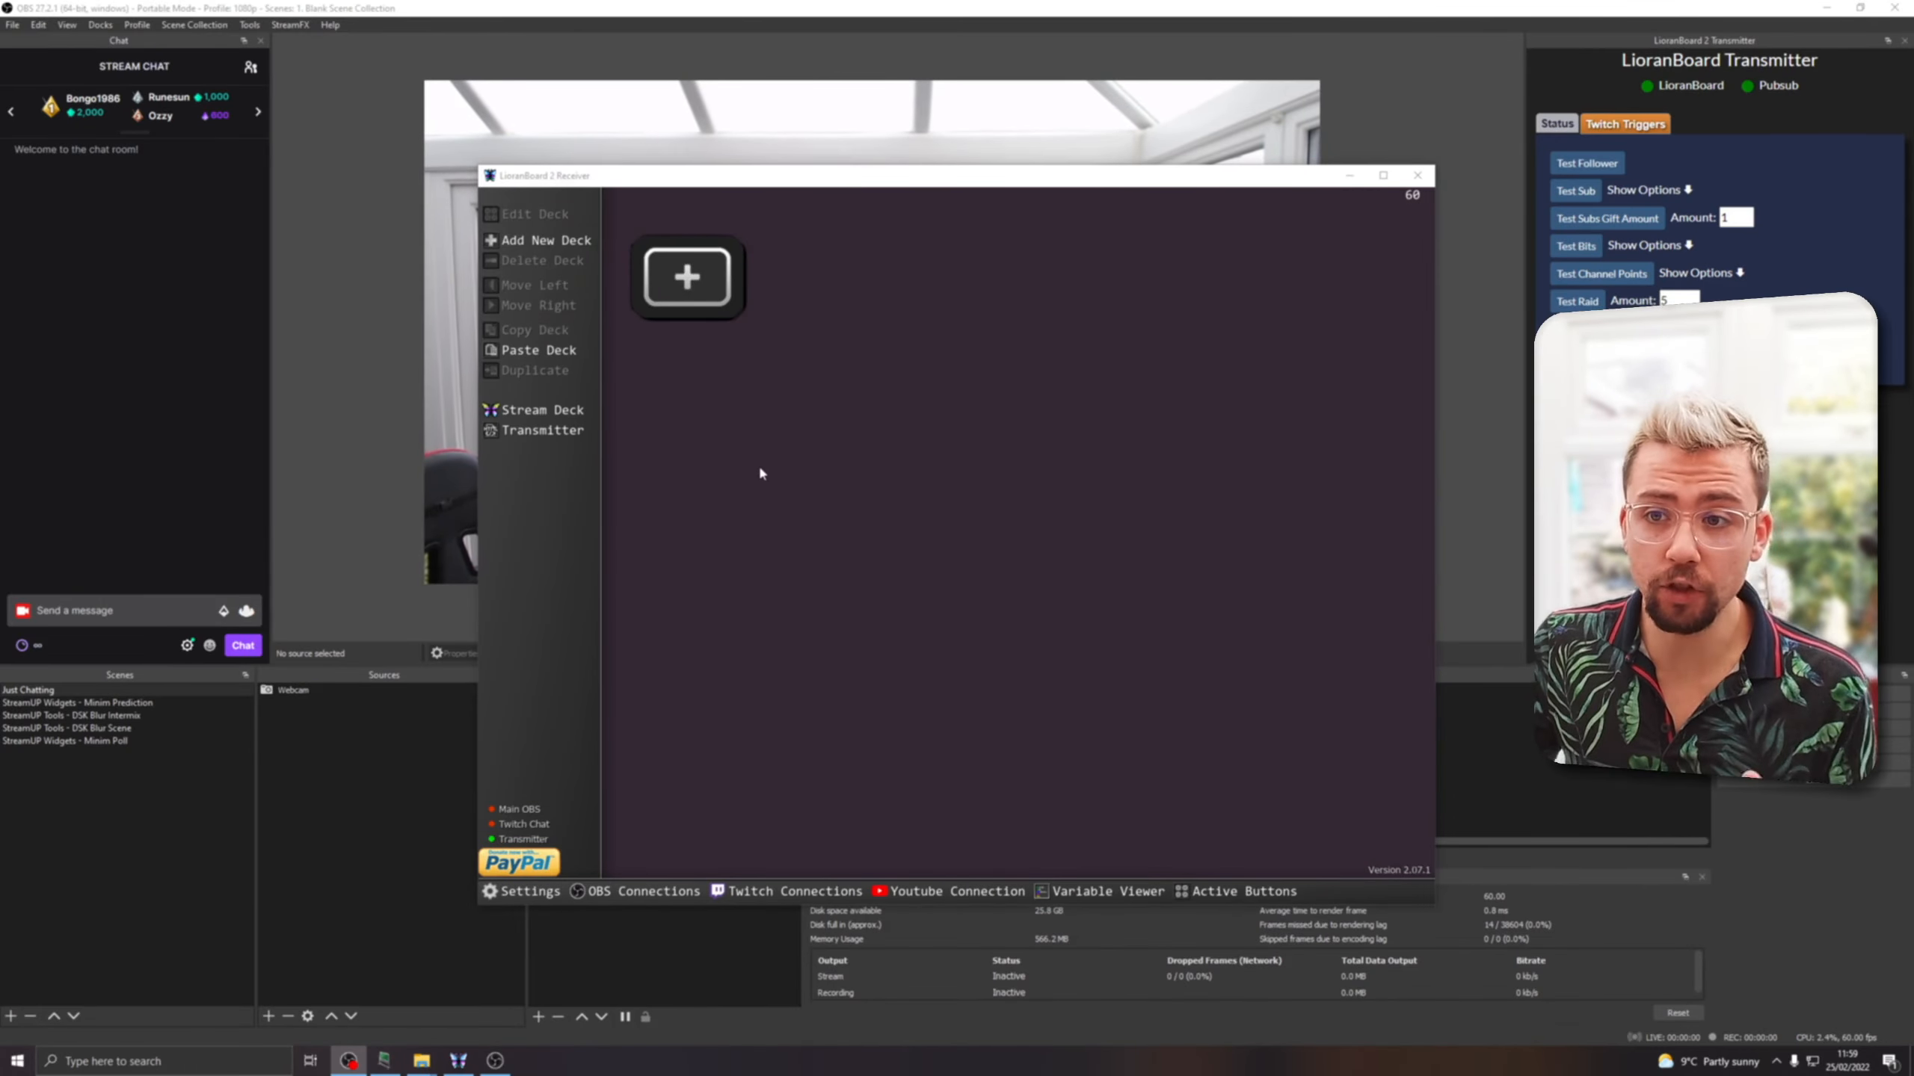
Switch to LioranBoard 2 Receiver, check its component versions for updates, and save the settings.
click(825, 182)
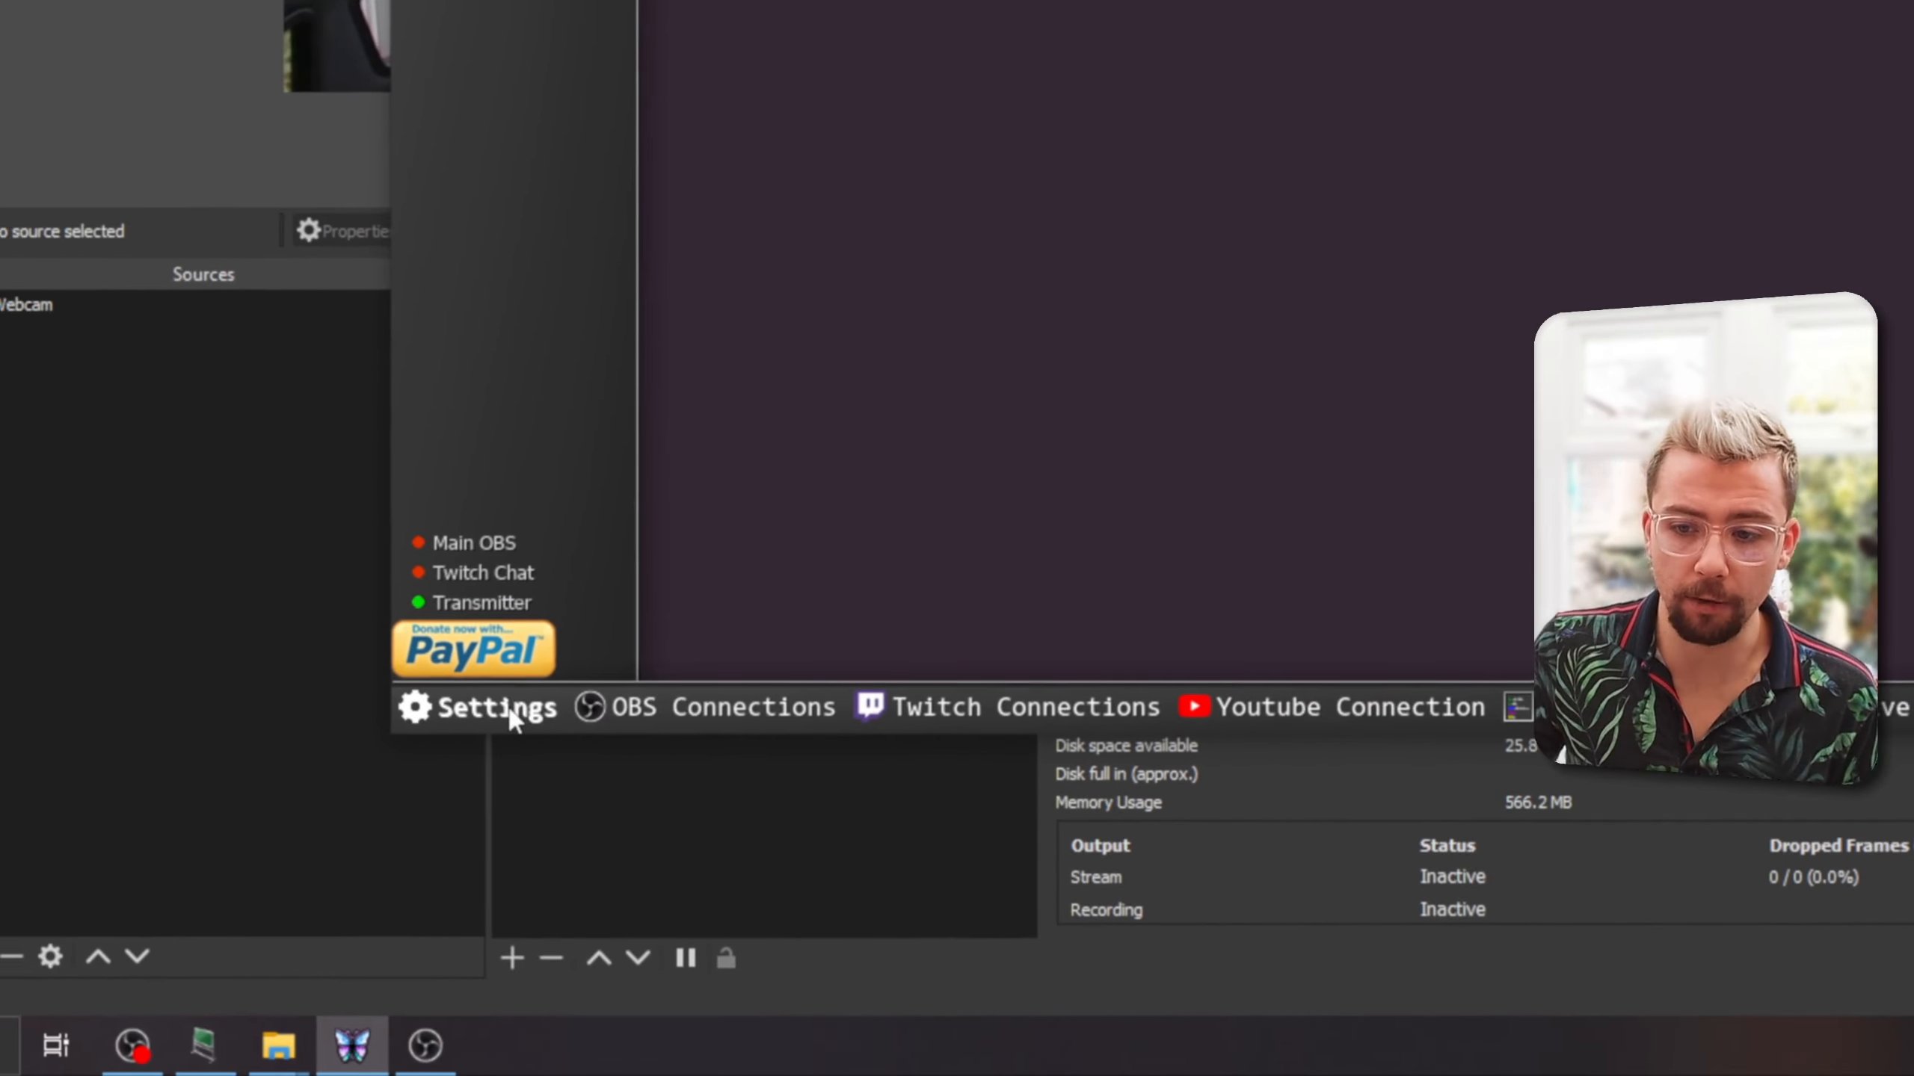
click(534, 896)
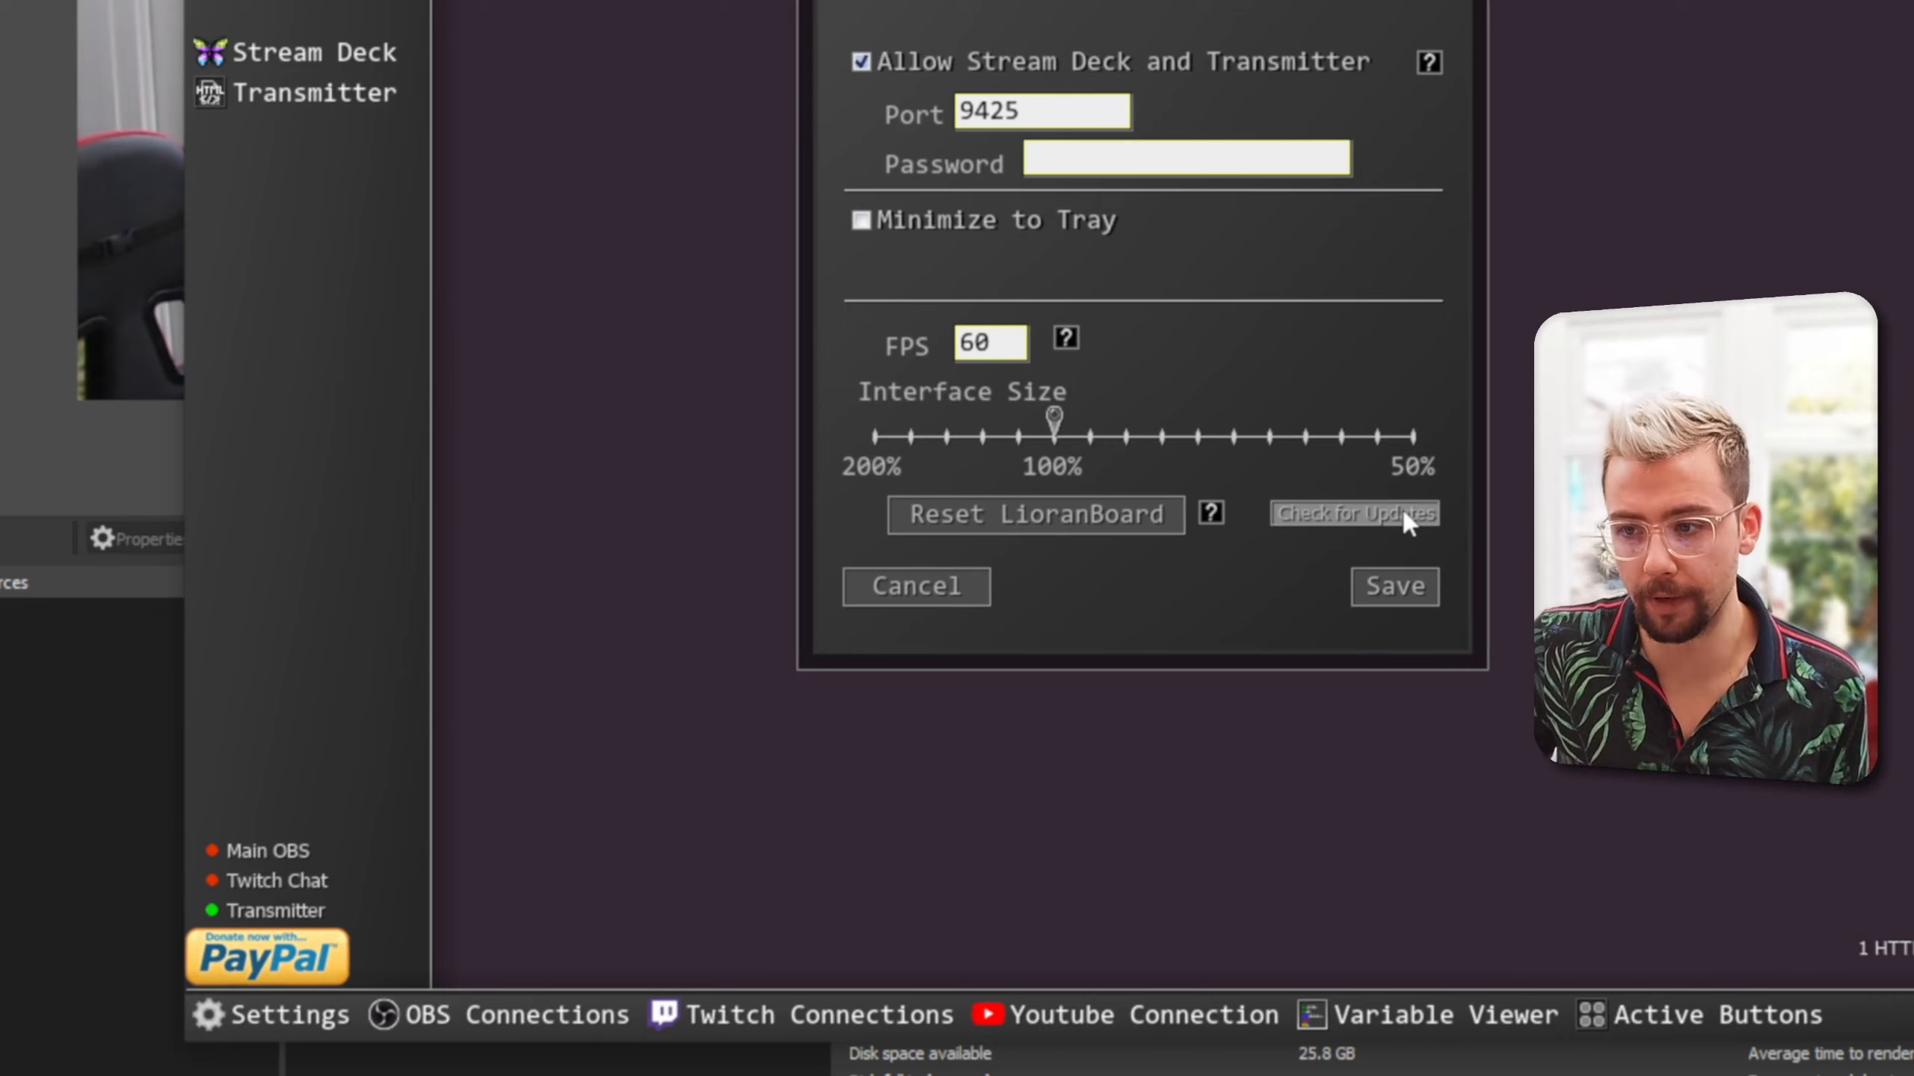
click(1406, 517)
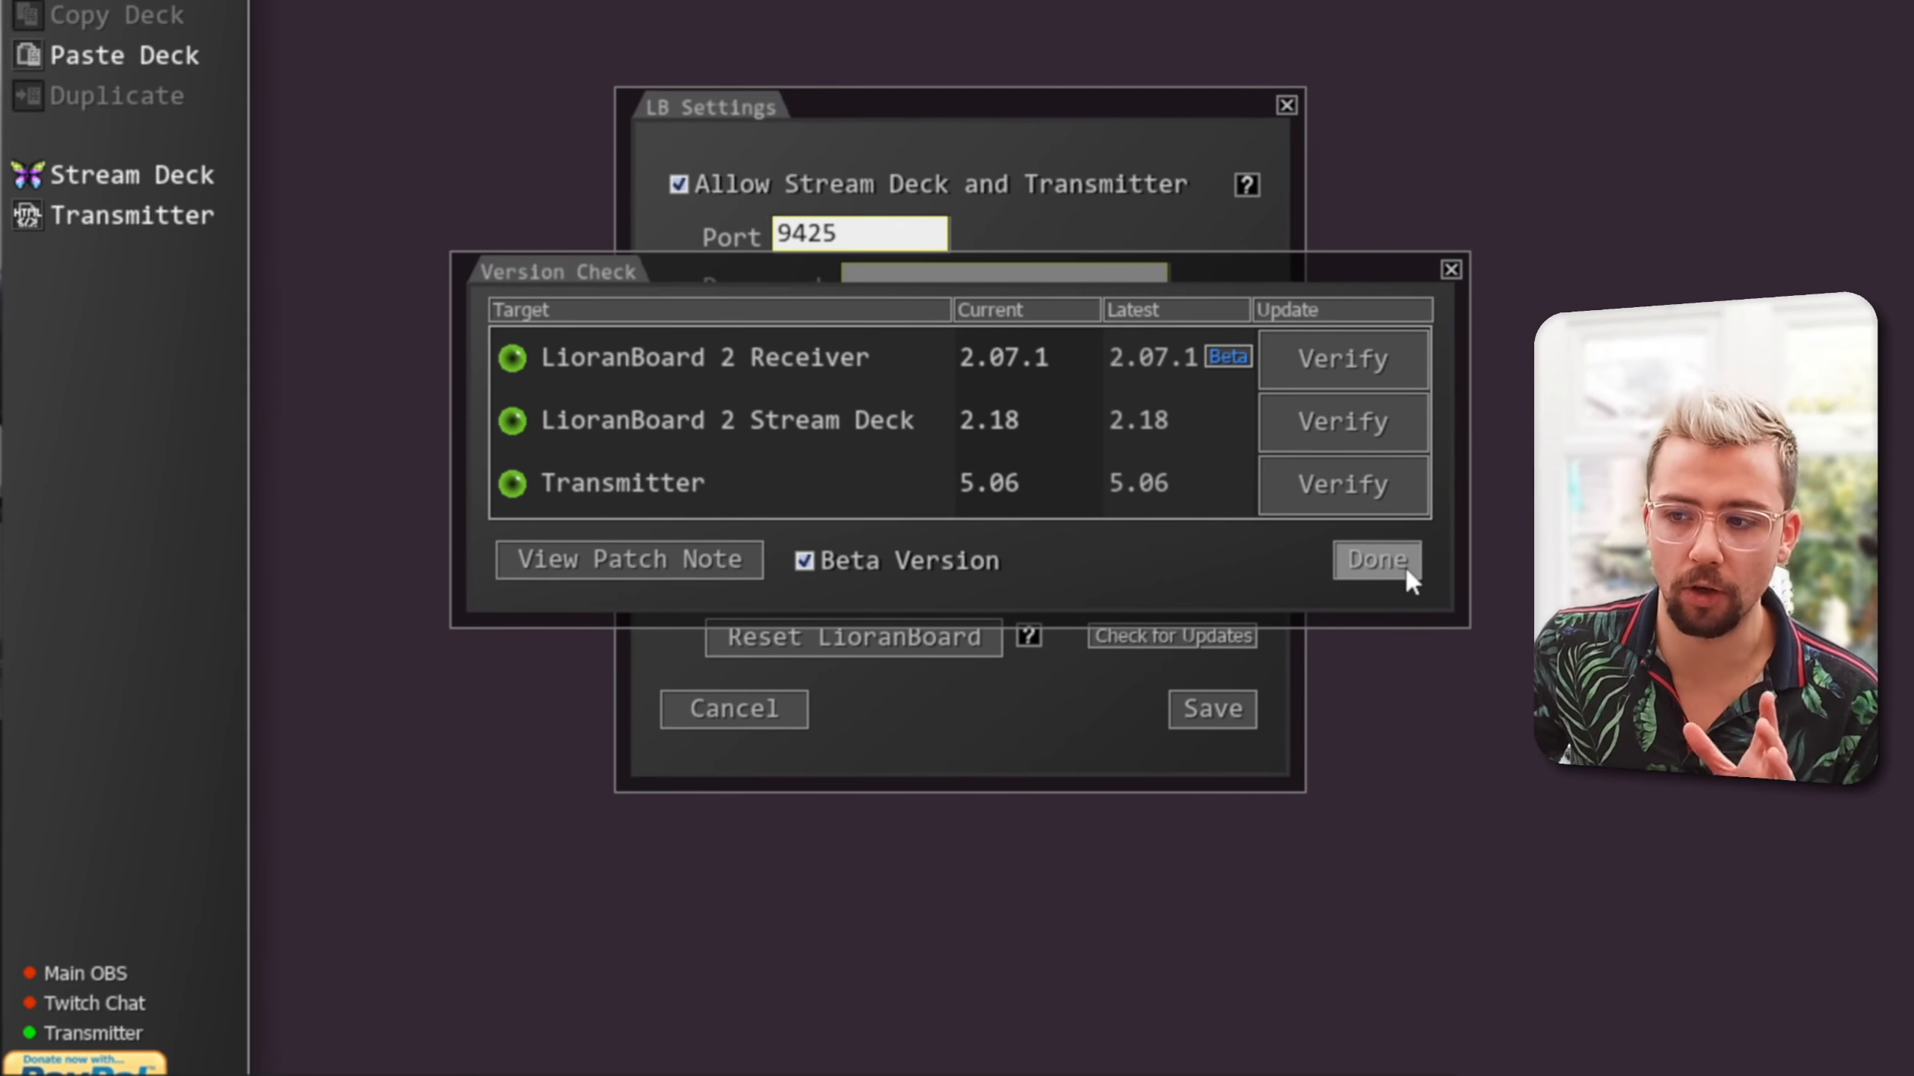
click(1406, 570)
click(1227, 705)
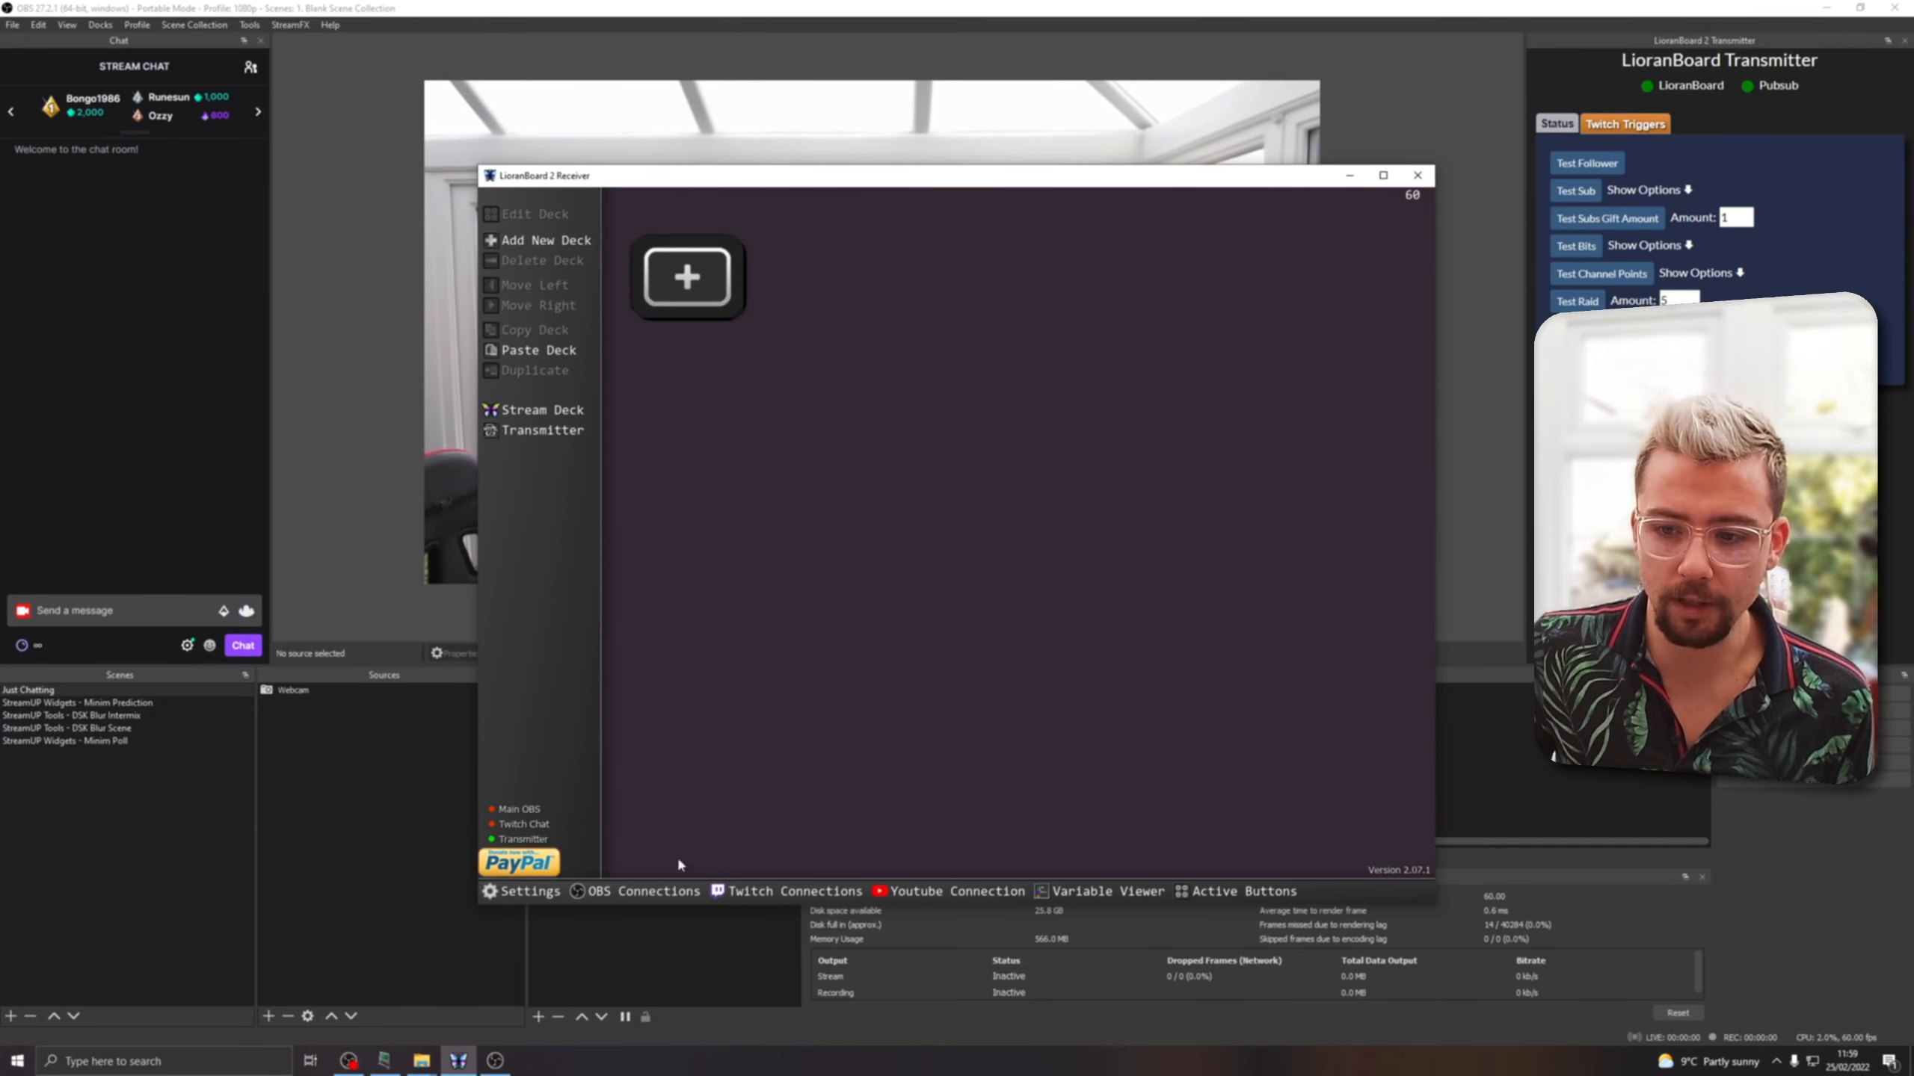
Connect LioranBoard 2 to Twitch chat and close the Twitch connections window.
click(774, 892)
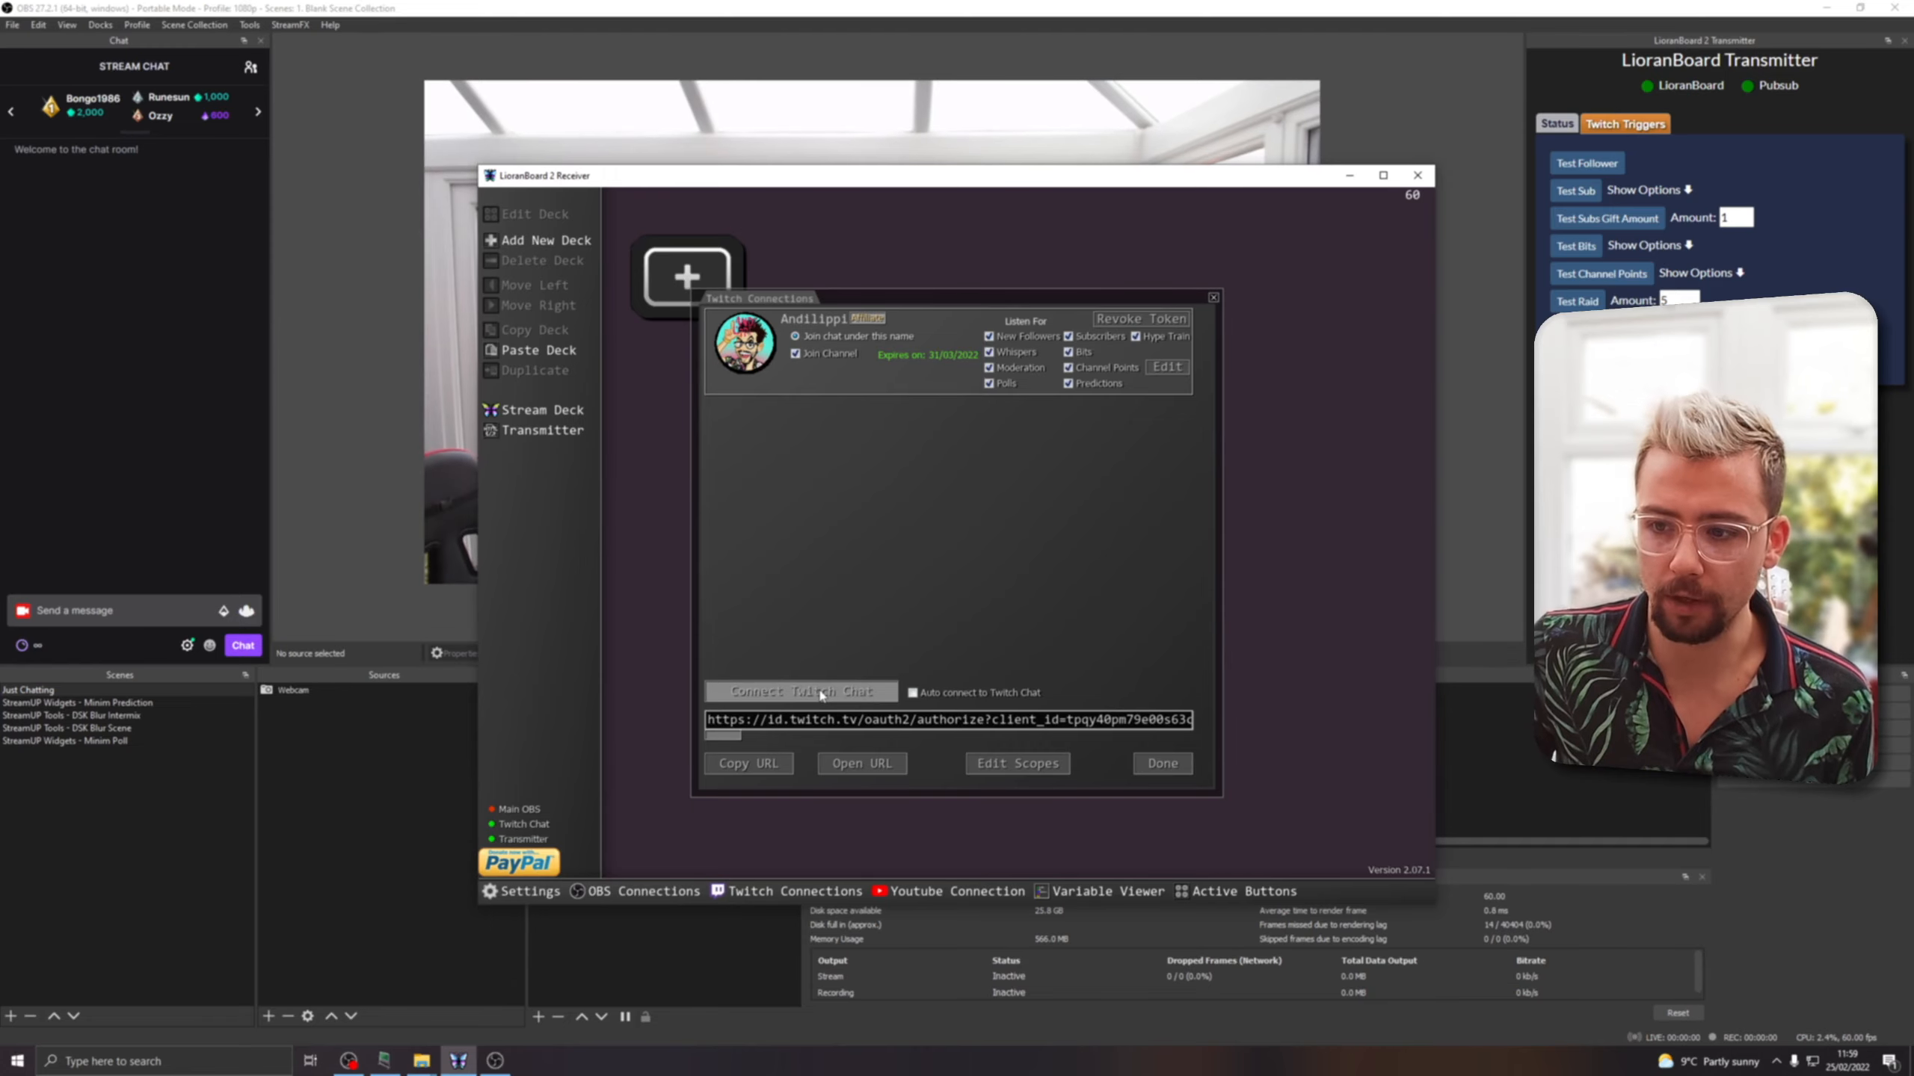
click(1161, 764)
click(867, 555)
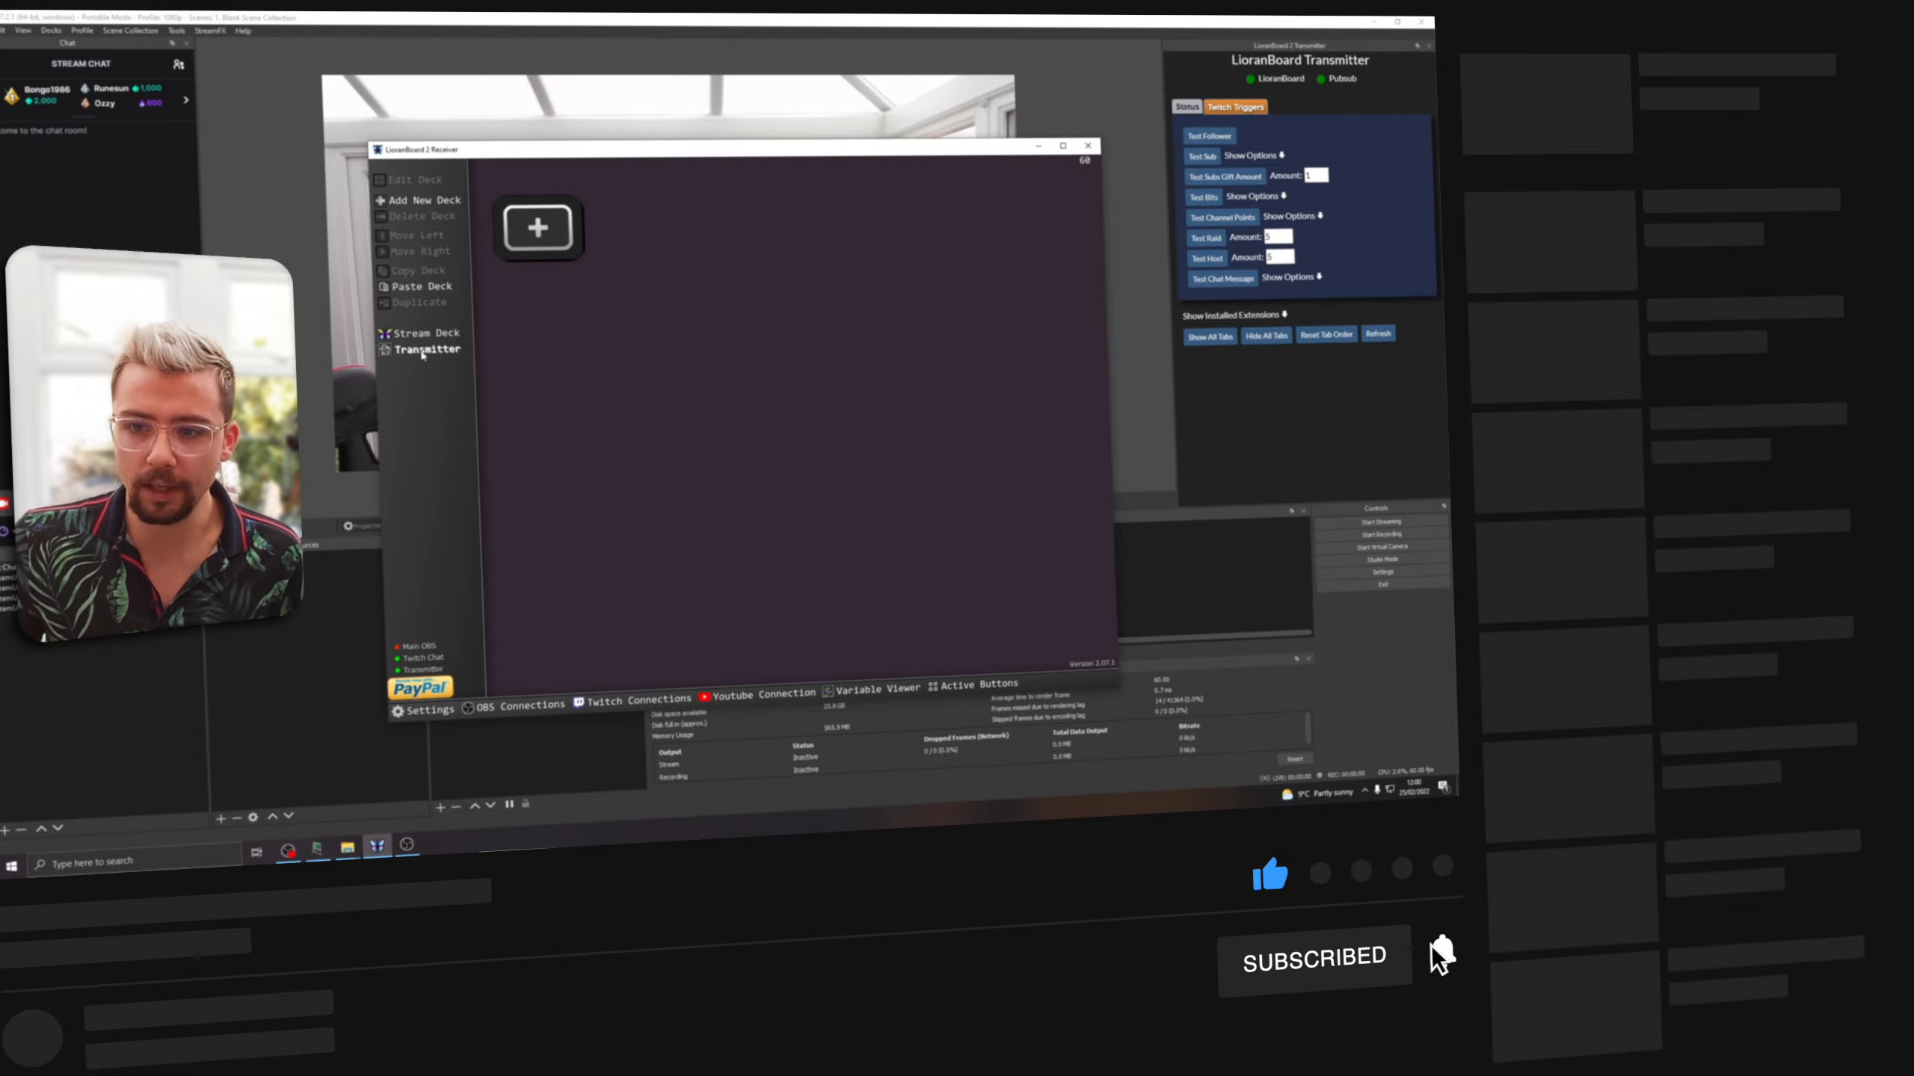
Install the LioranBoard 2 Install - Minim Poll v1.0.0.lb2 extension from the nested StreamUP - Minim Poll folder in Downloads.
click(412, 360)
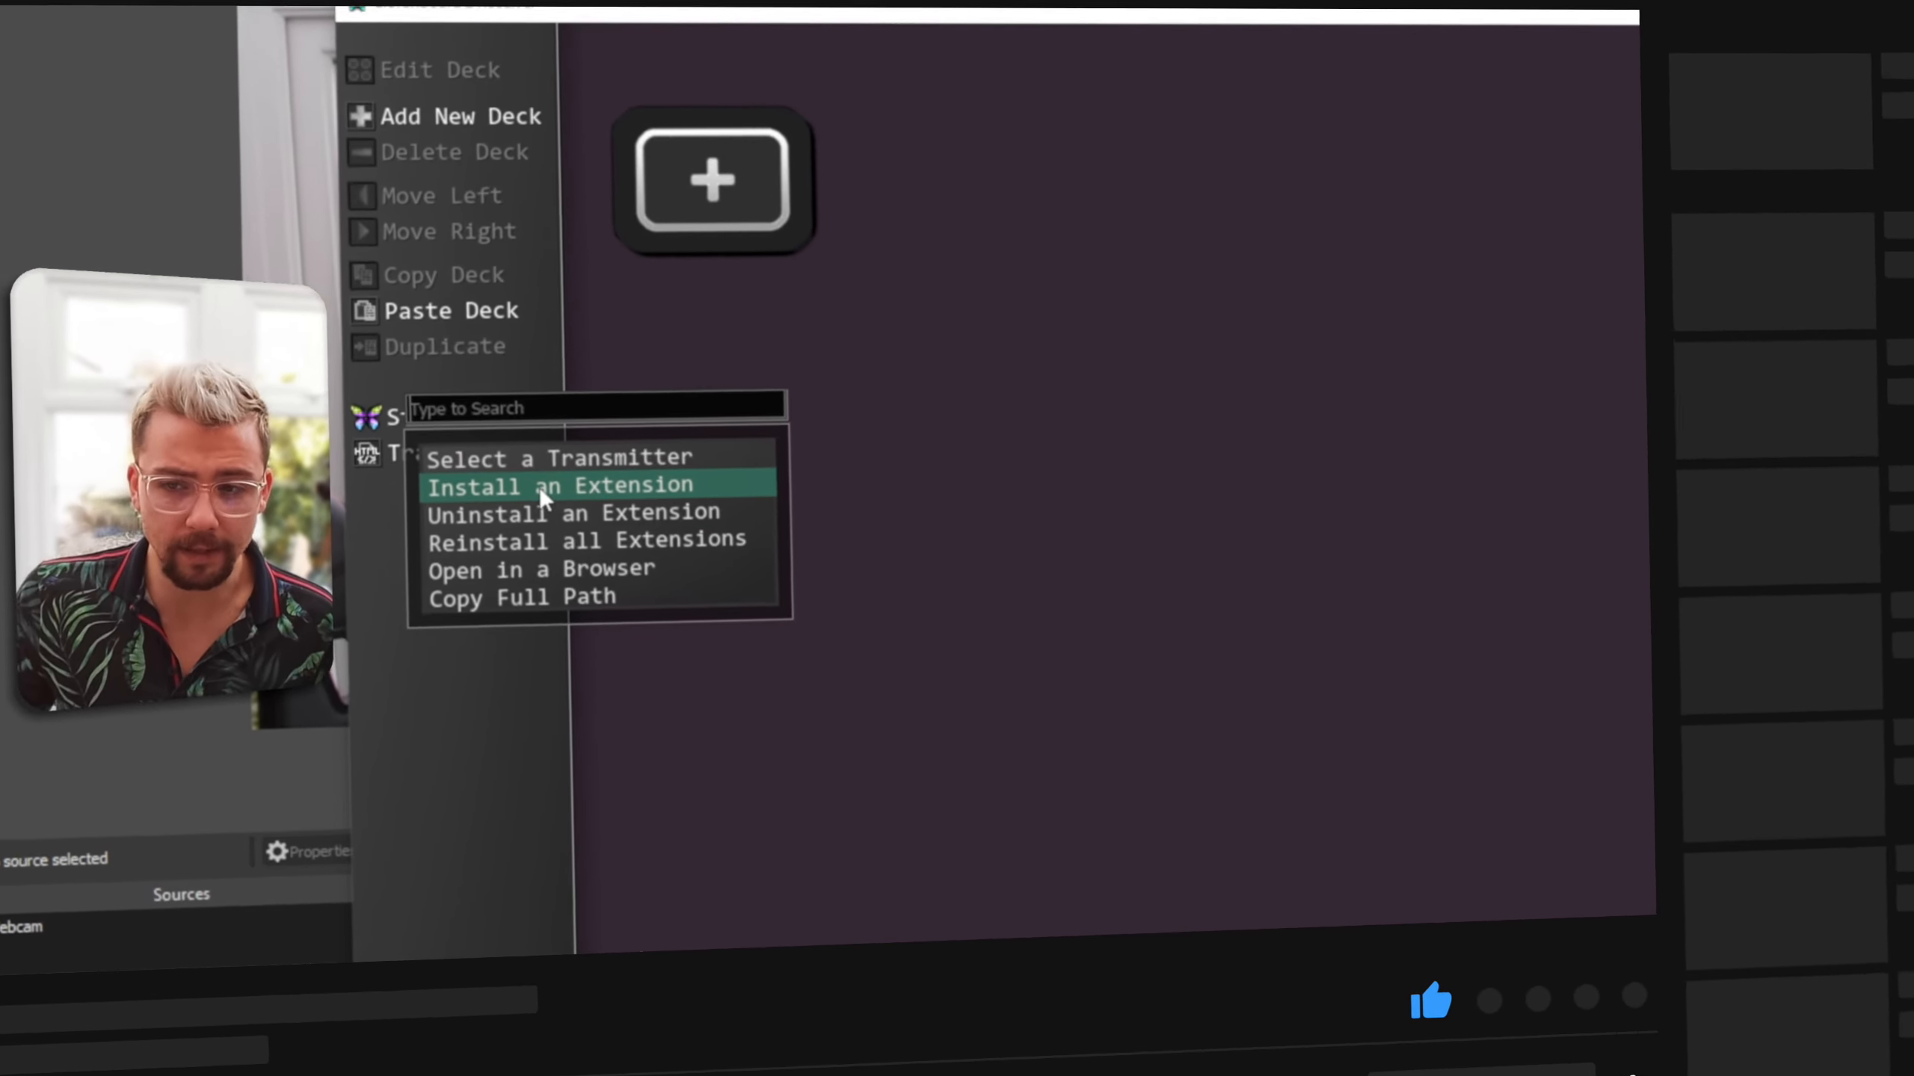
click(490, 439)
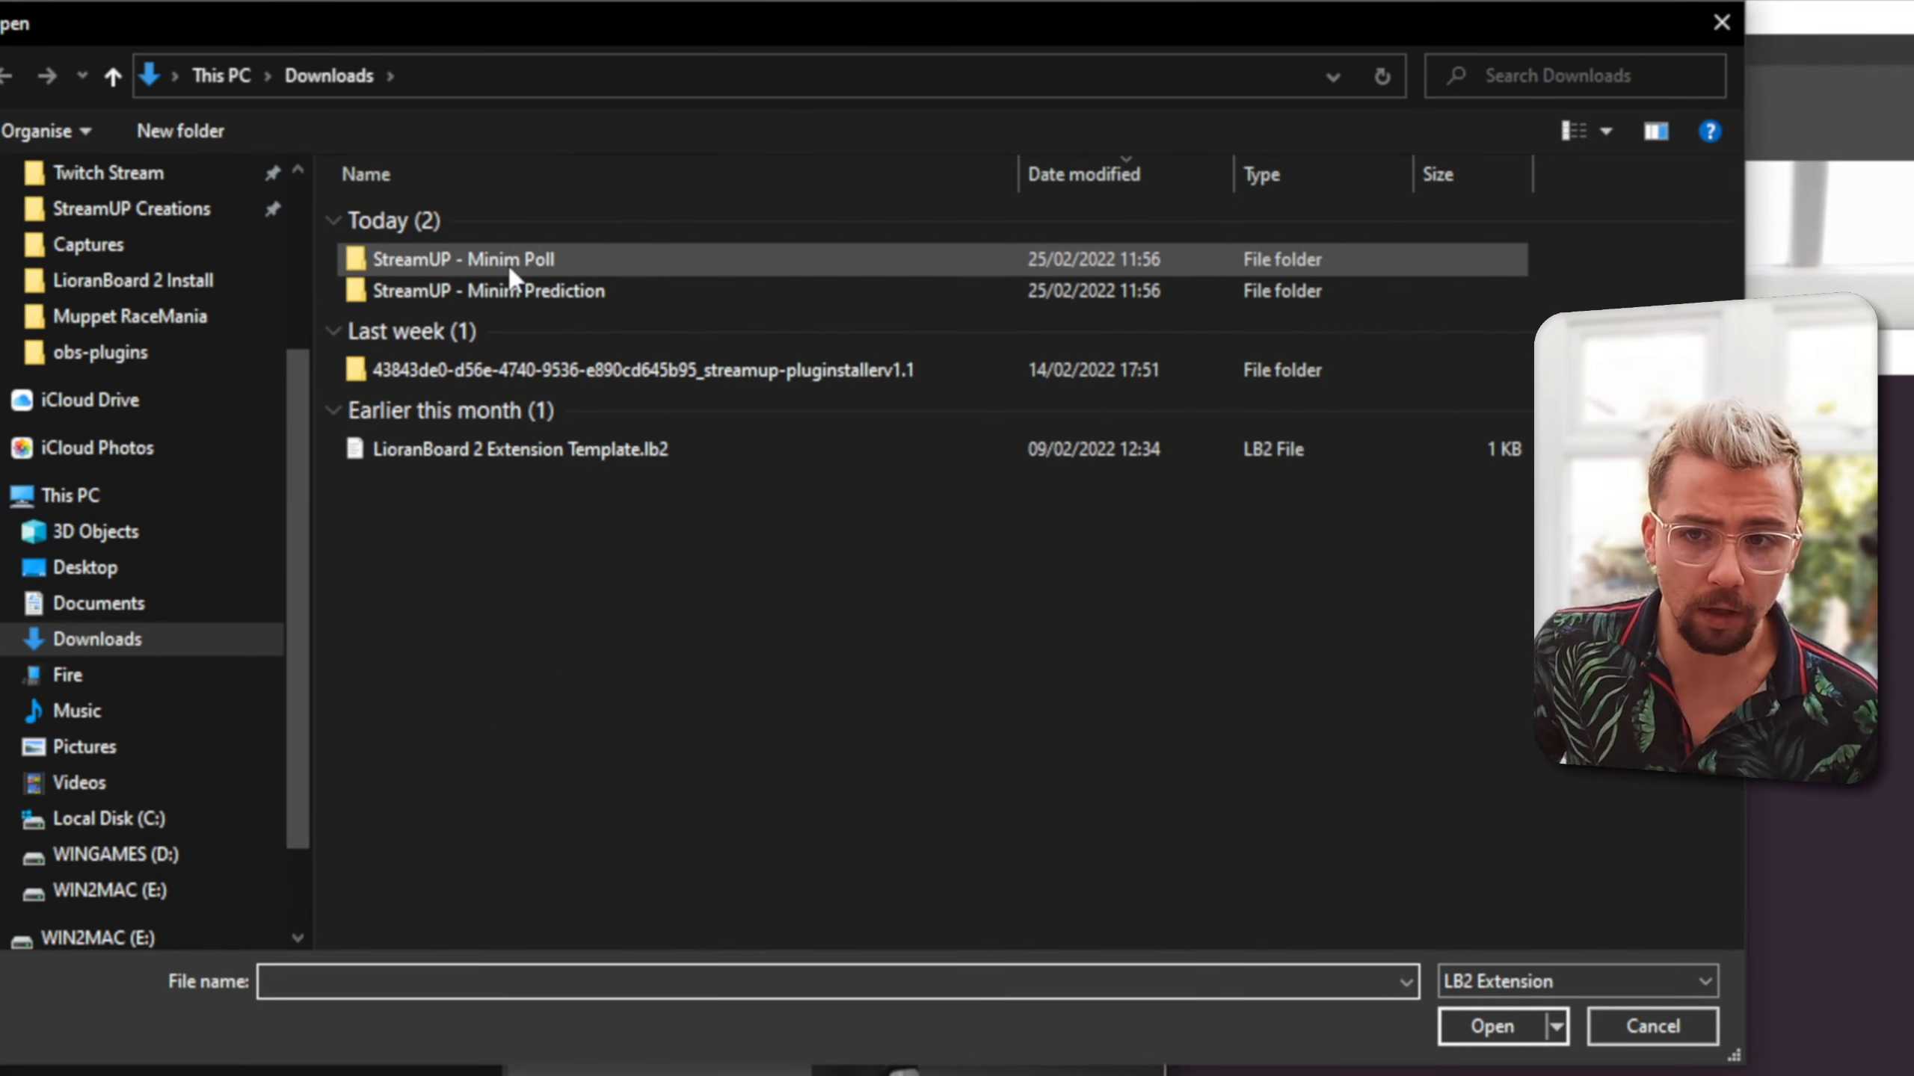
double_click(508, 263)
double_click(537, 218)
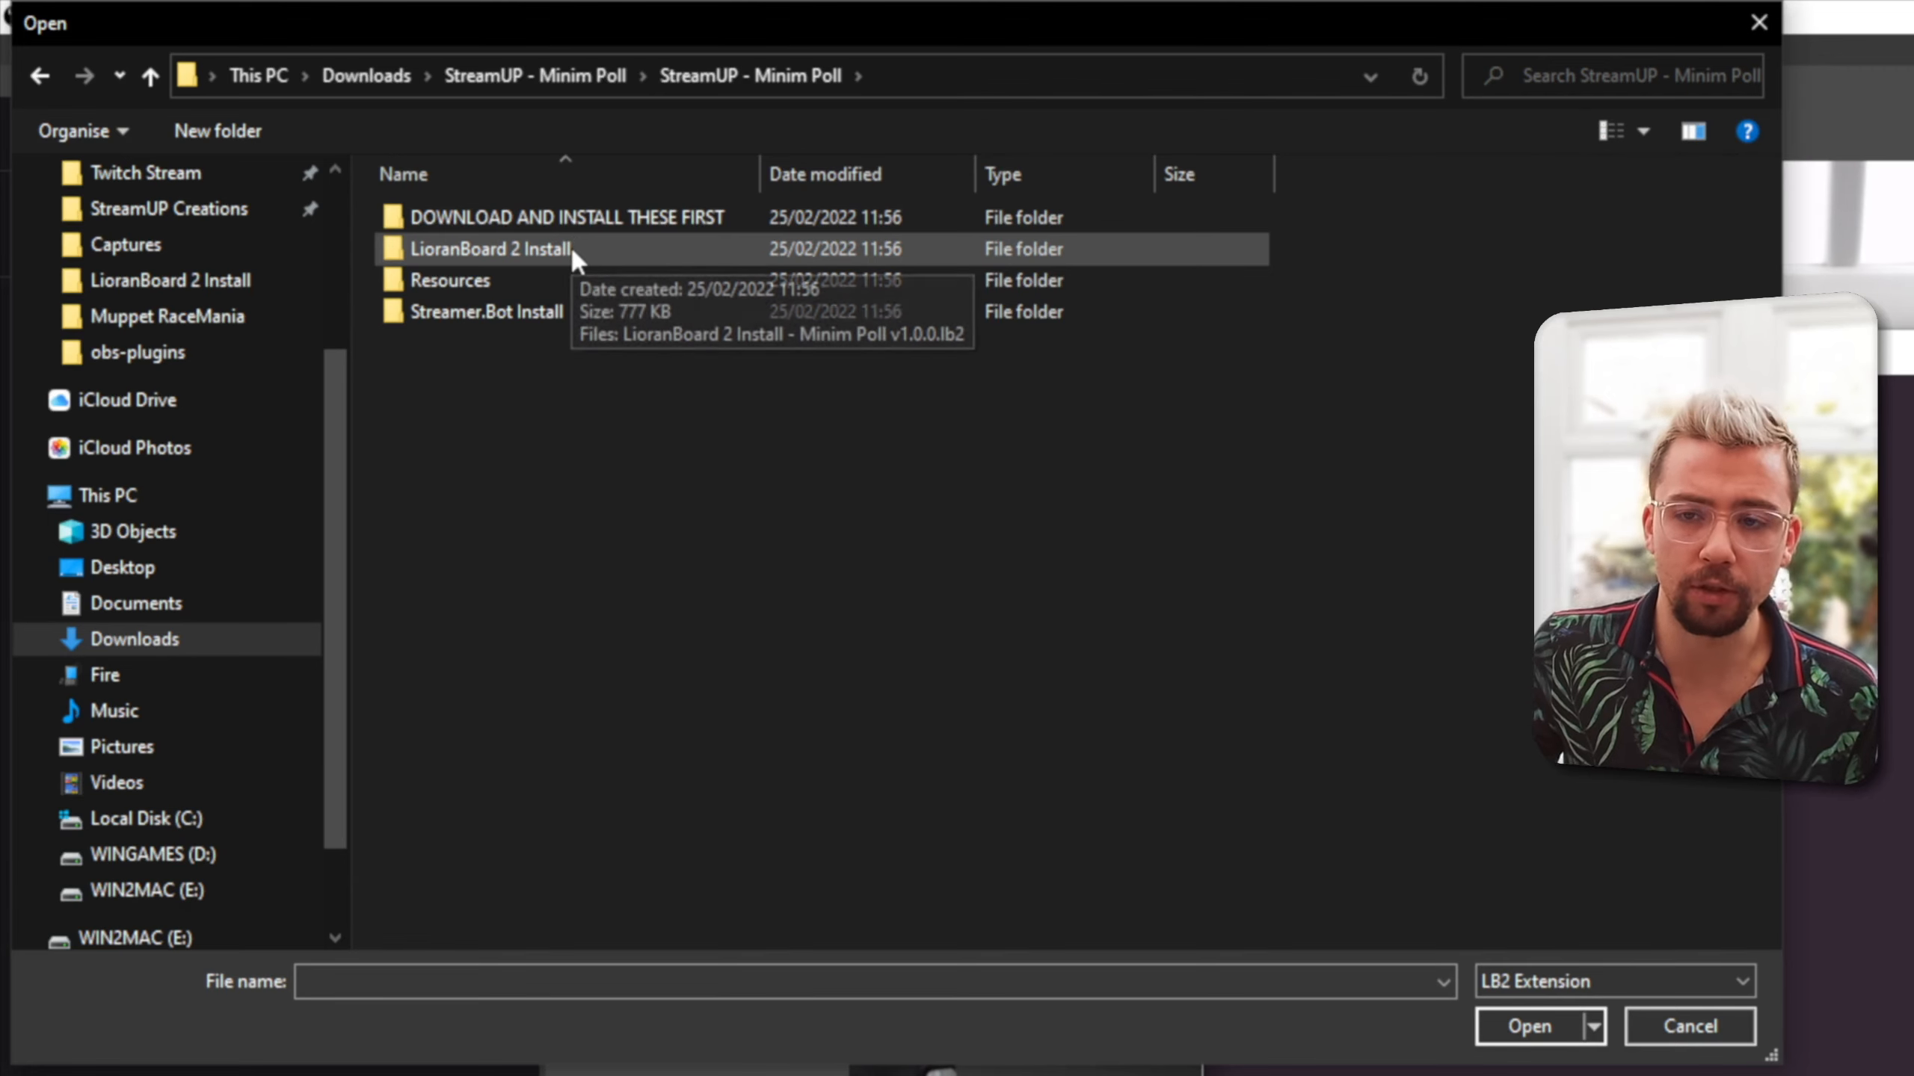
double_click(571, 248)
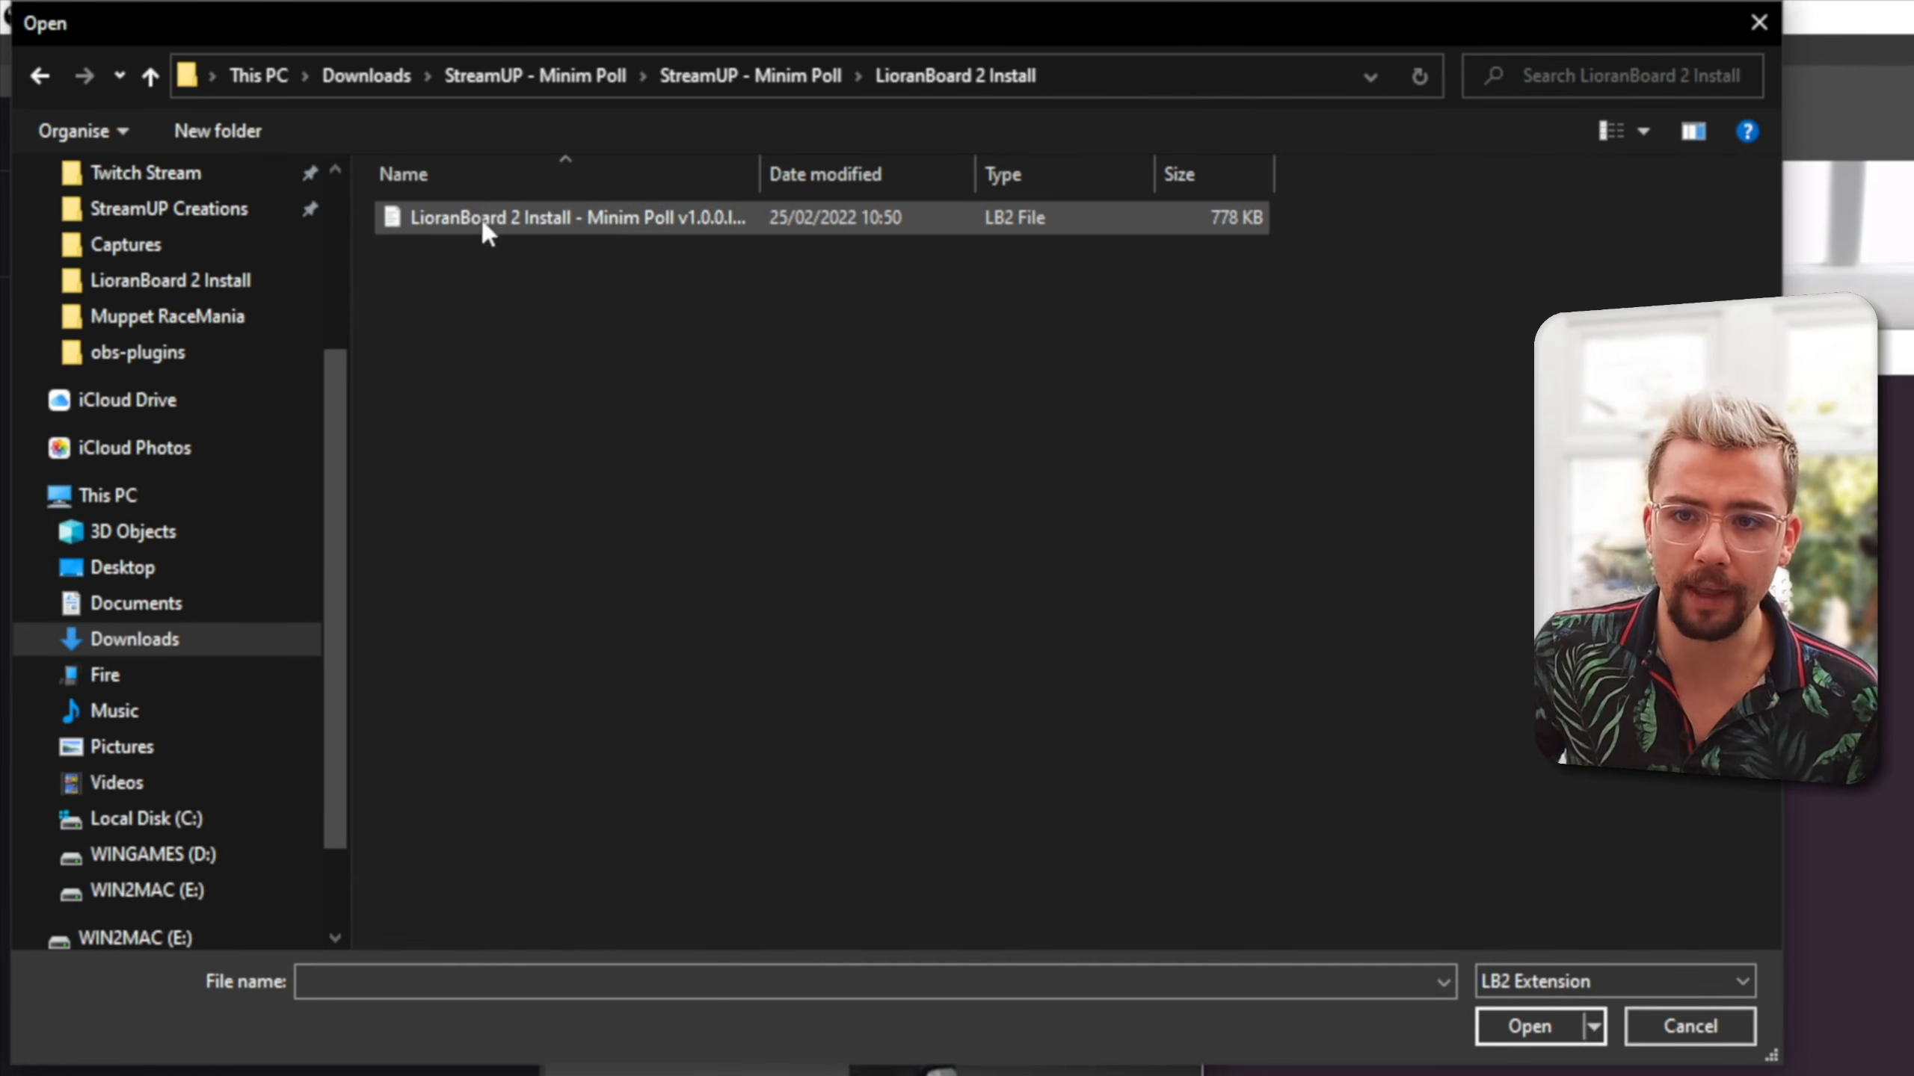
click(633, 218)
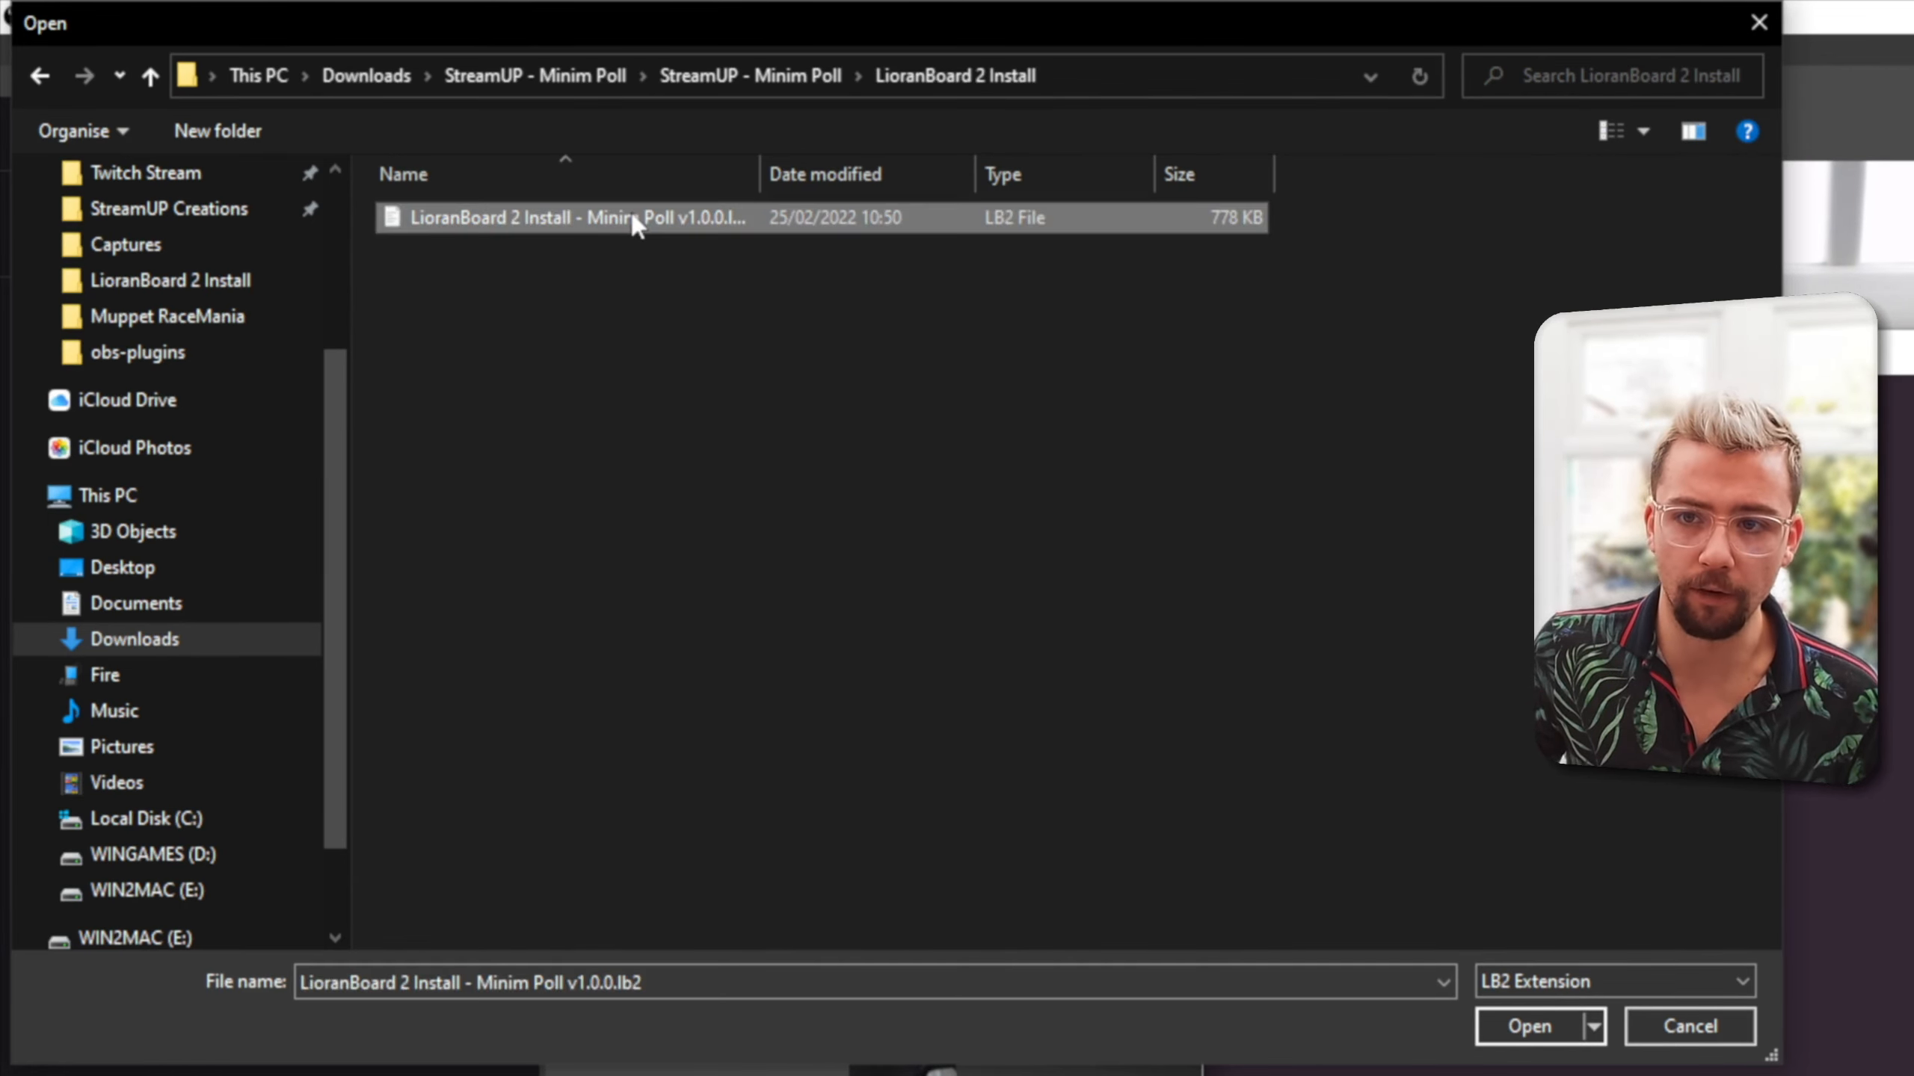
double_click(633, 218)
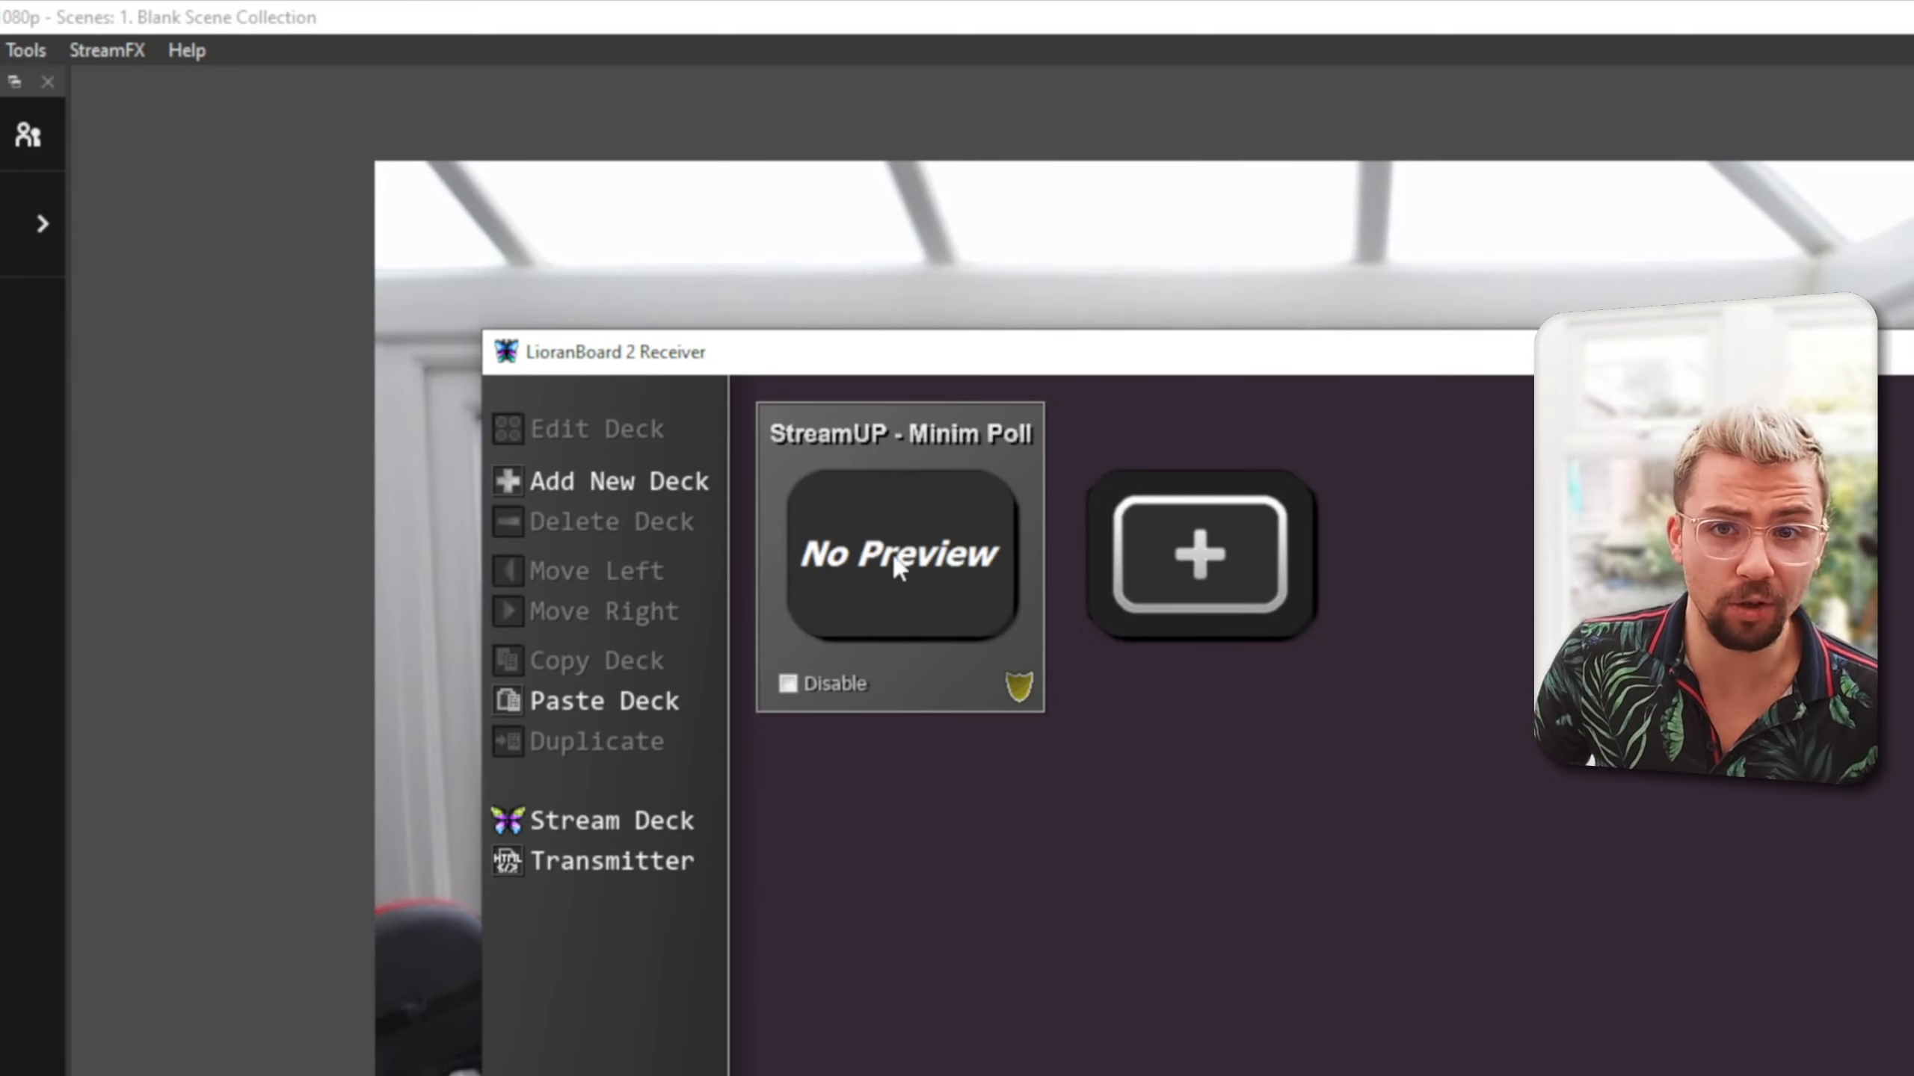
Set the pollEndTime value to 5000 in the Settings button of the StreamUP - Minim Poll deck.
double_click(927, 562)
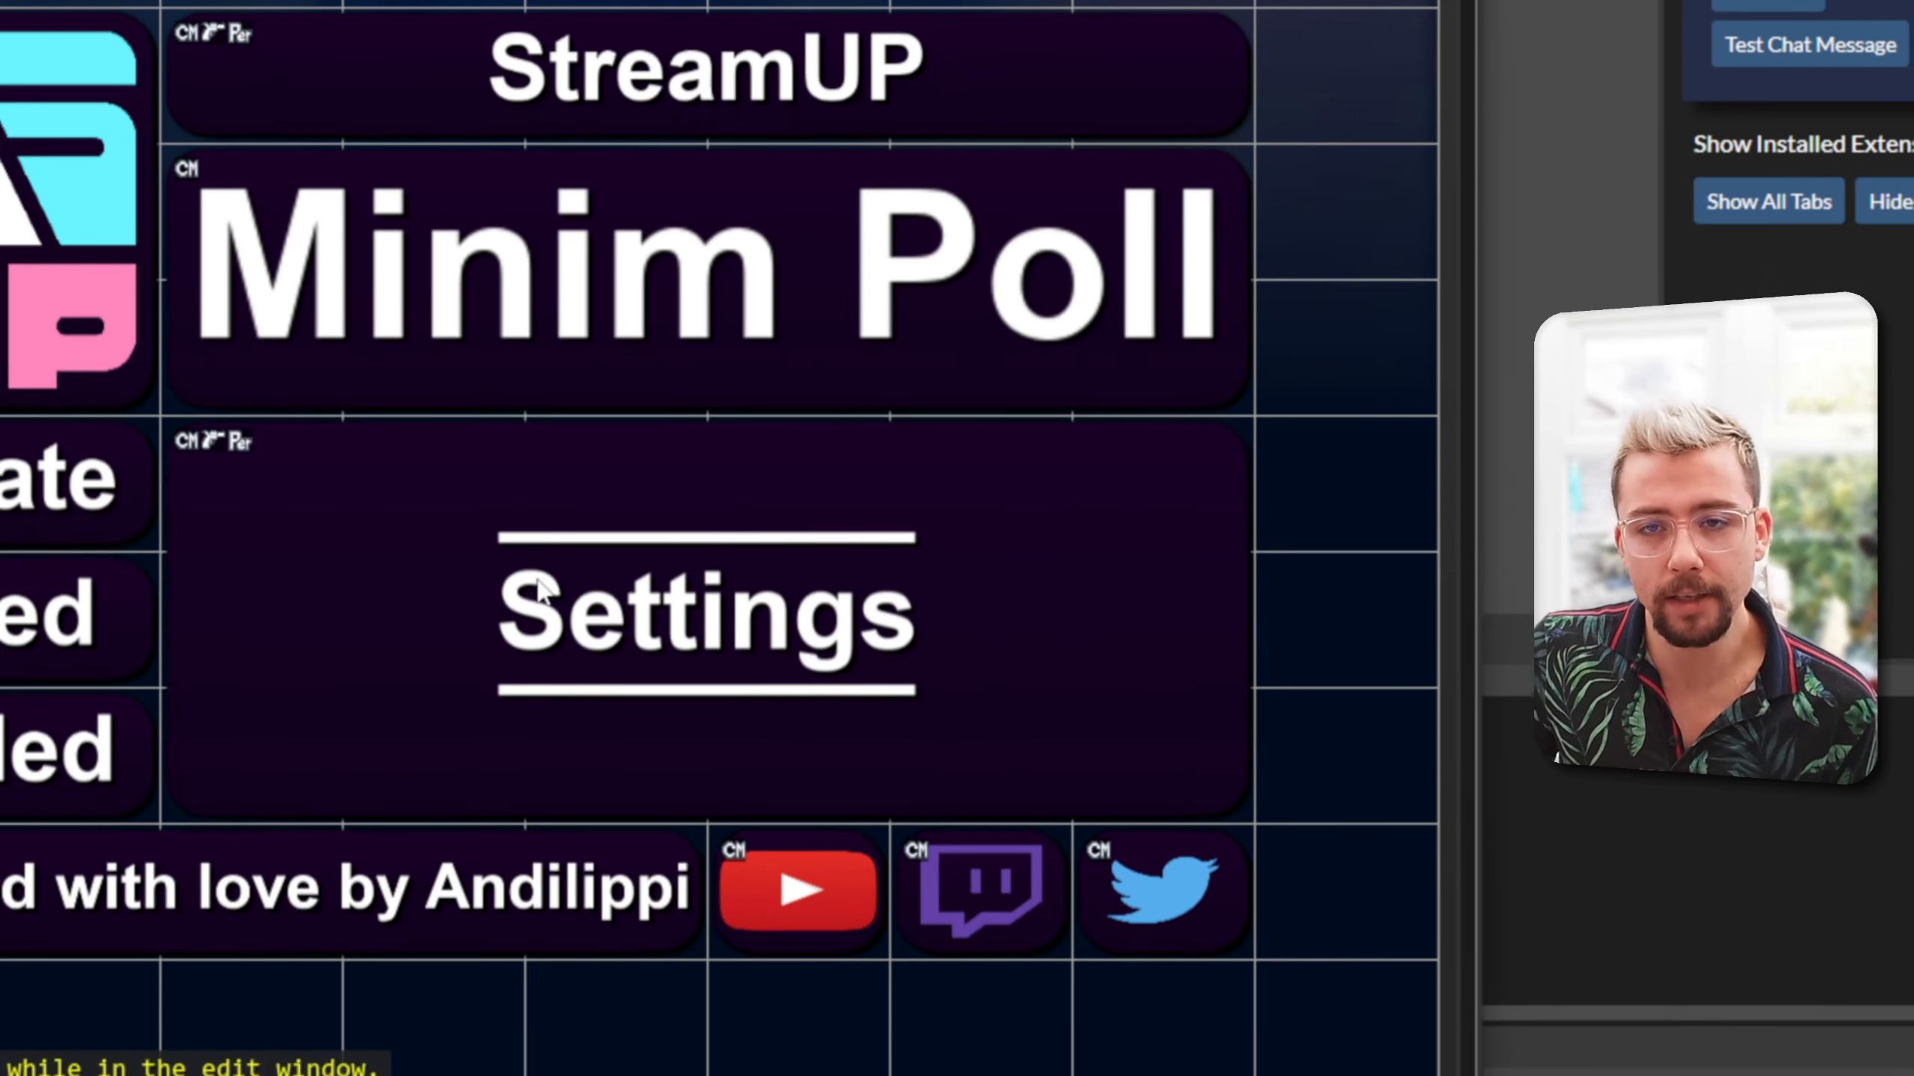
double_click(506, 567)
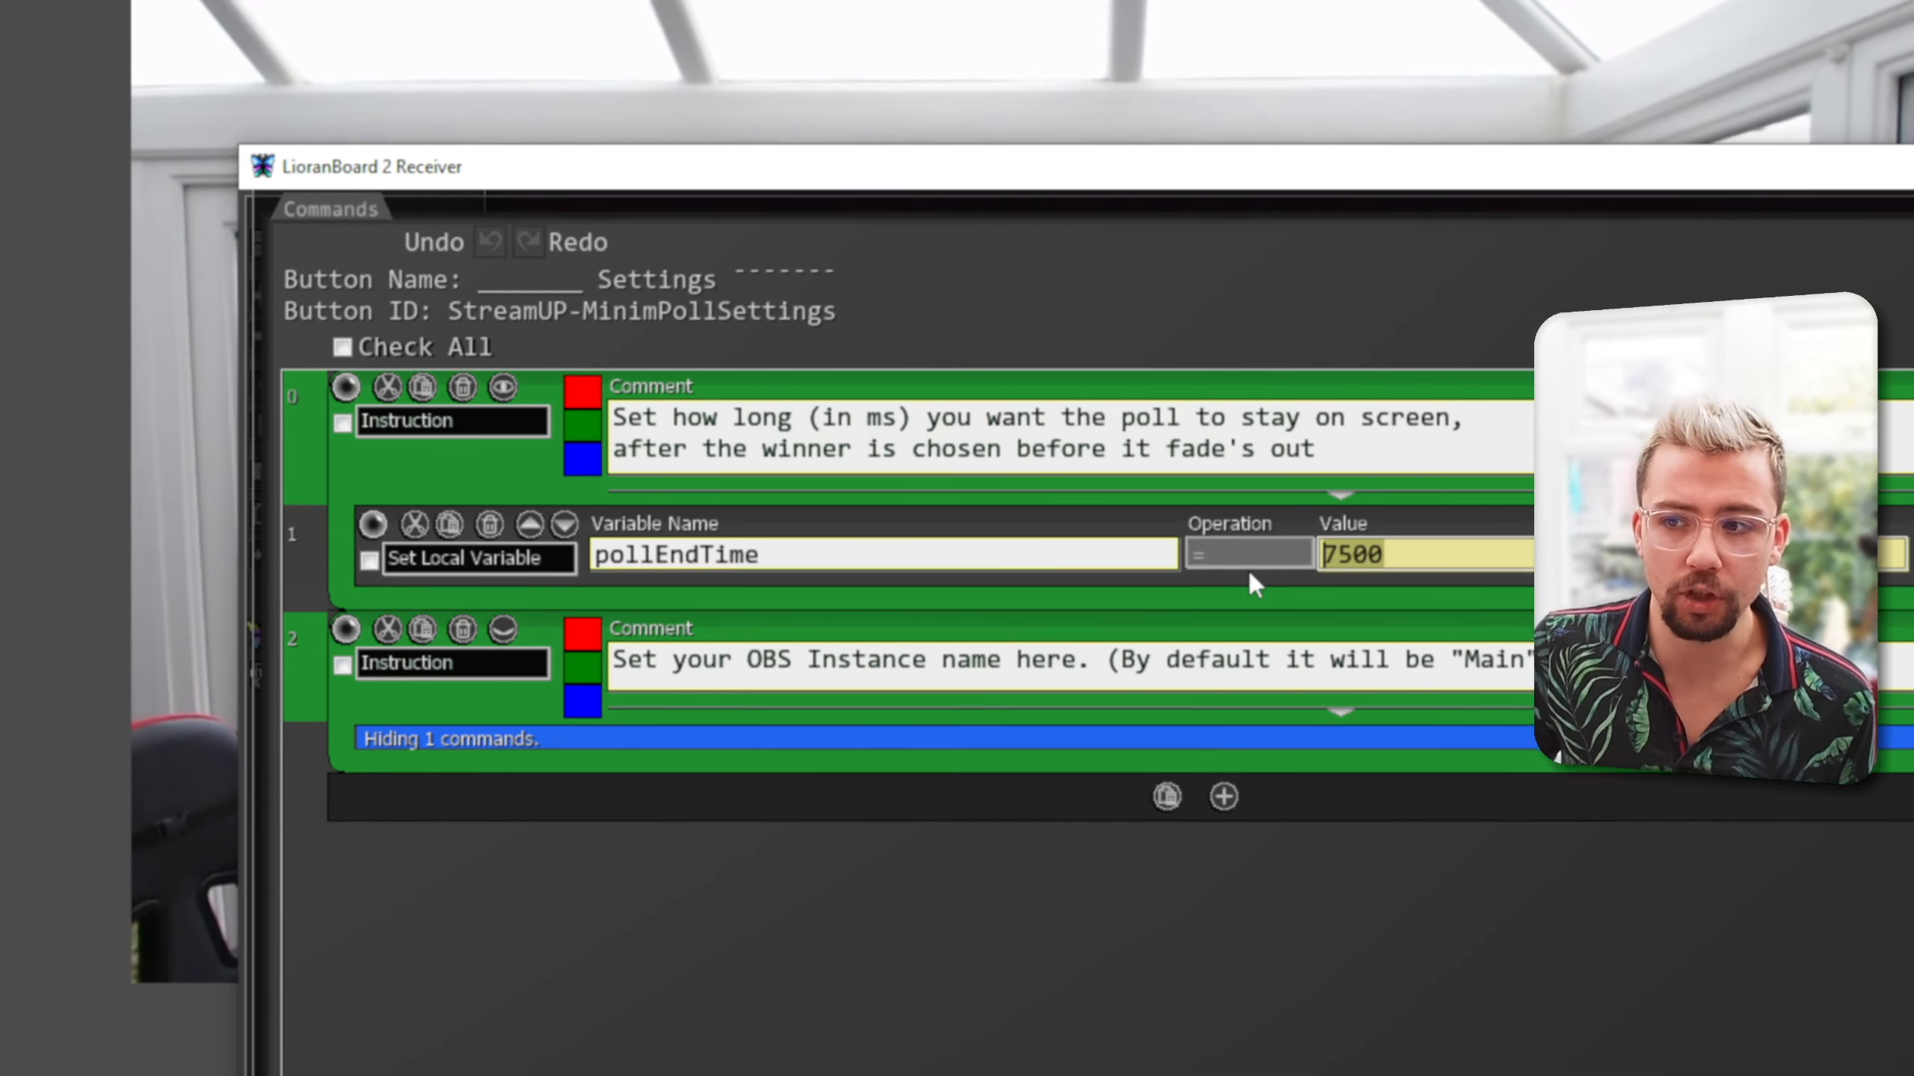
text(5000)
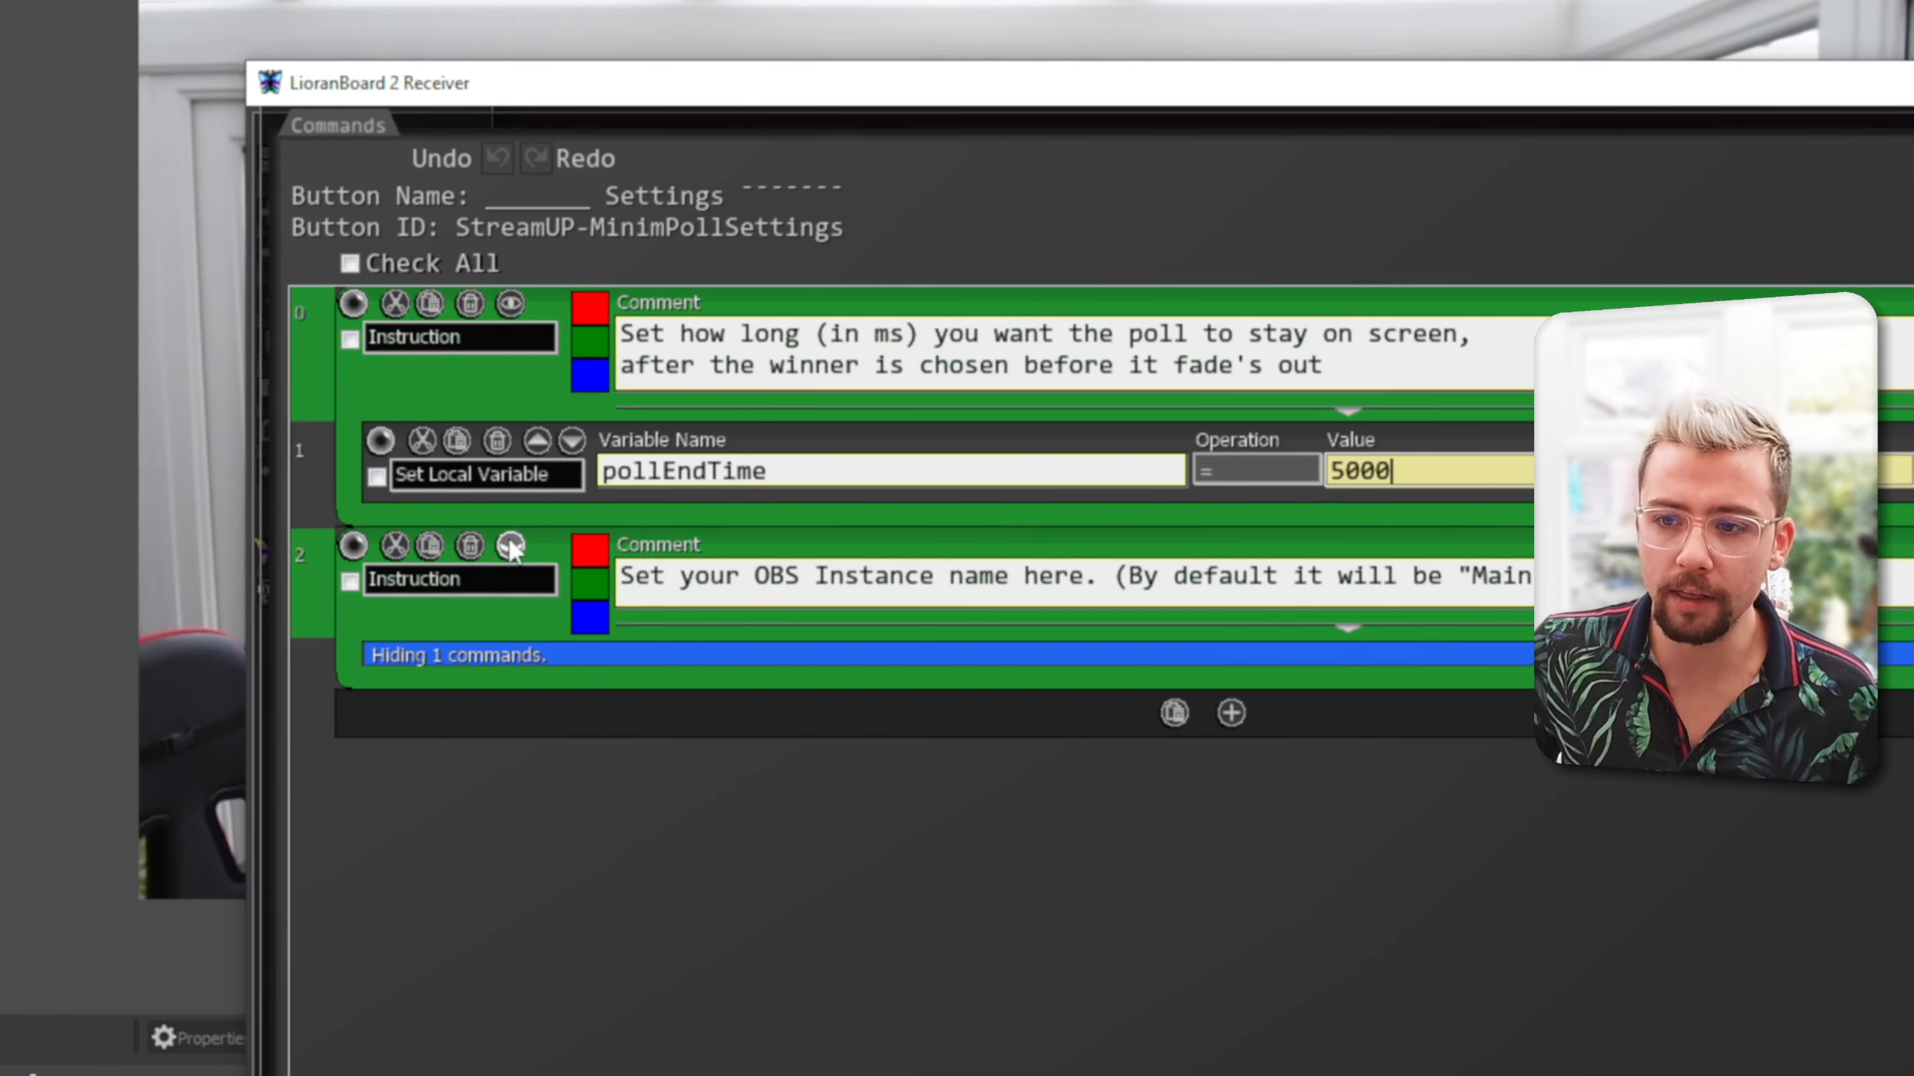
Reveal the hidden OBSInstance command in the Minim Poll settings, and save the button and the deck.
click(836, 736)
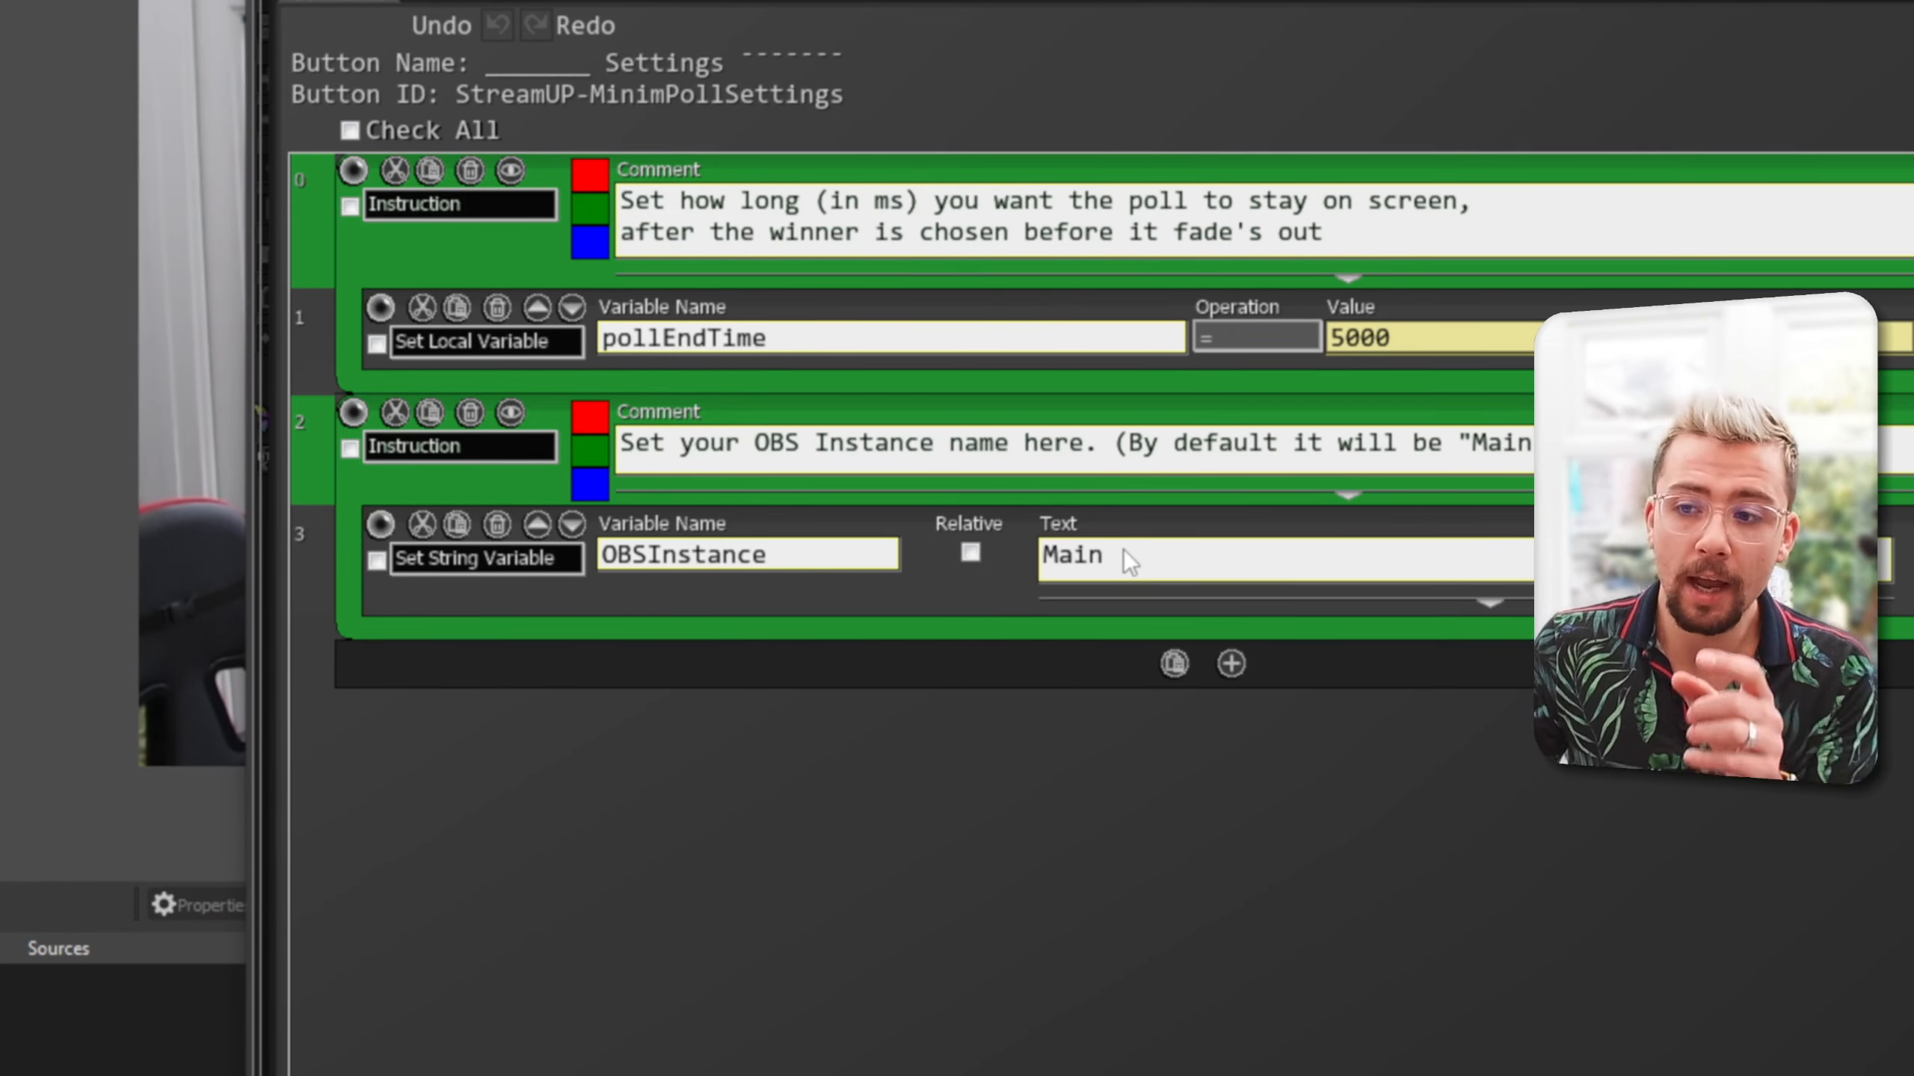
drag(1123, 556, 1064, 565)
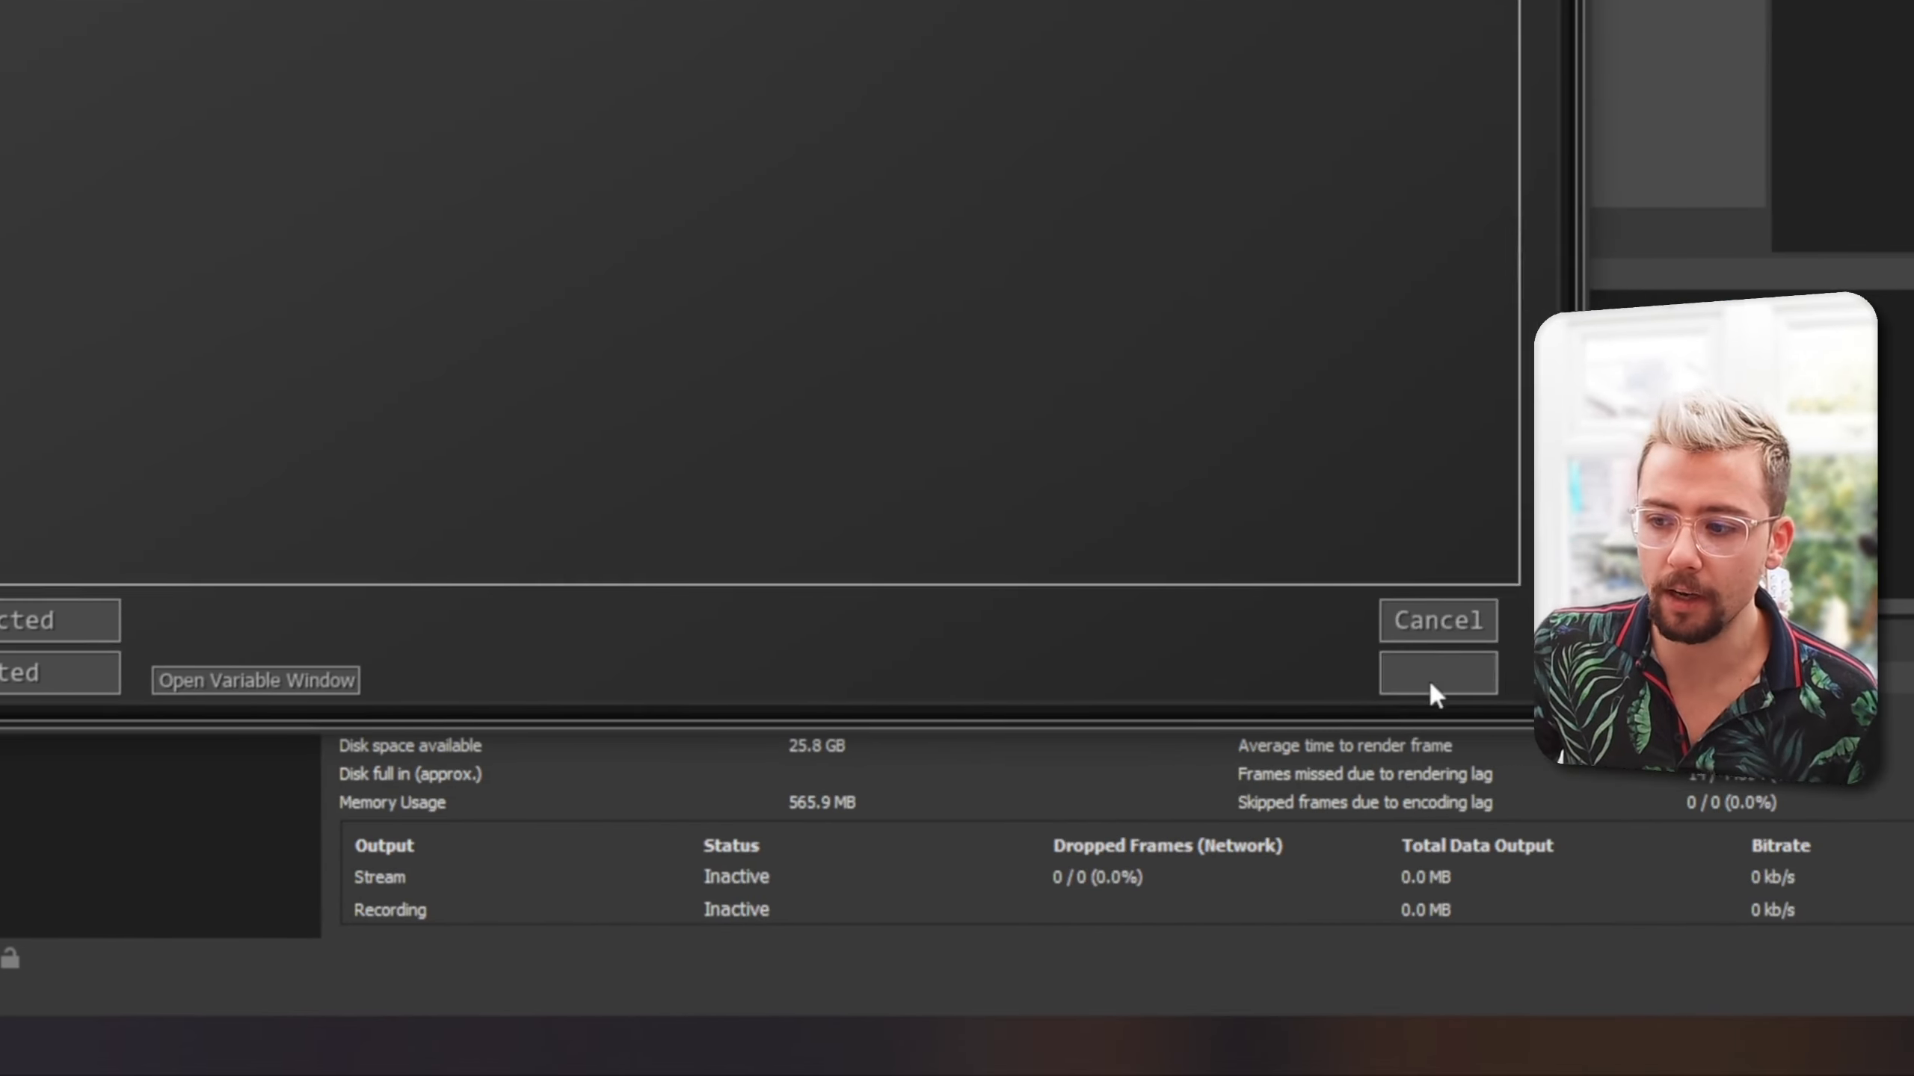
click(1430, 679)
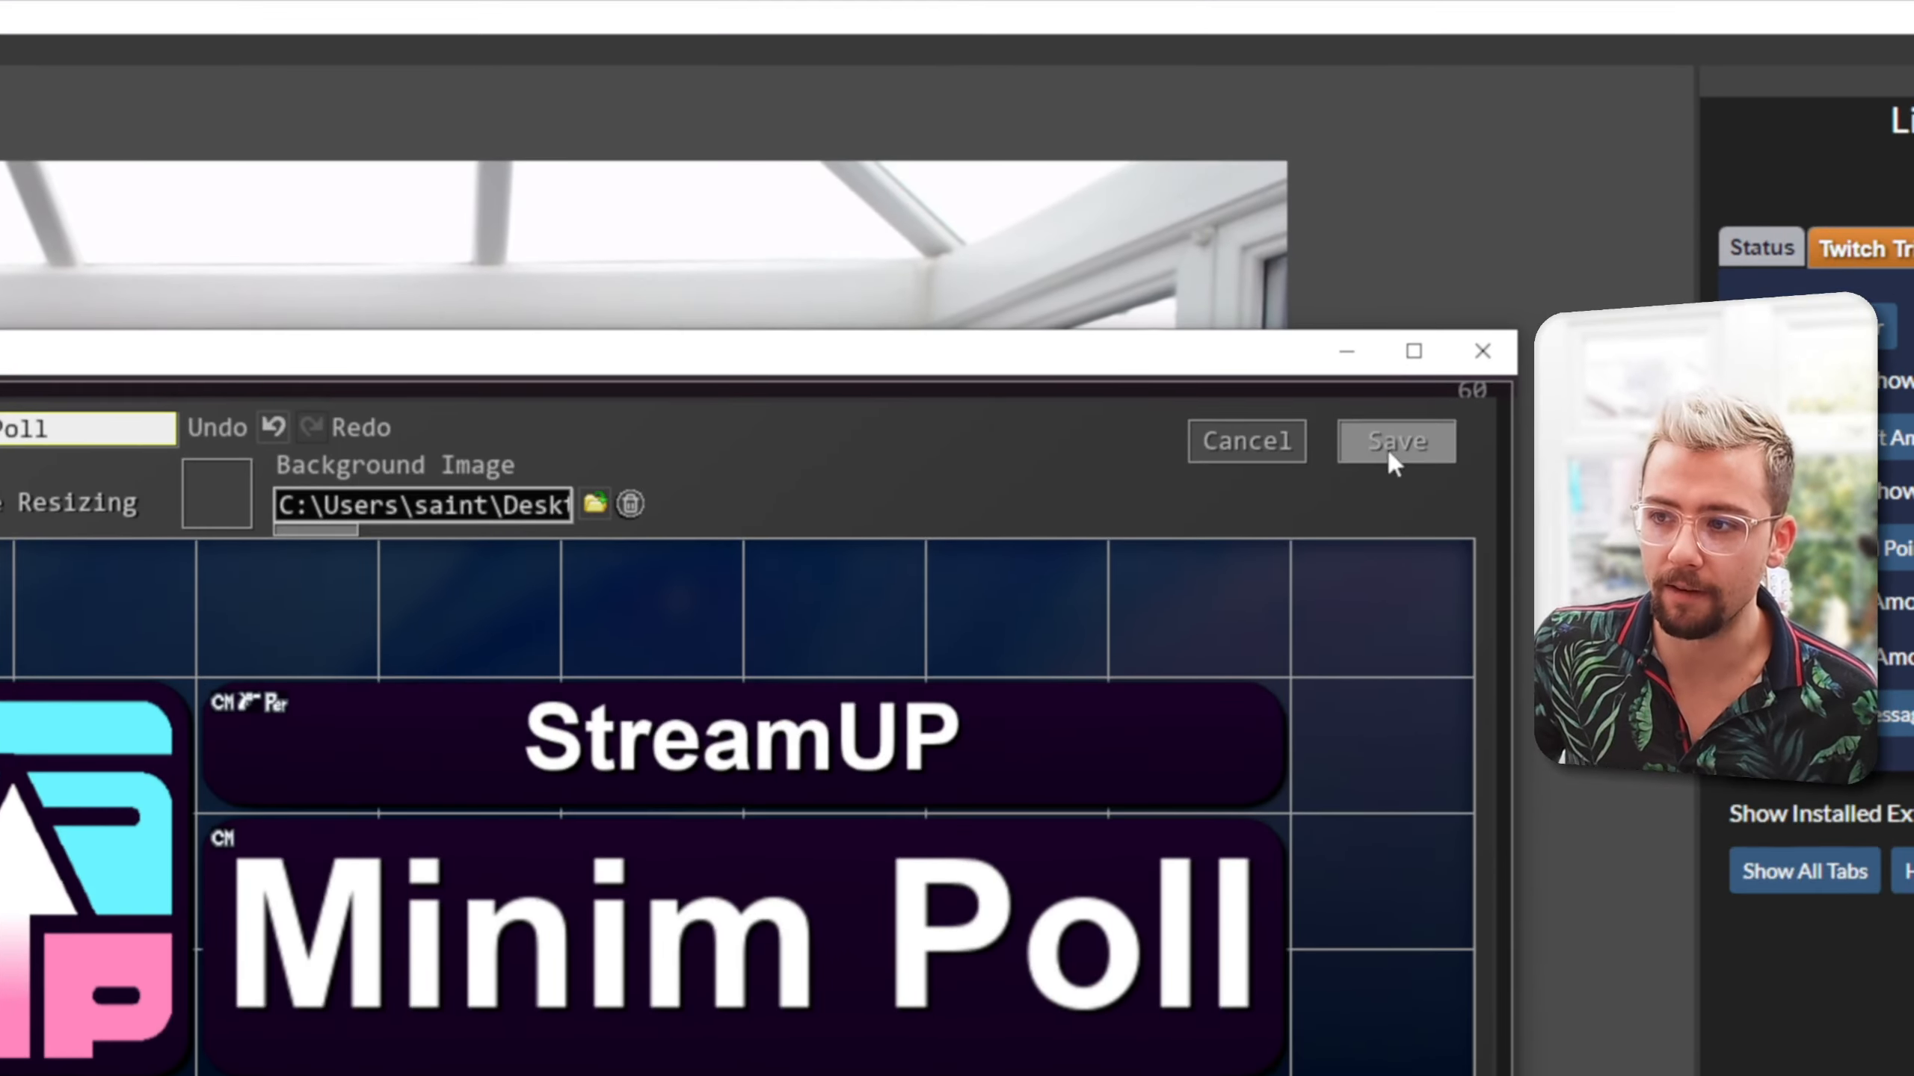
click(1395, 442)
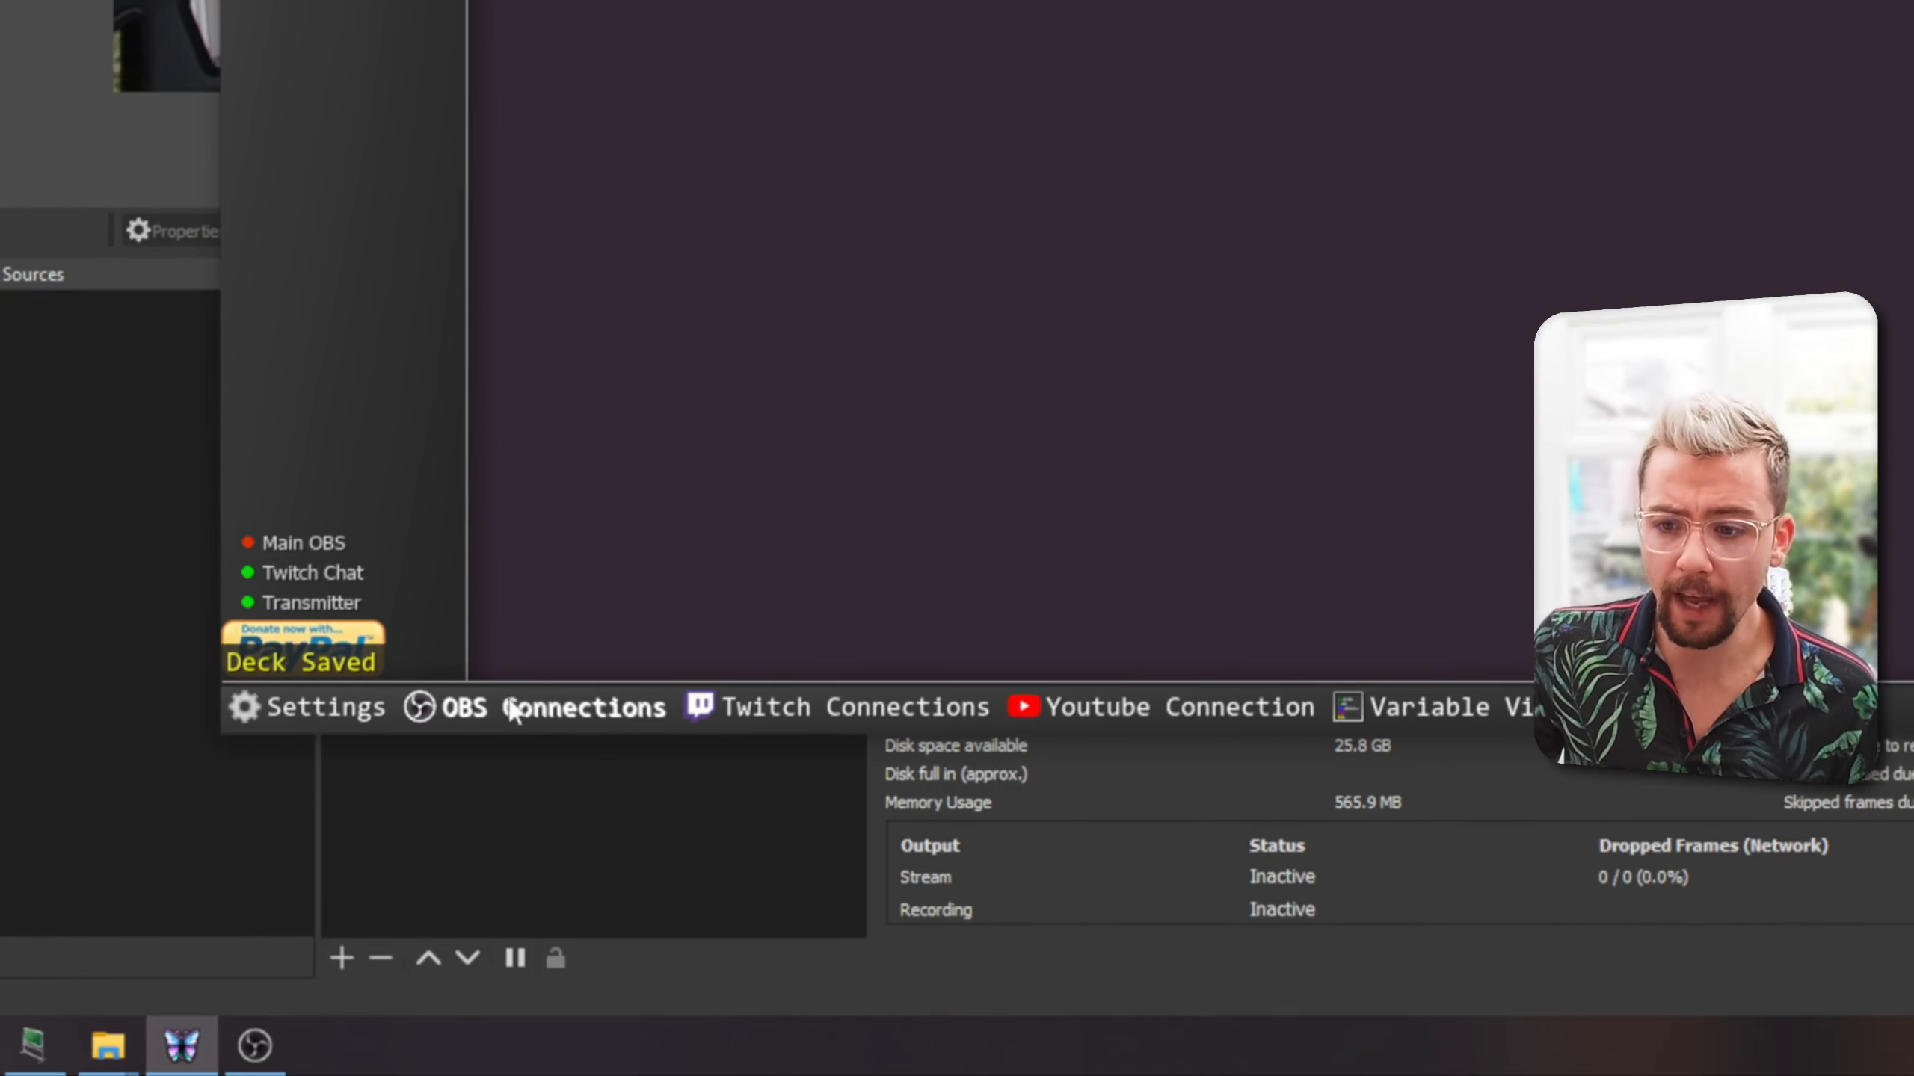
Check the OBS connections, set the OBSInstance text in the Minim Poll settings to supobs, and close the deck editor.
click(507, 709)
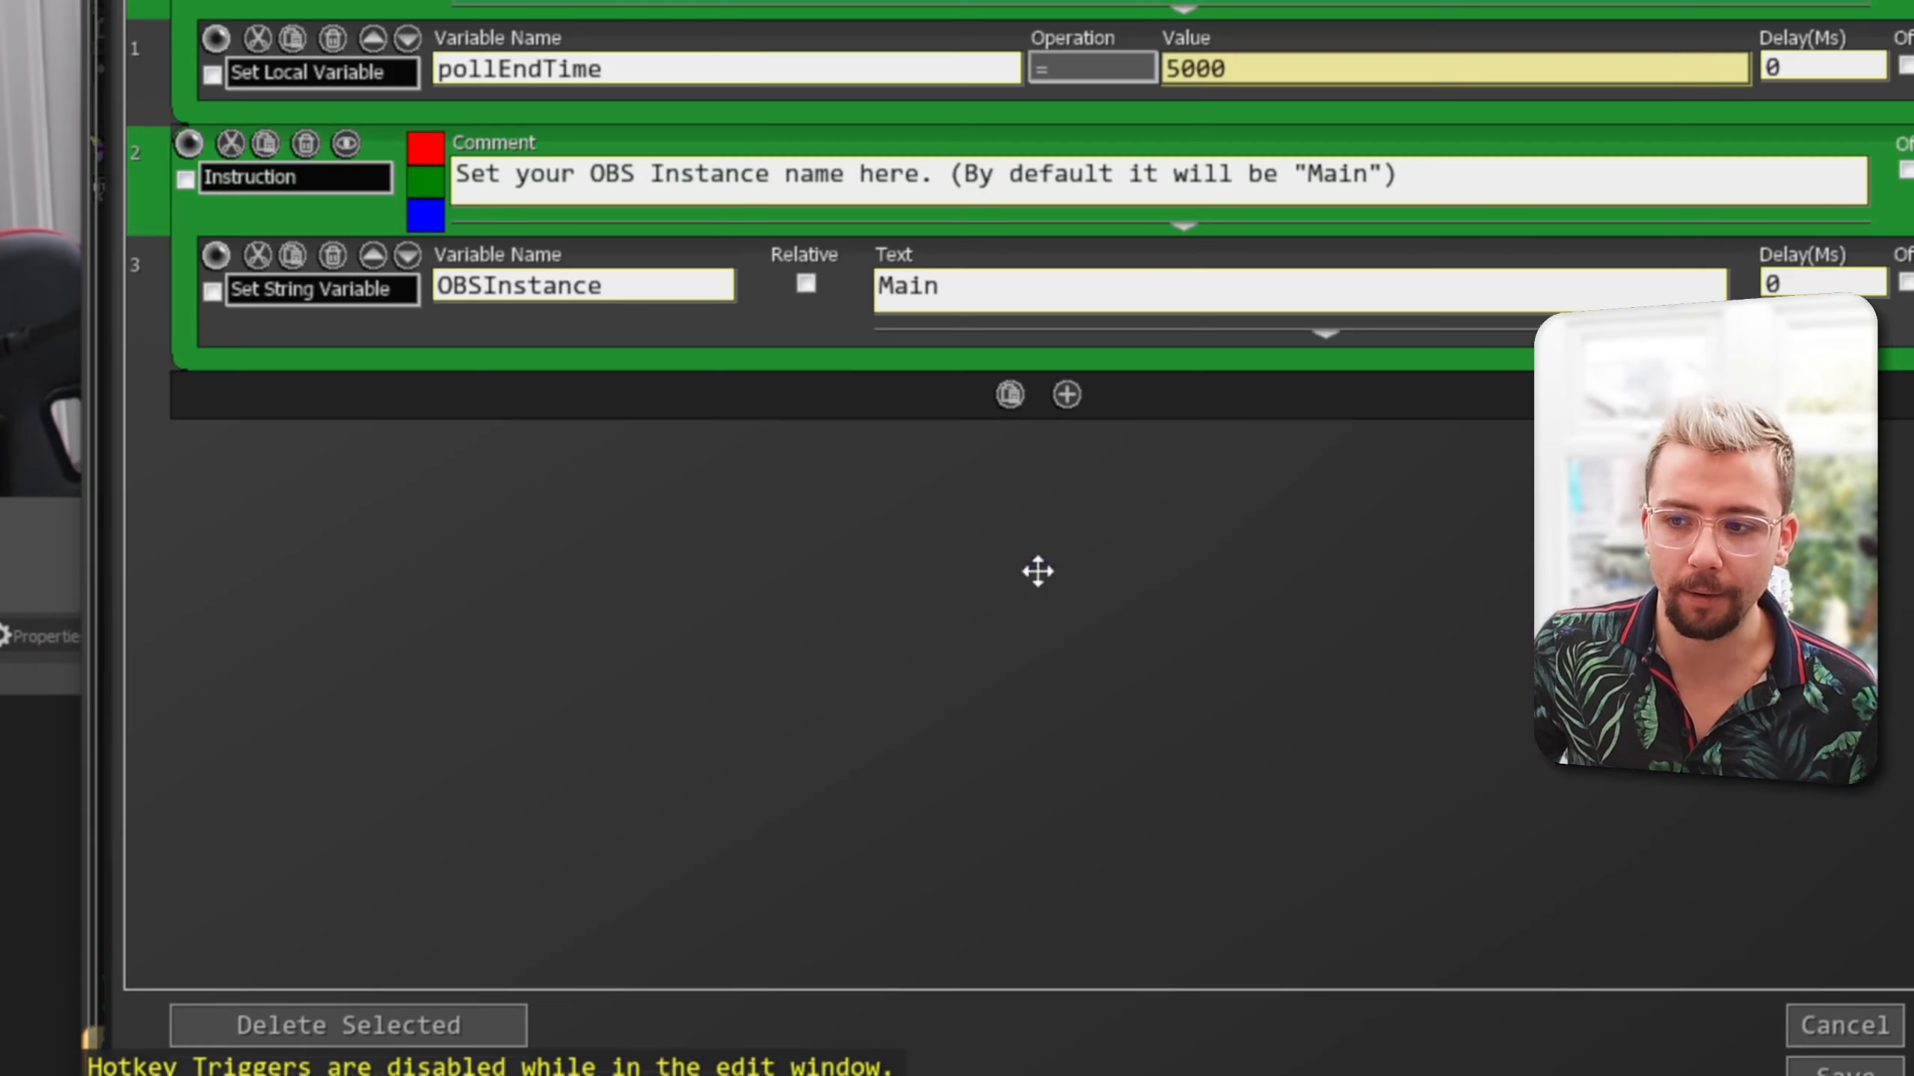
double_click(907, 286)
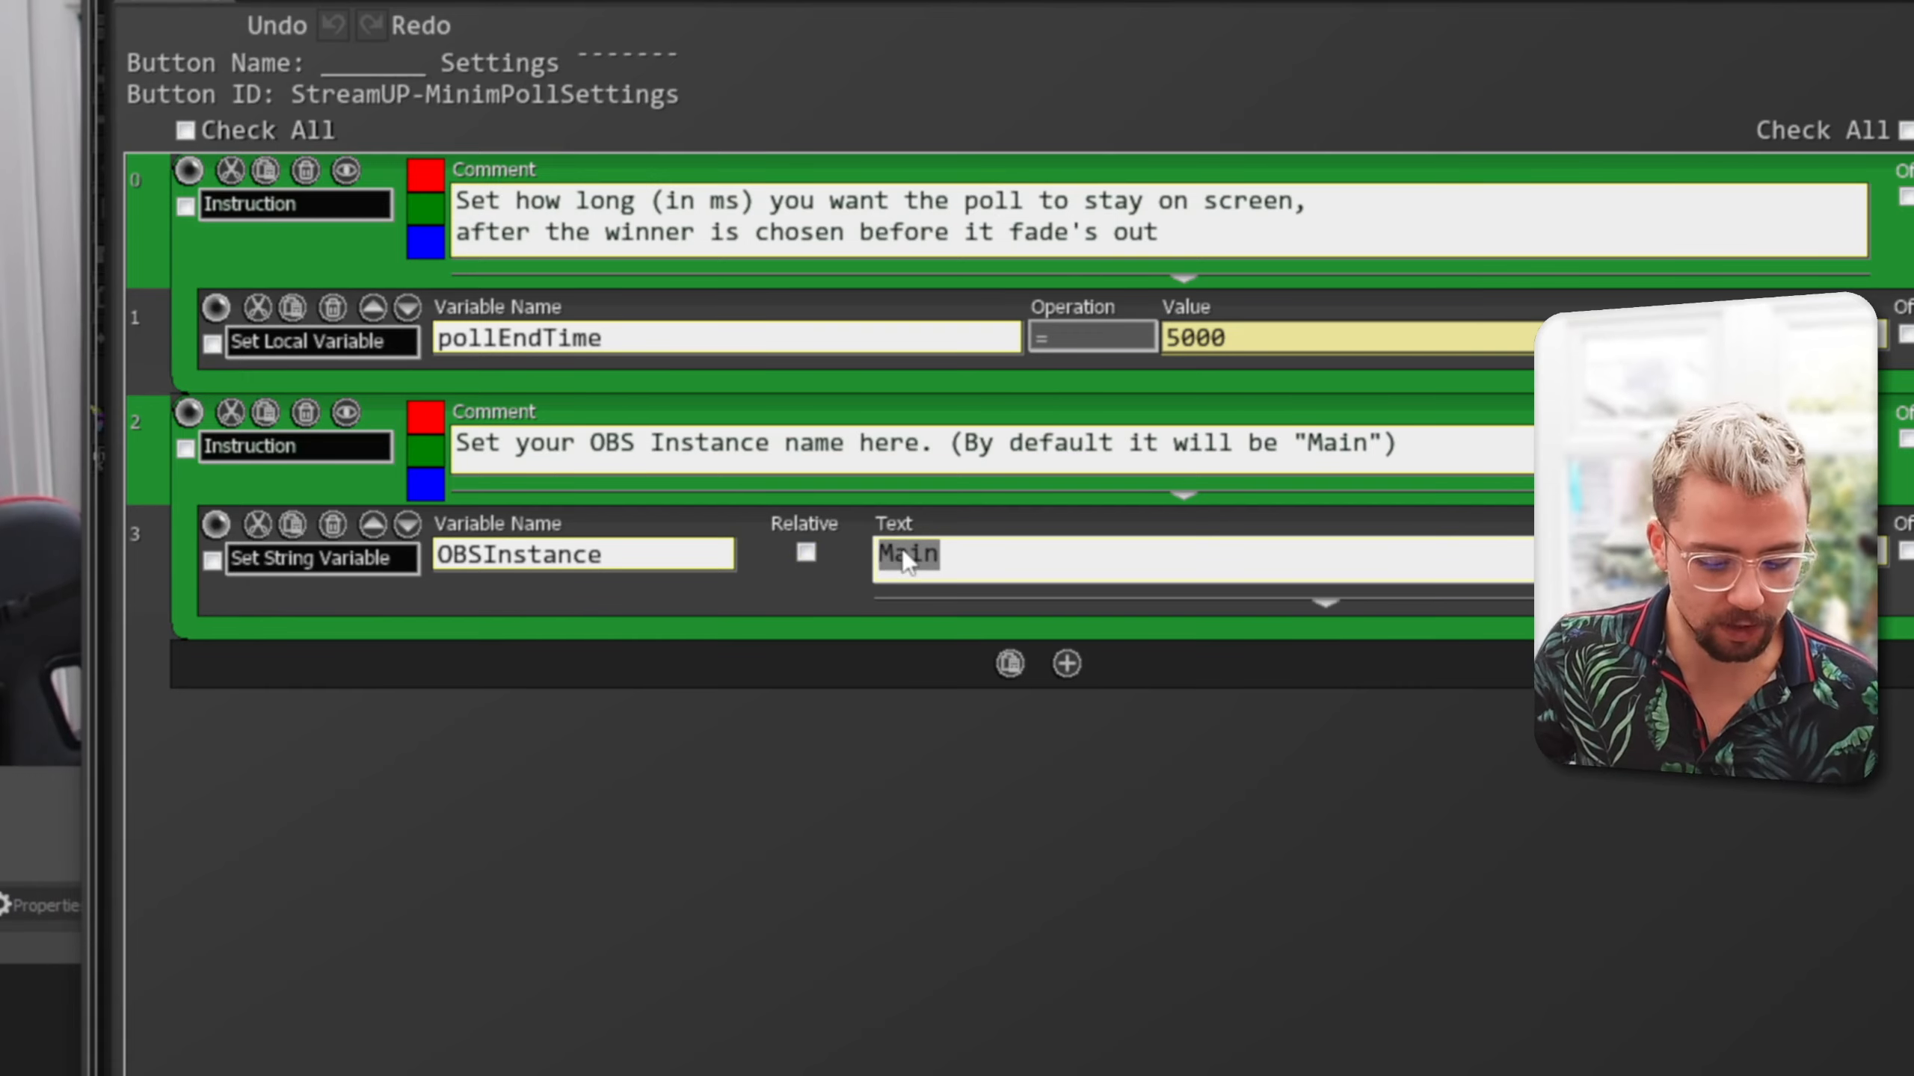
text(supobs)
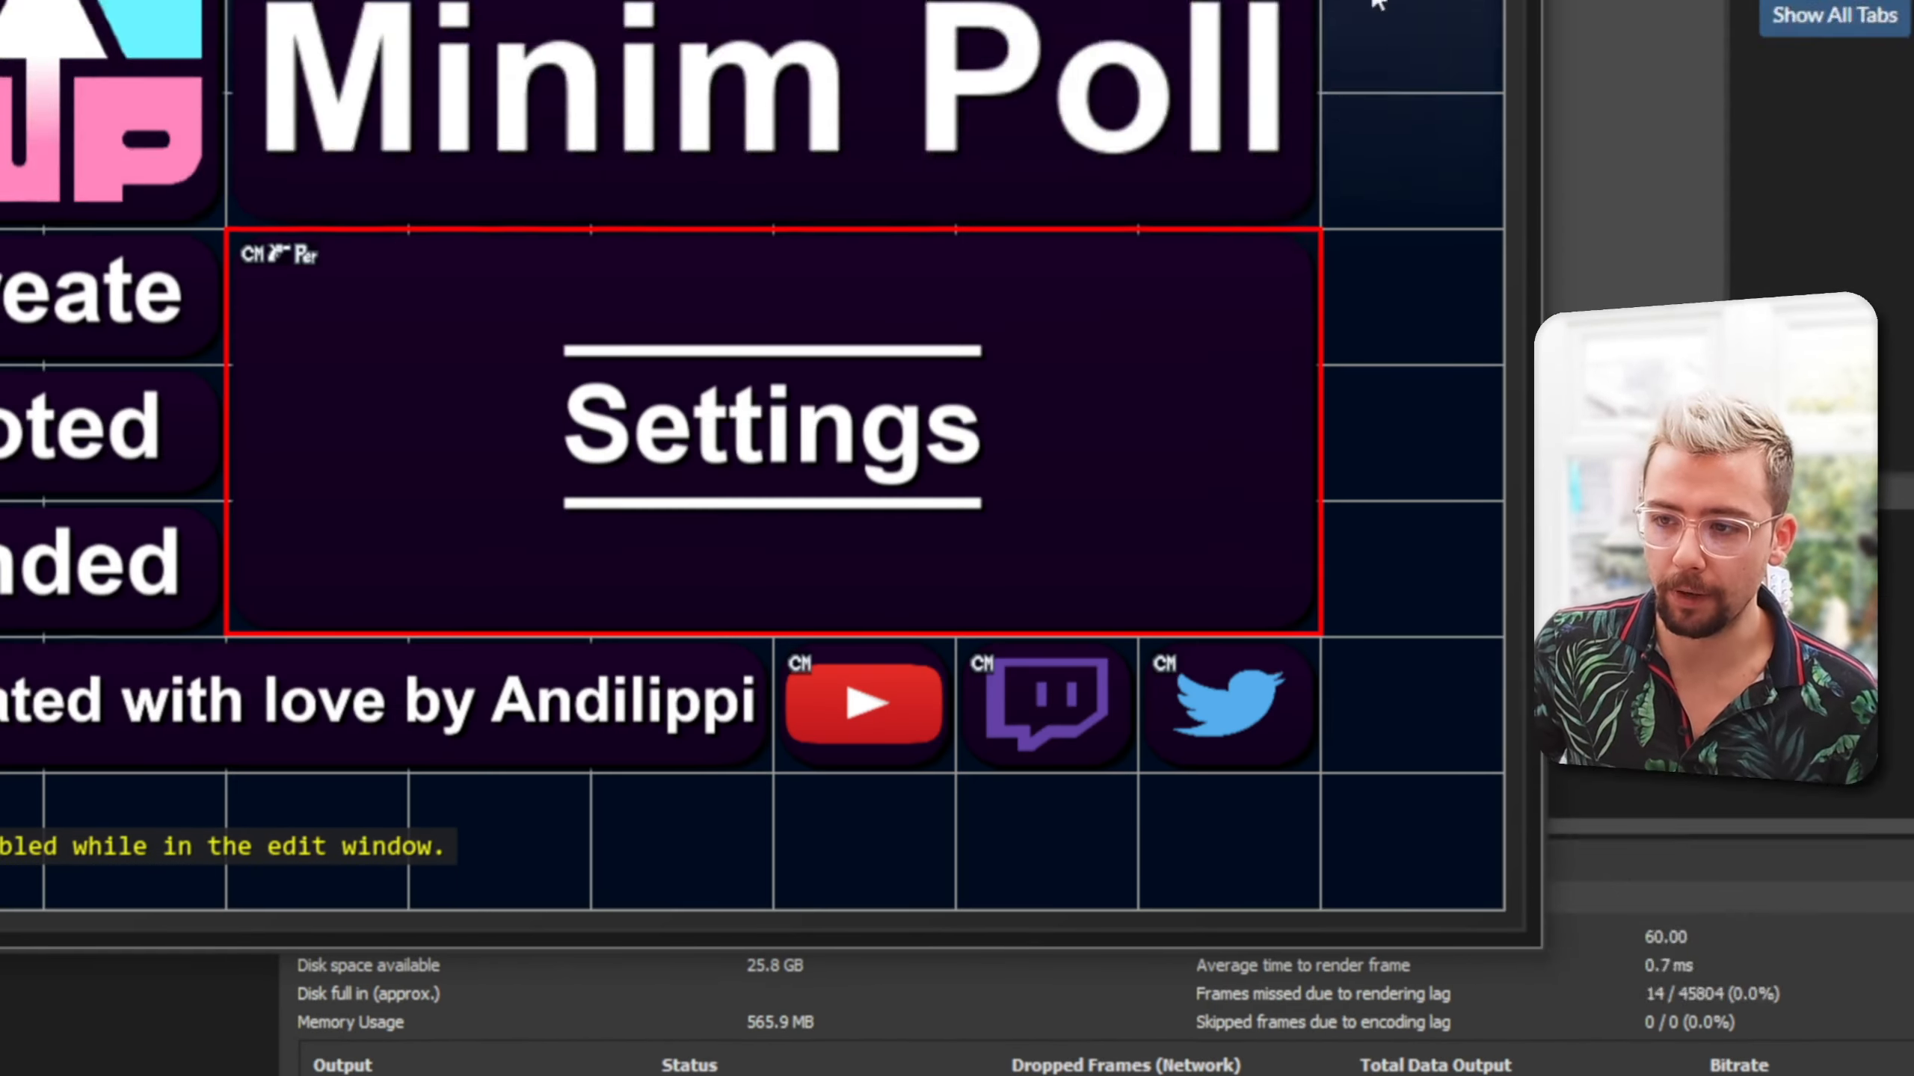
click(1326, 433)
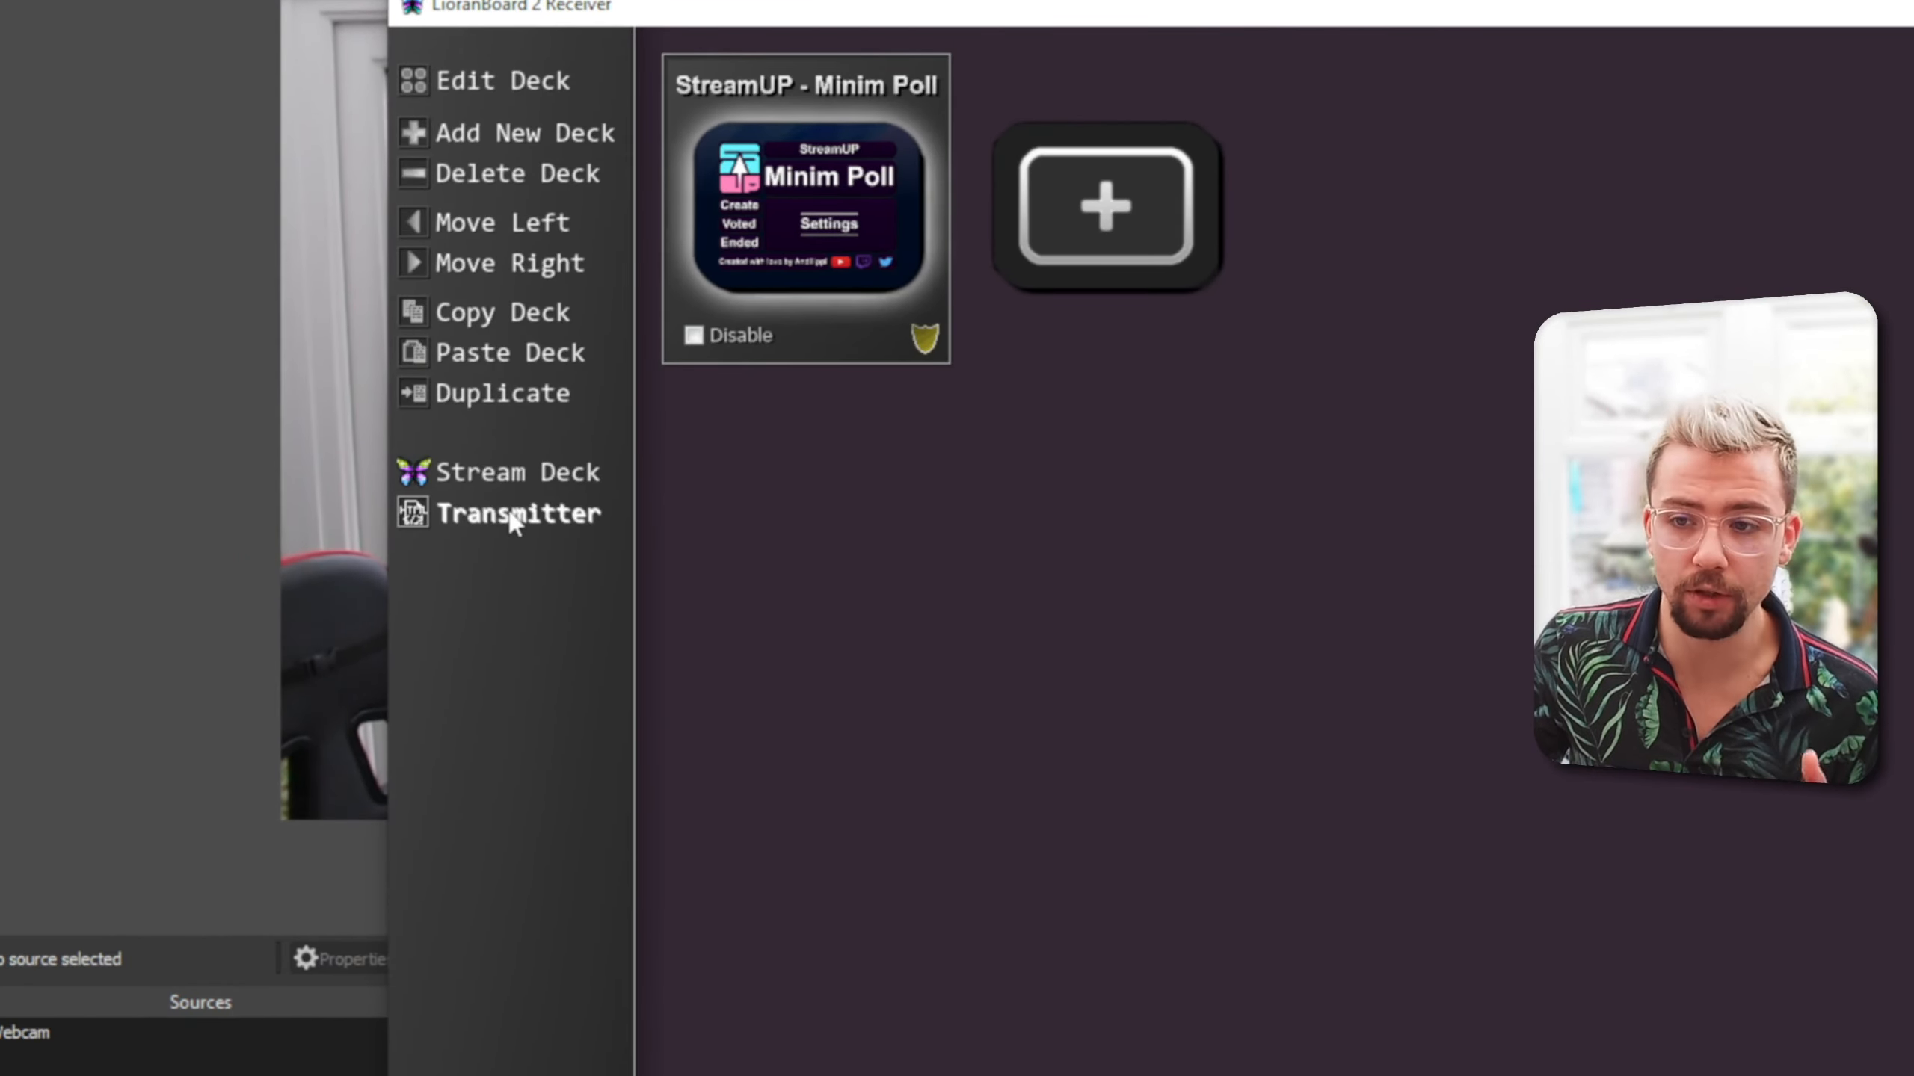
Install the LioranBoard 2 Install - Minim Prediction extension from the nested StreamUP - Minim Prediction folder in Downloads.
click(511, 522)
click(634, 546)
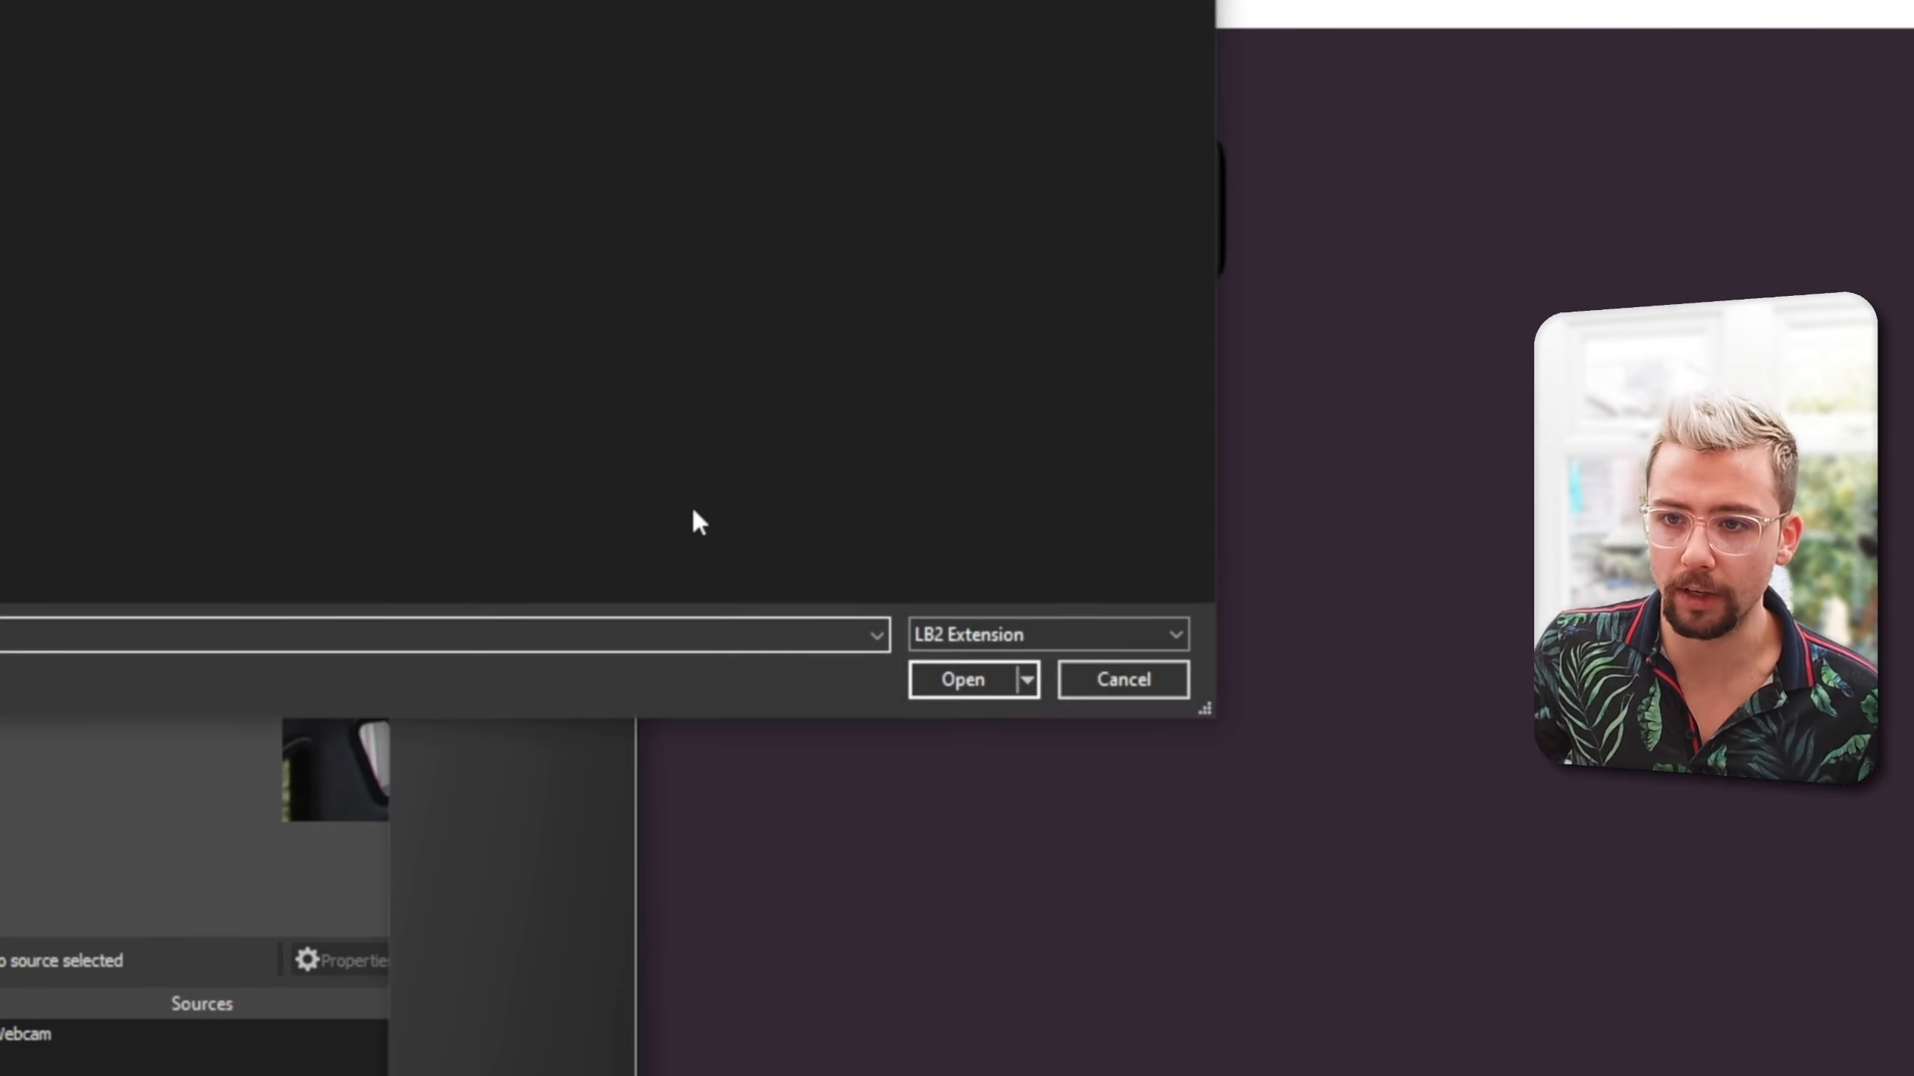
click(493, 67)
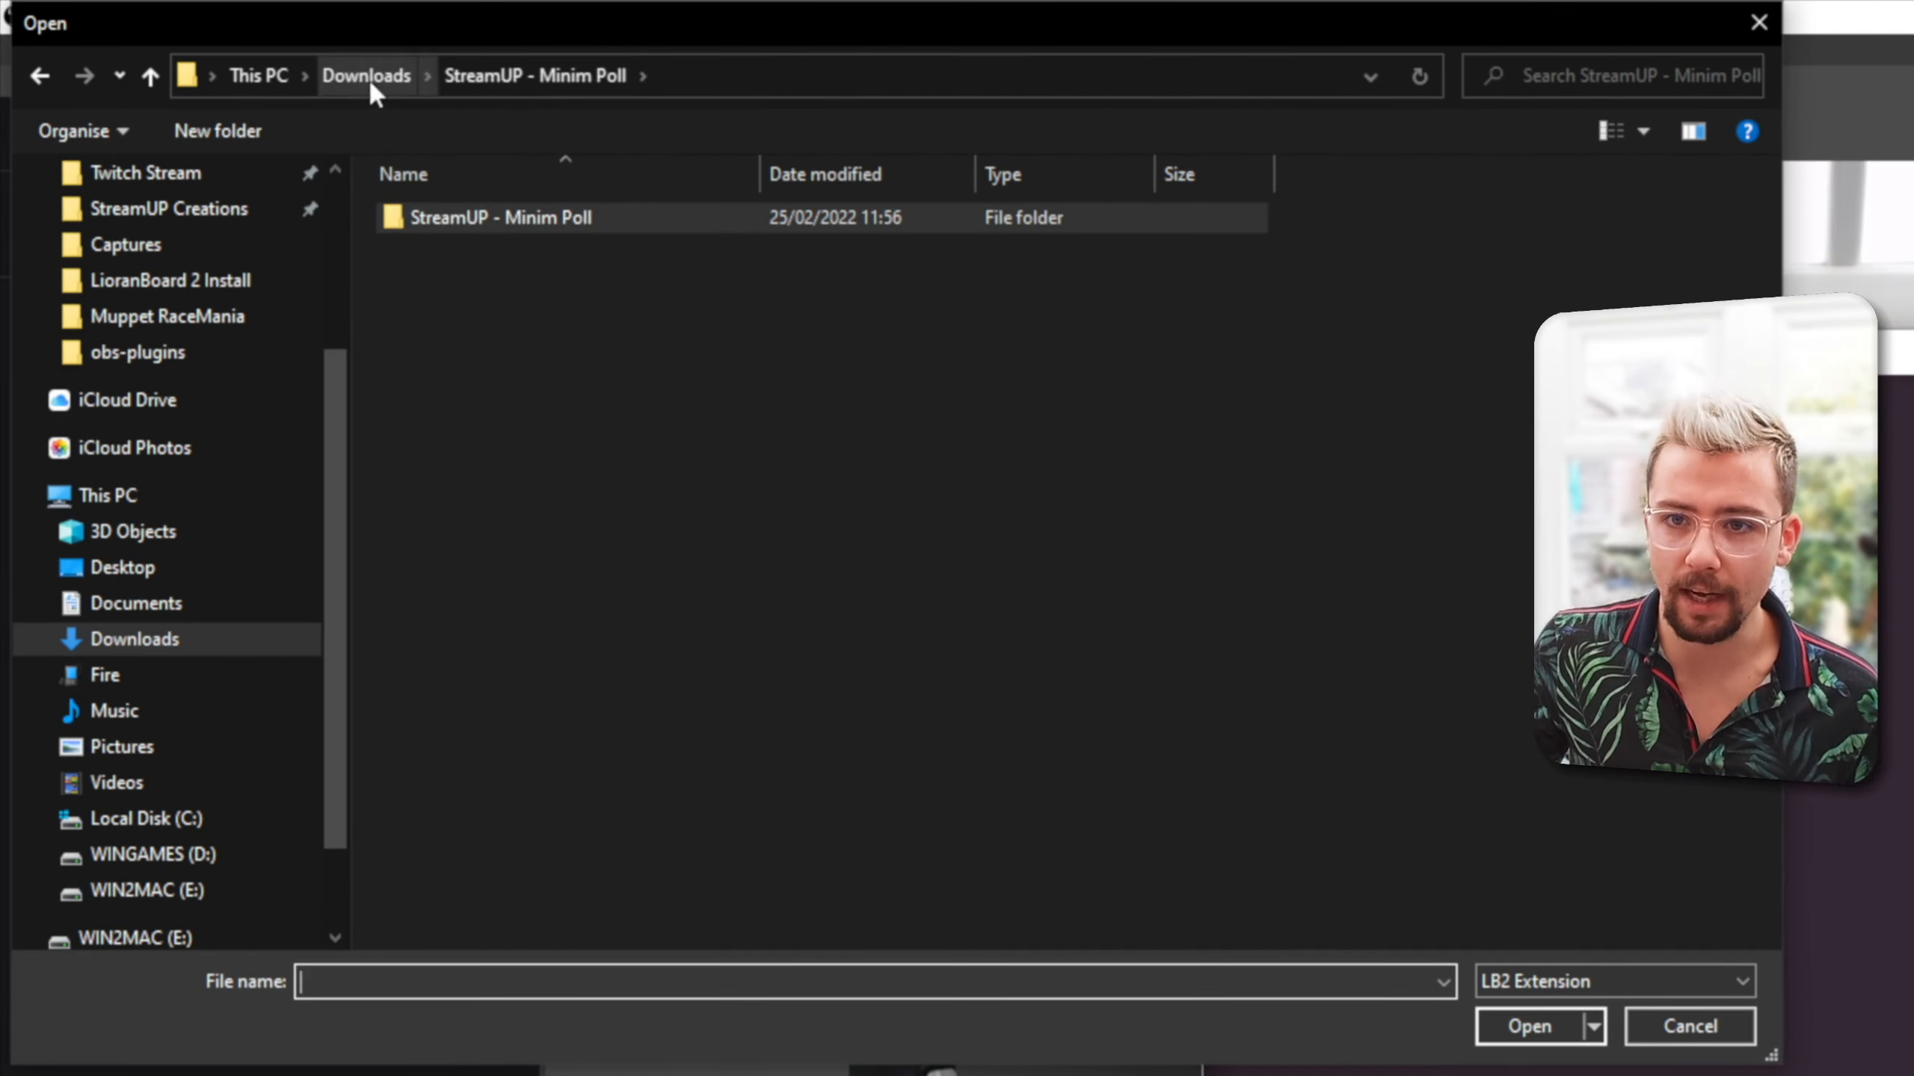
click(367, 78)
double_click(539, 286)
double_click(548, 215)
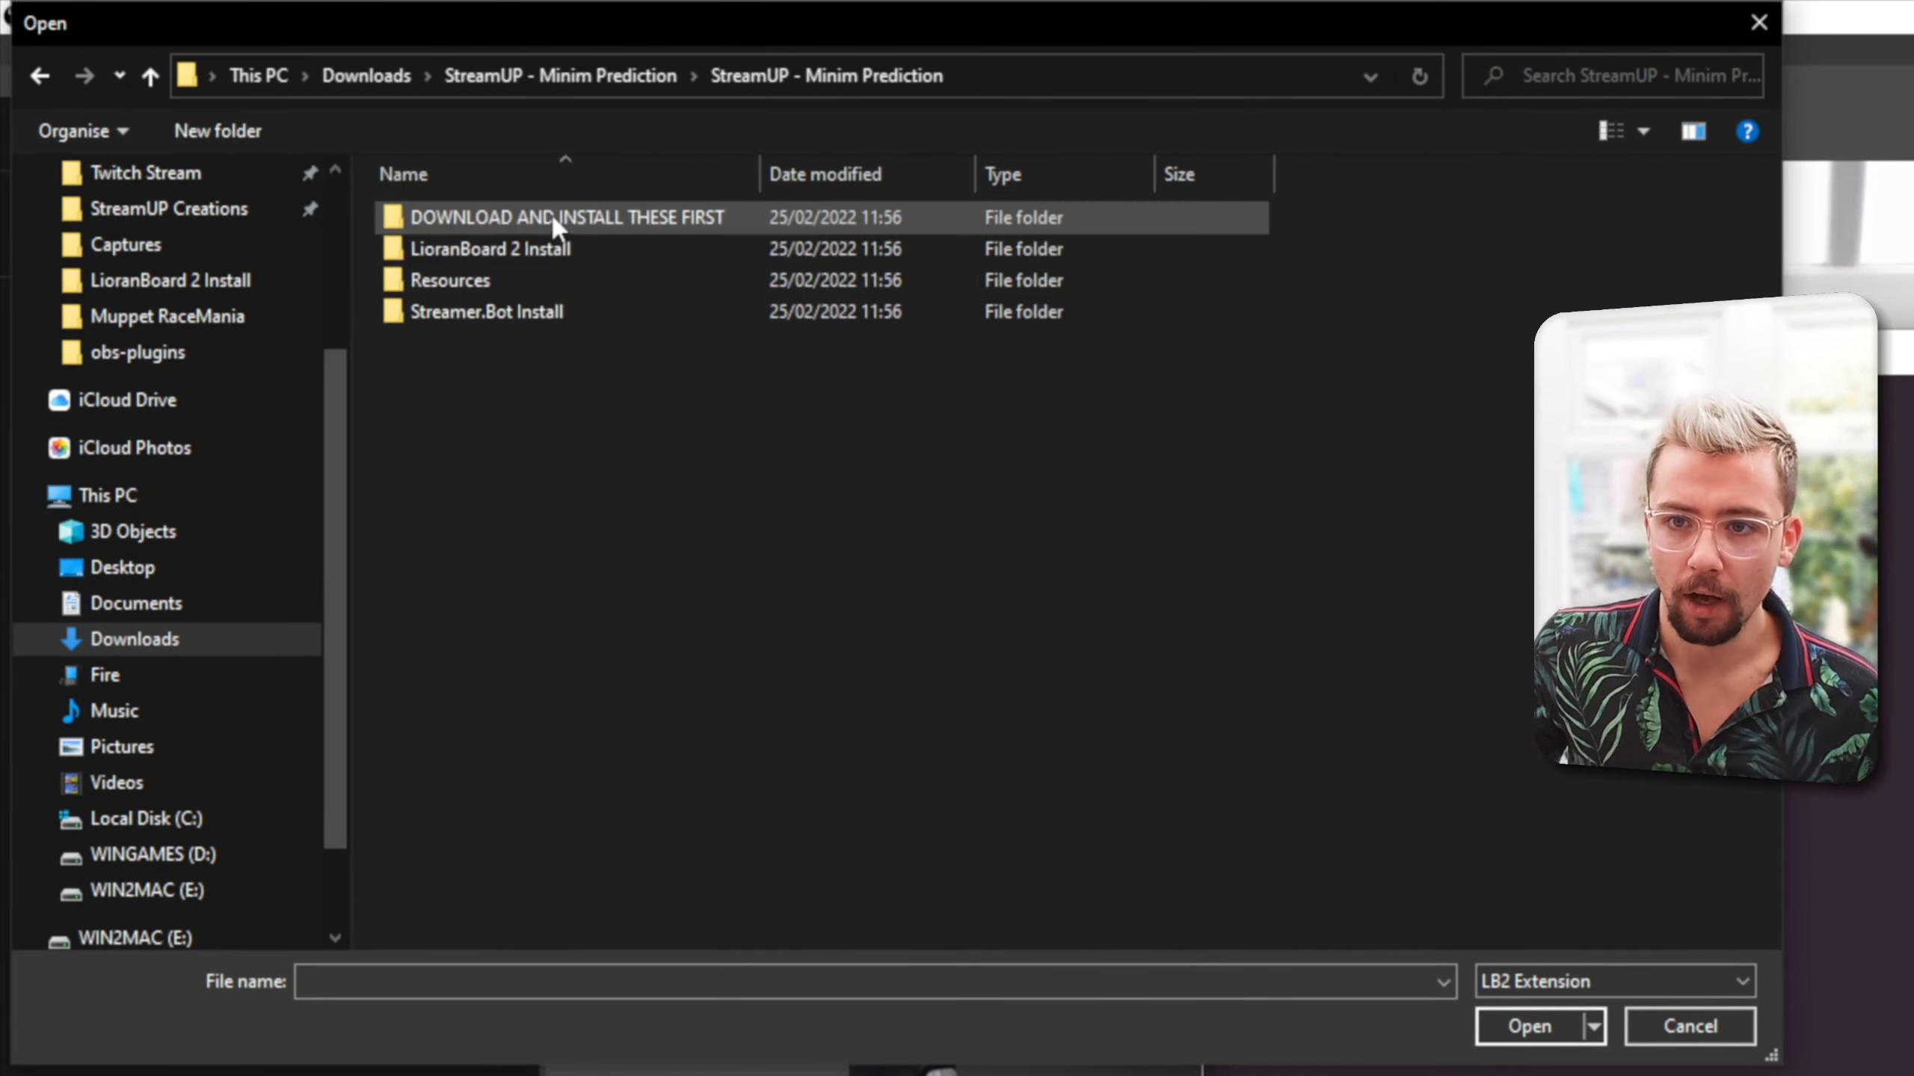
double_click(455, 249)
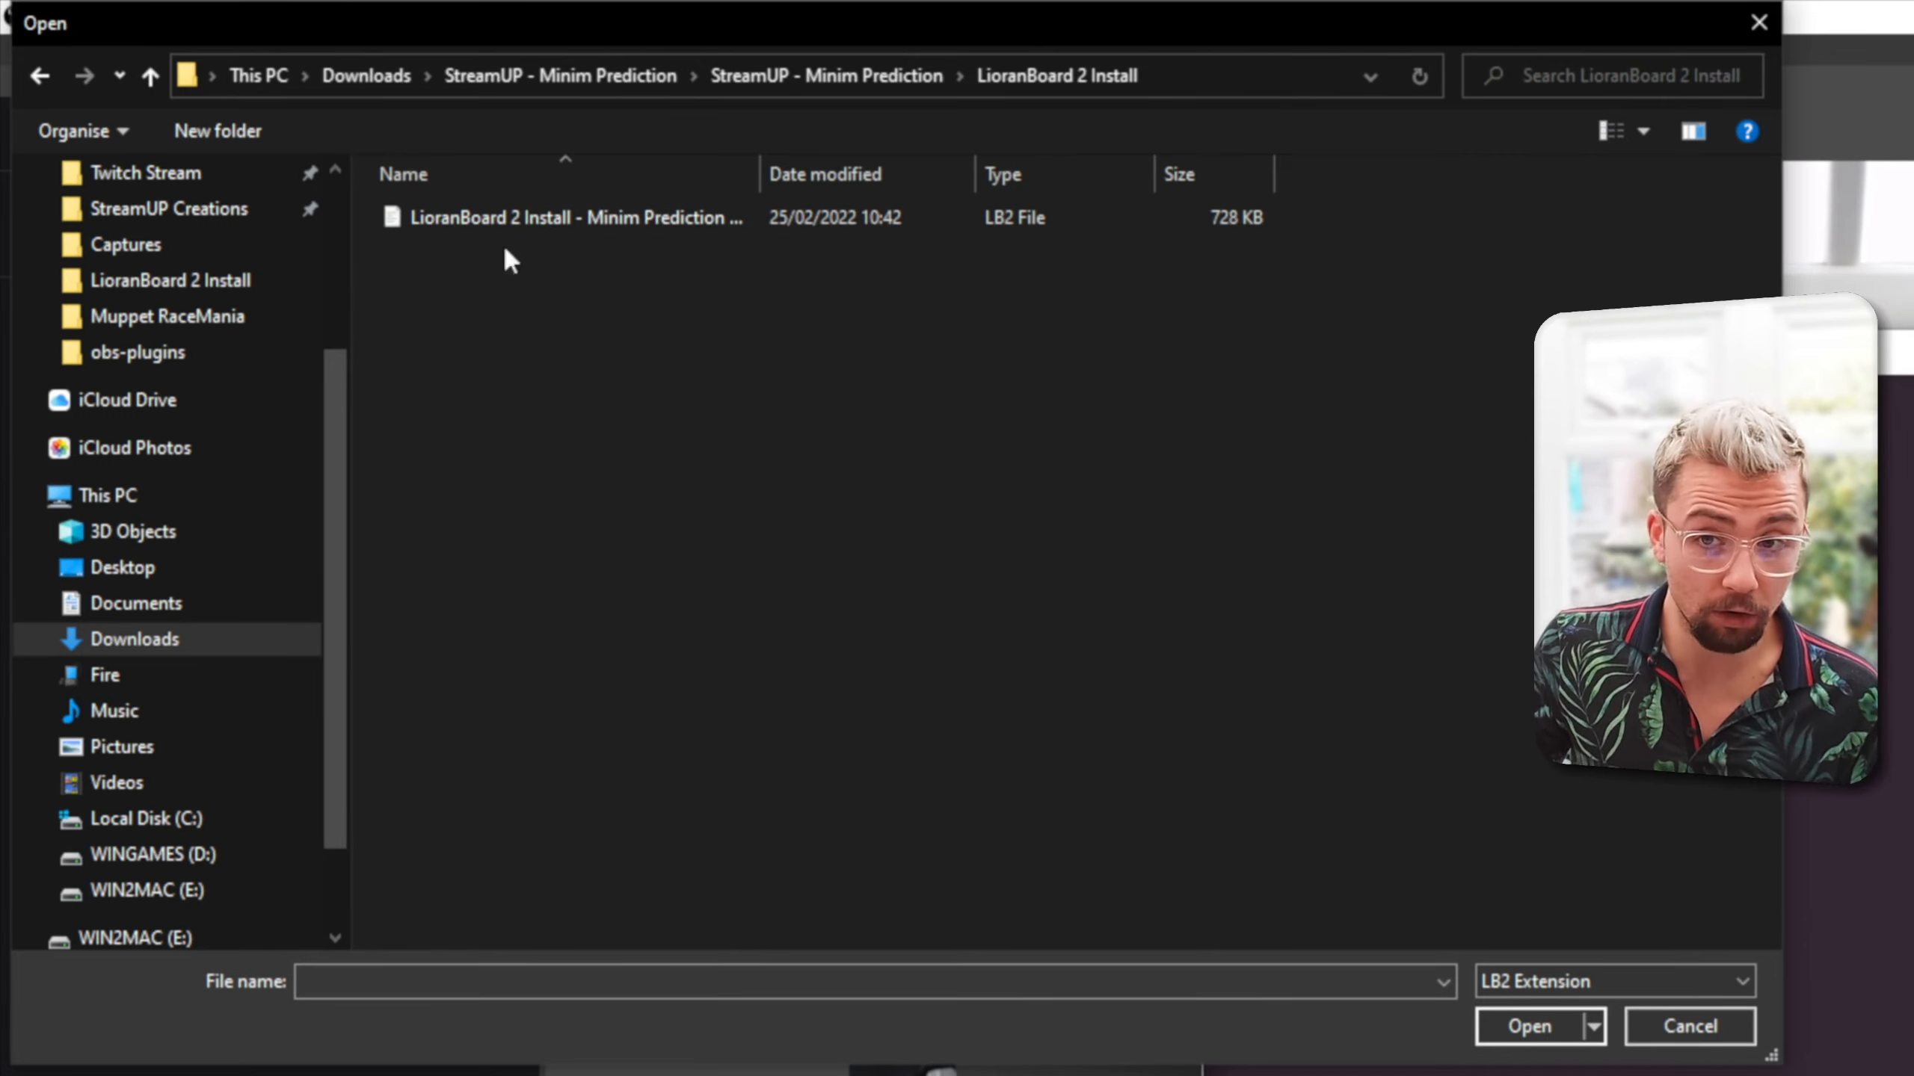
double_click(588, 218)
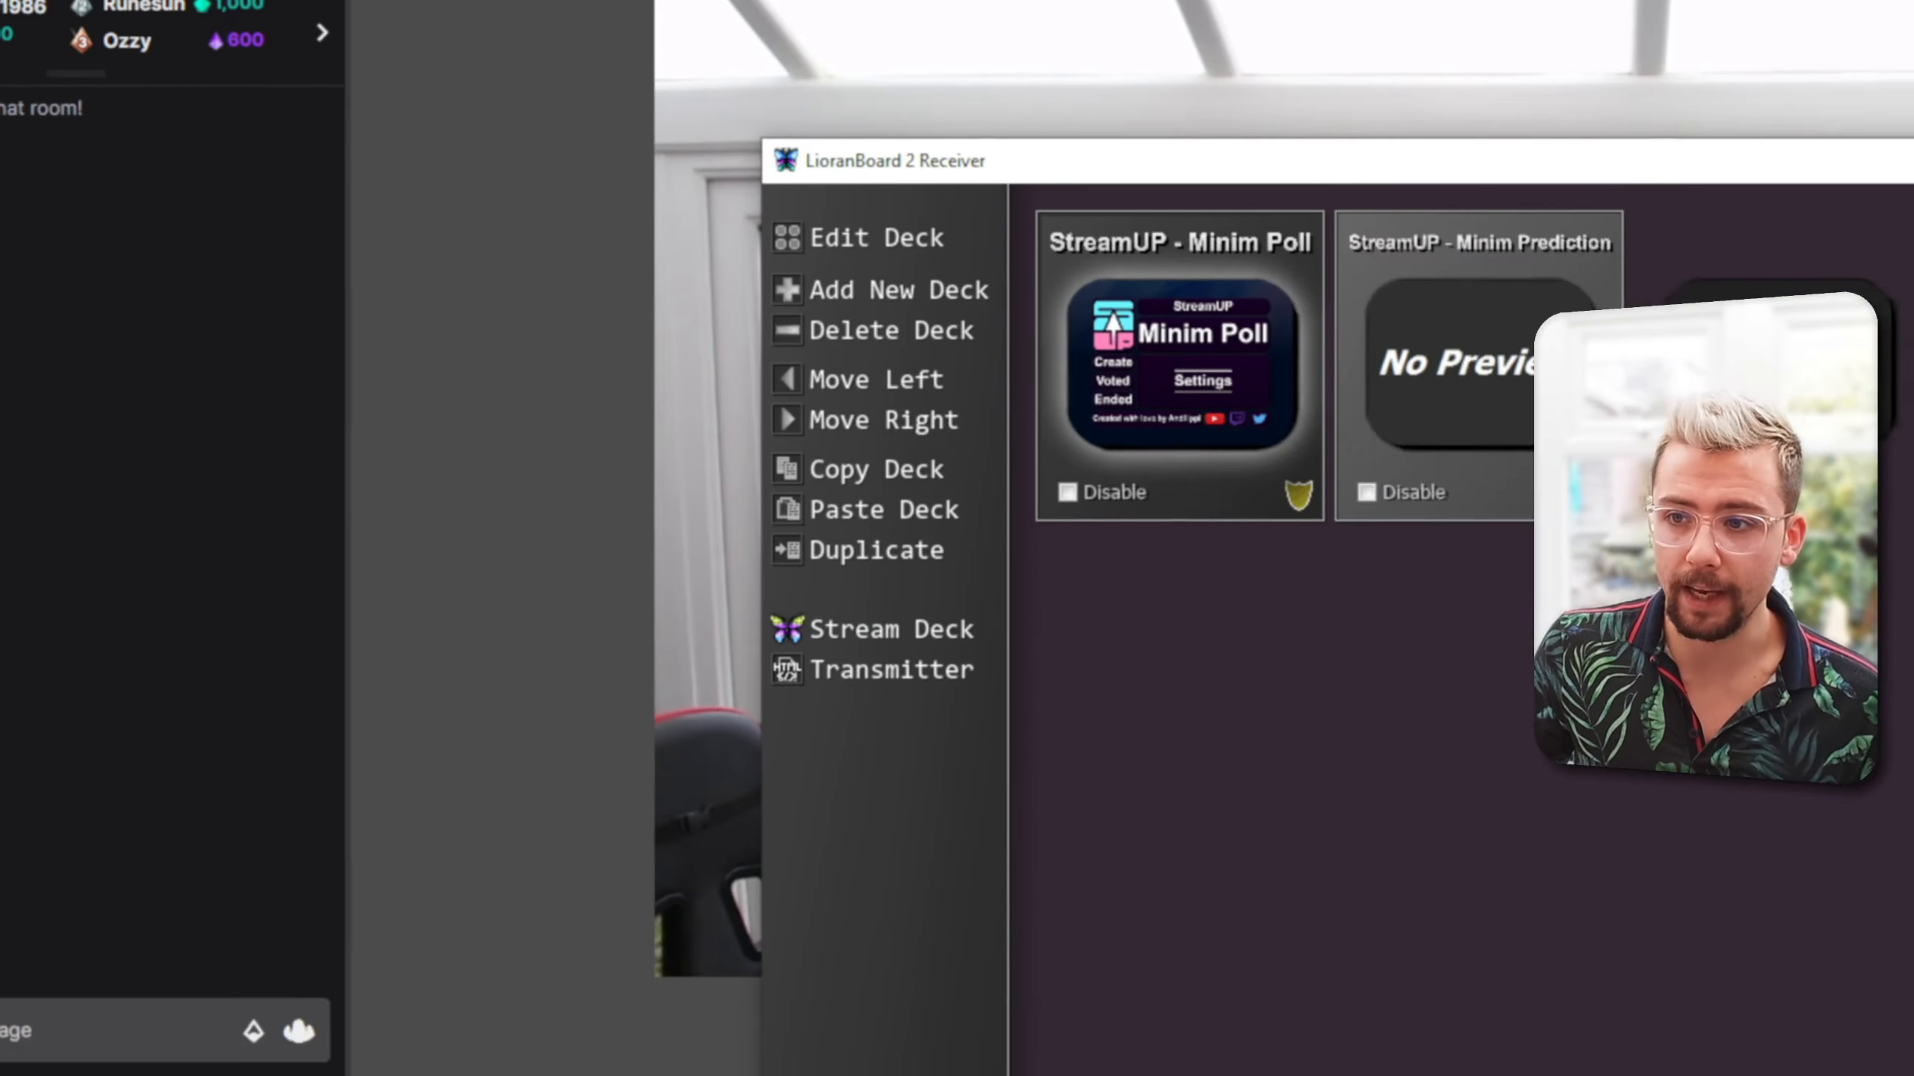
Reveal the OBSInstance command in the StreamUP - Minim Prediction deck's Settings button, and save the button and the deck.
double_click(1525, 397)
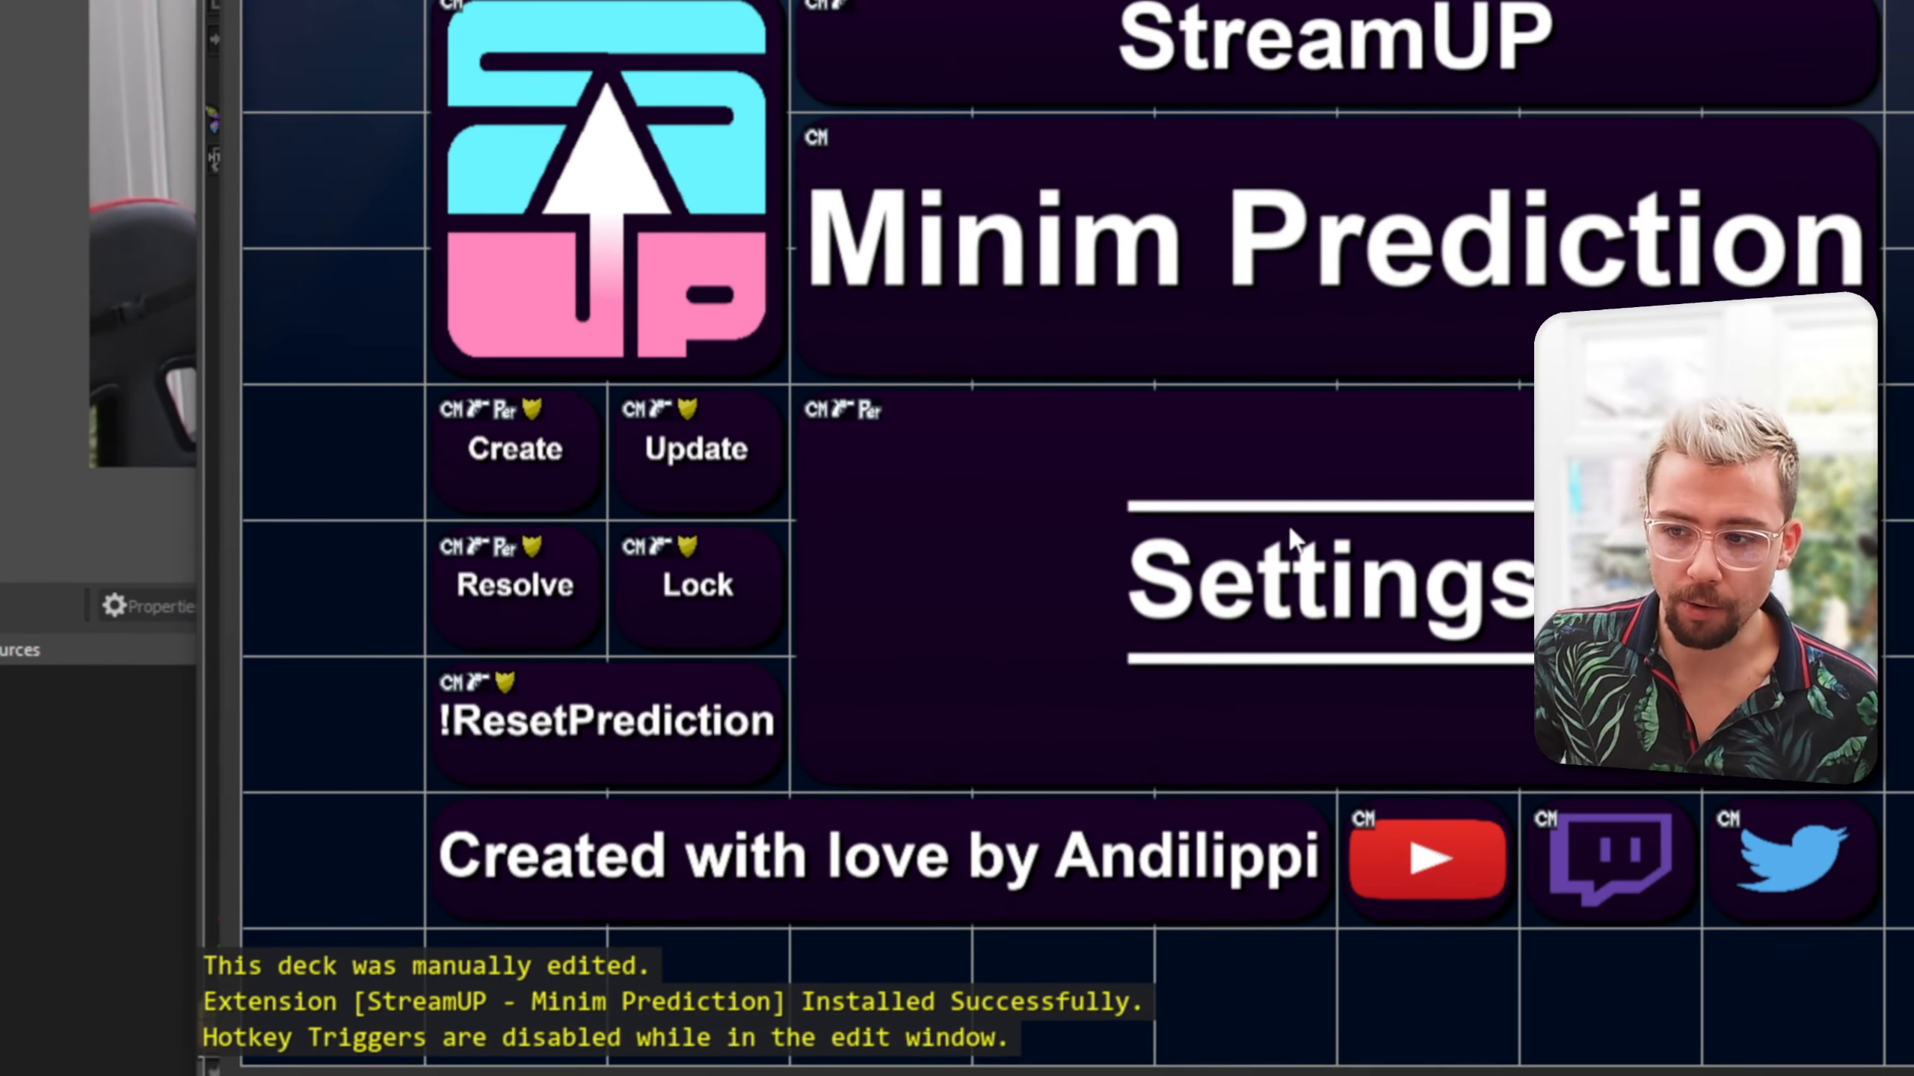
double_click(1218, 556)
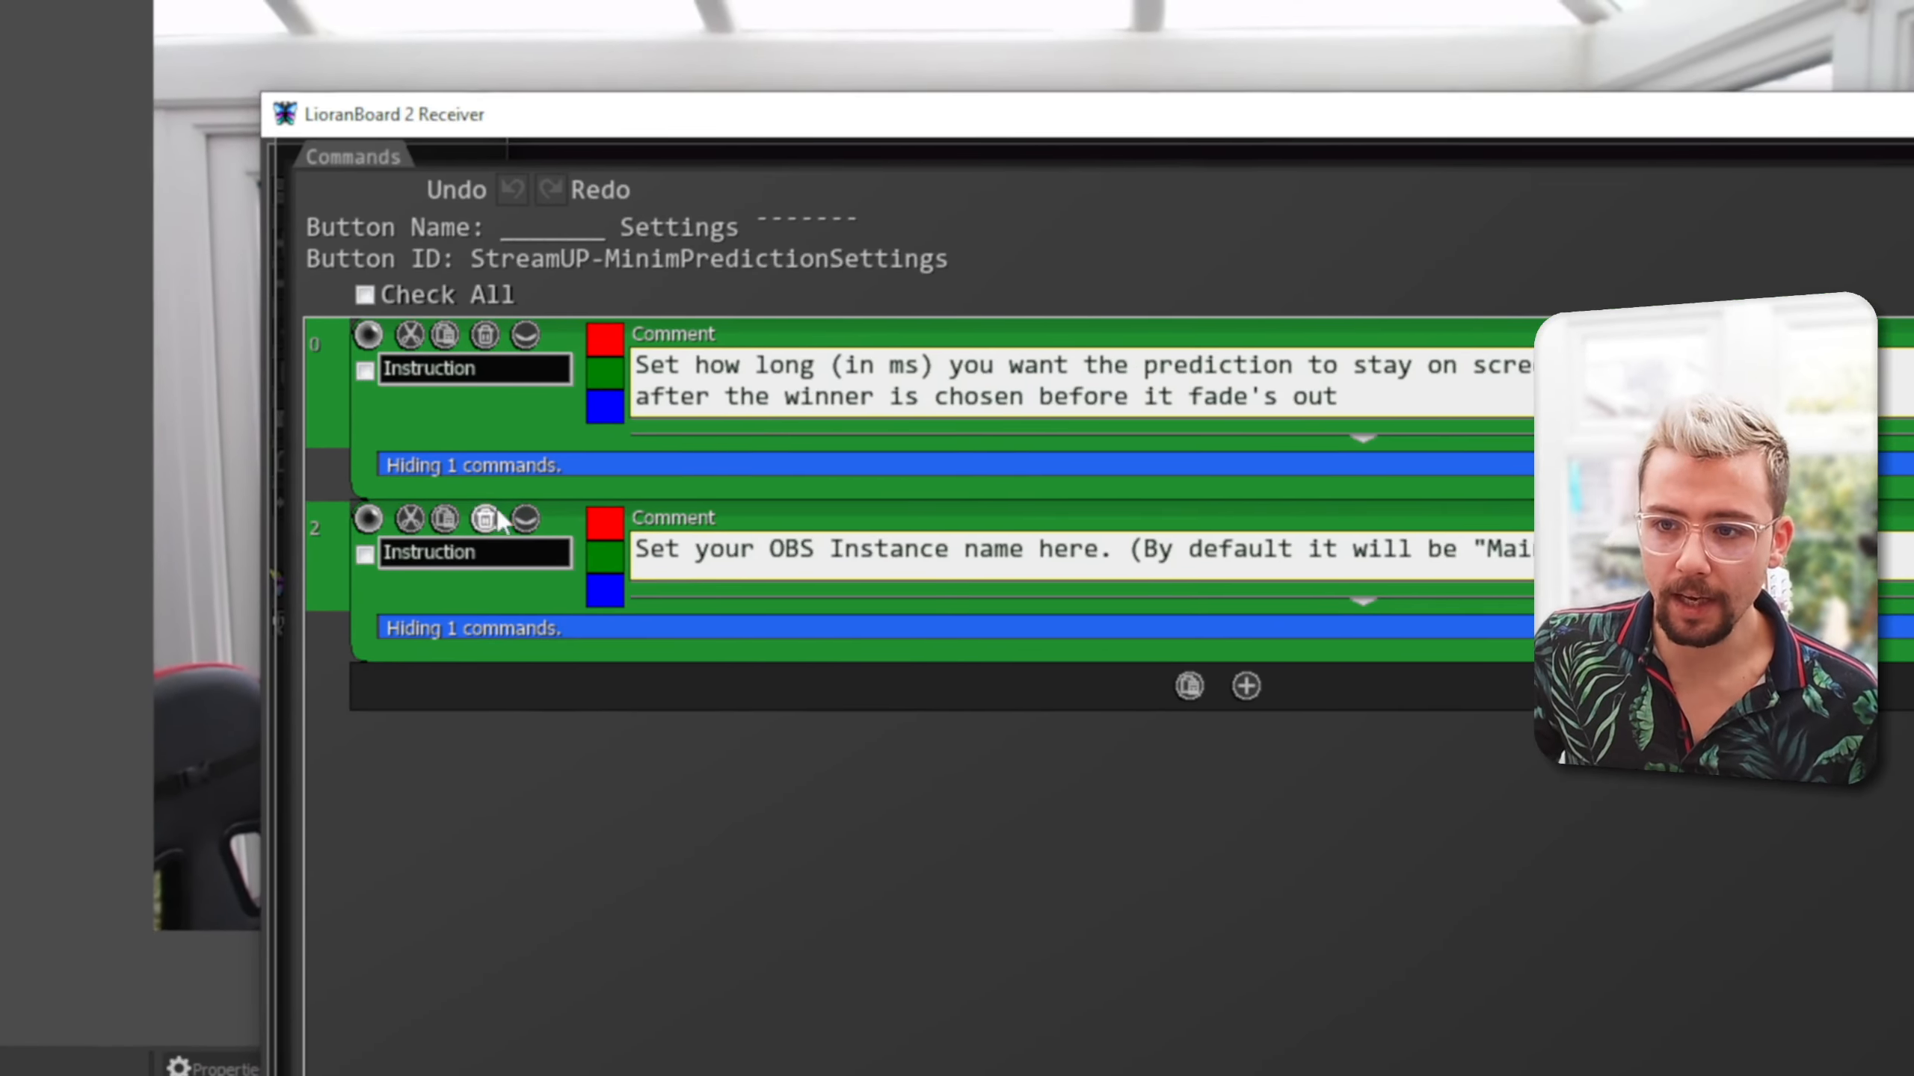
click(525, 519)
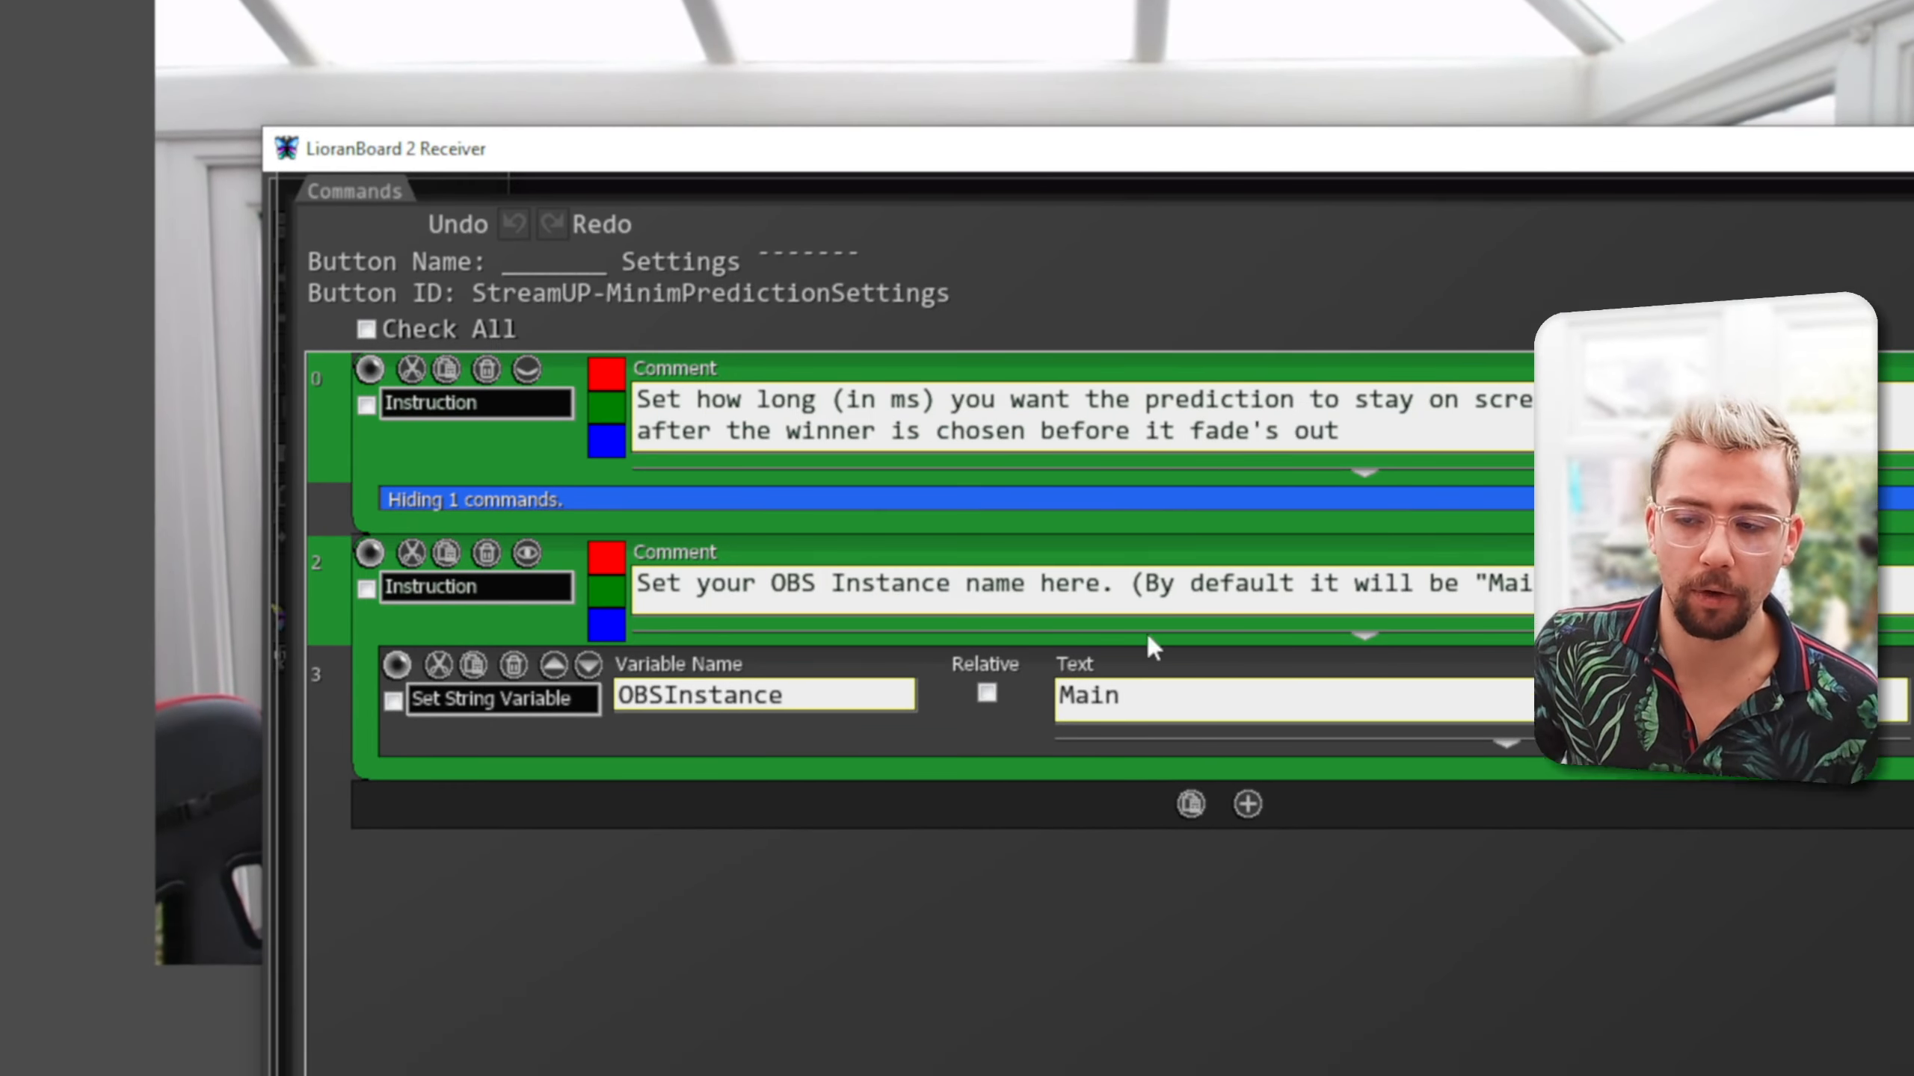
double_click(1058, 709)
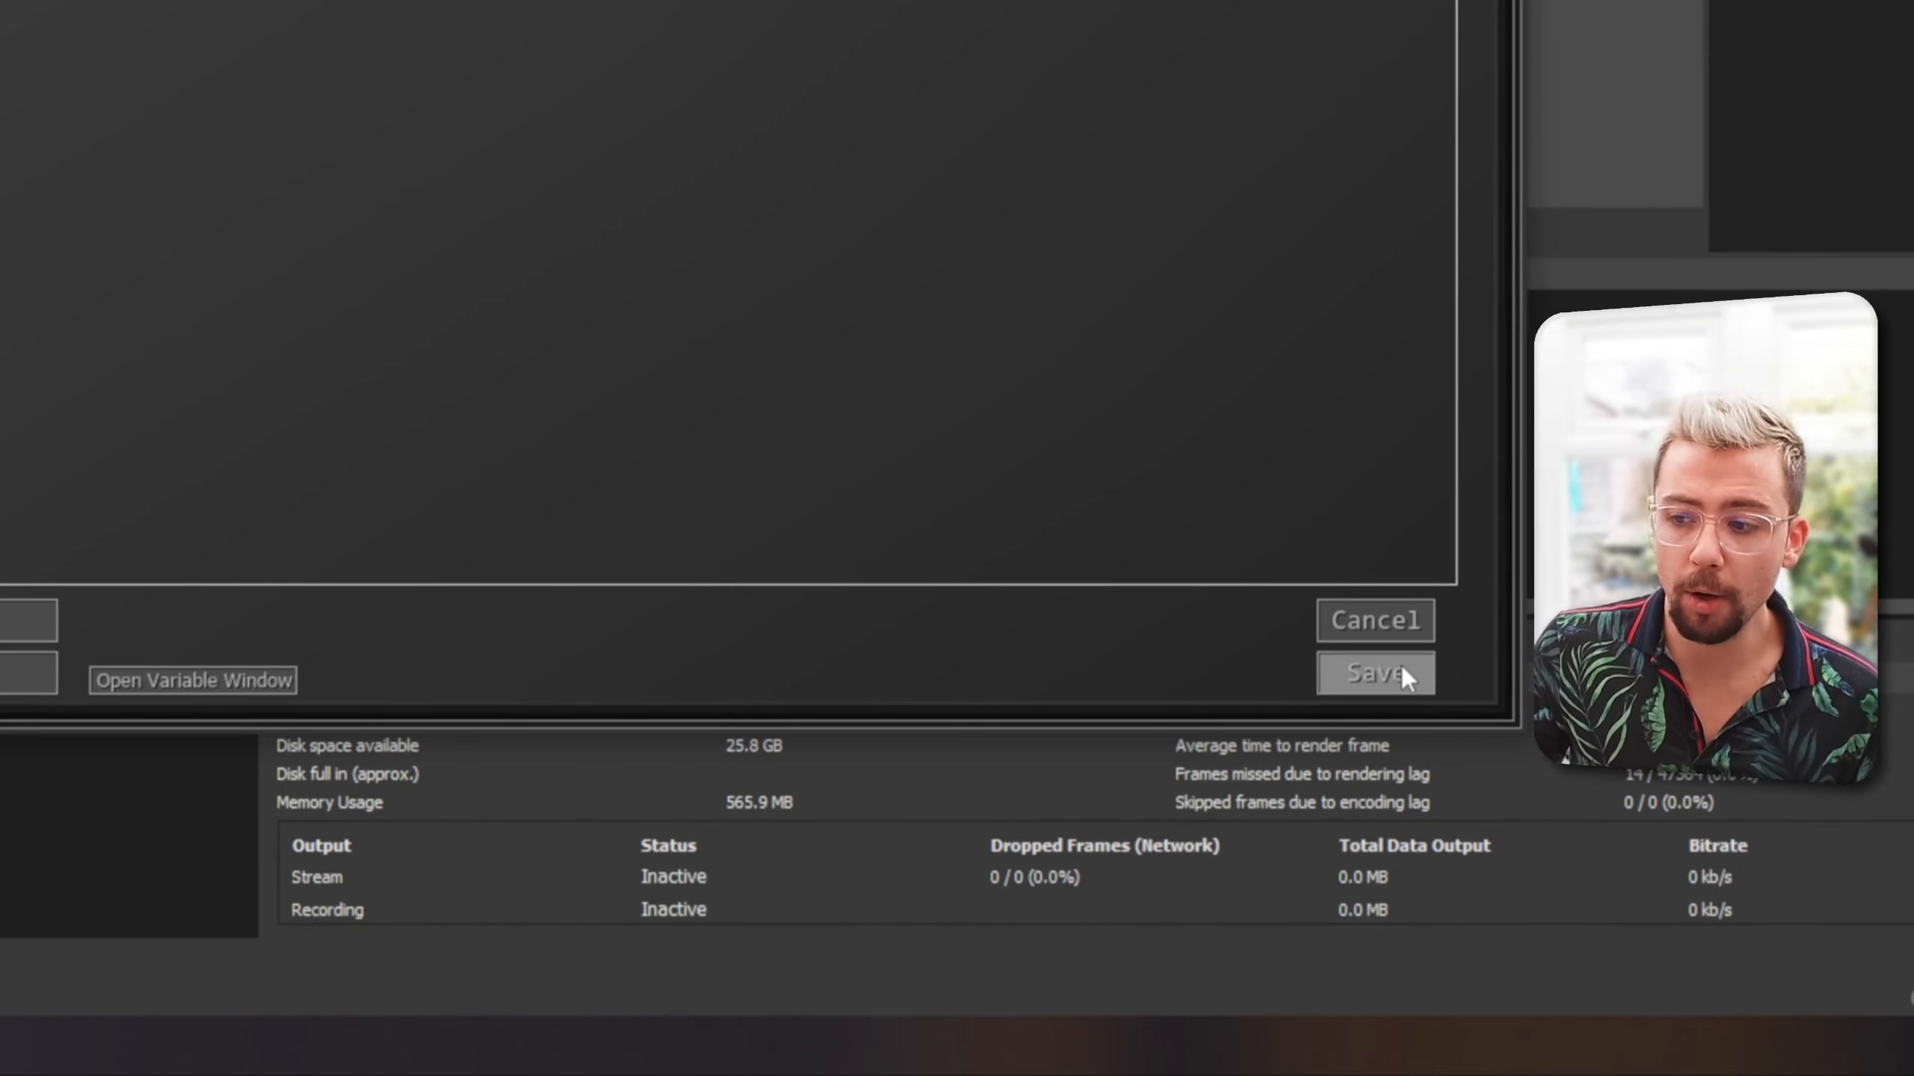
click(1401, 666)
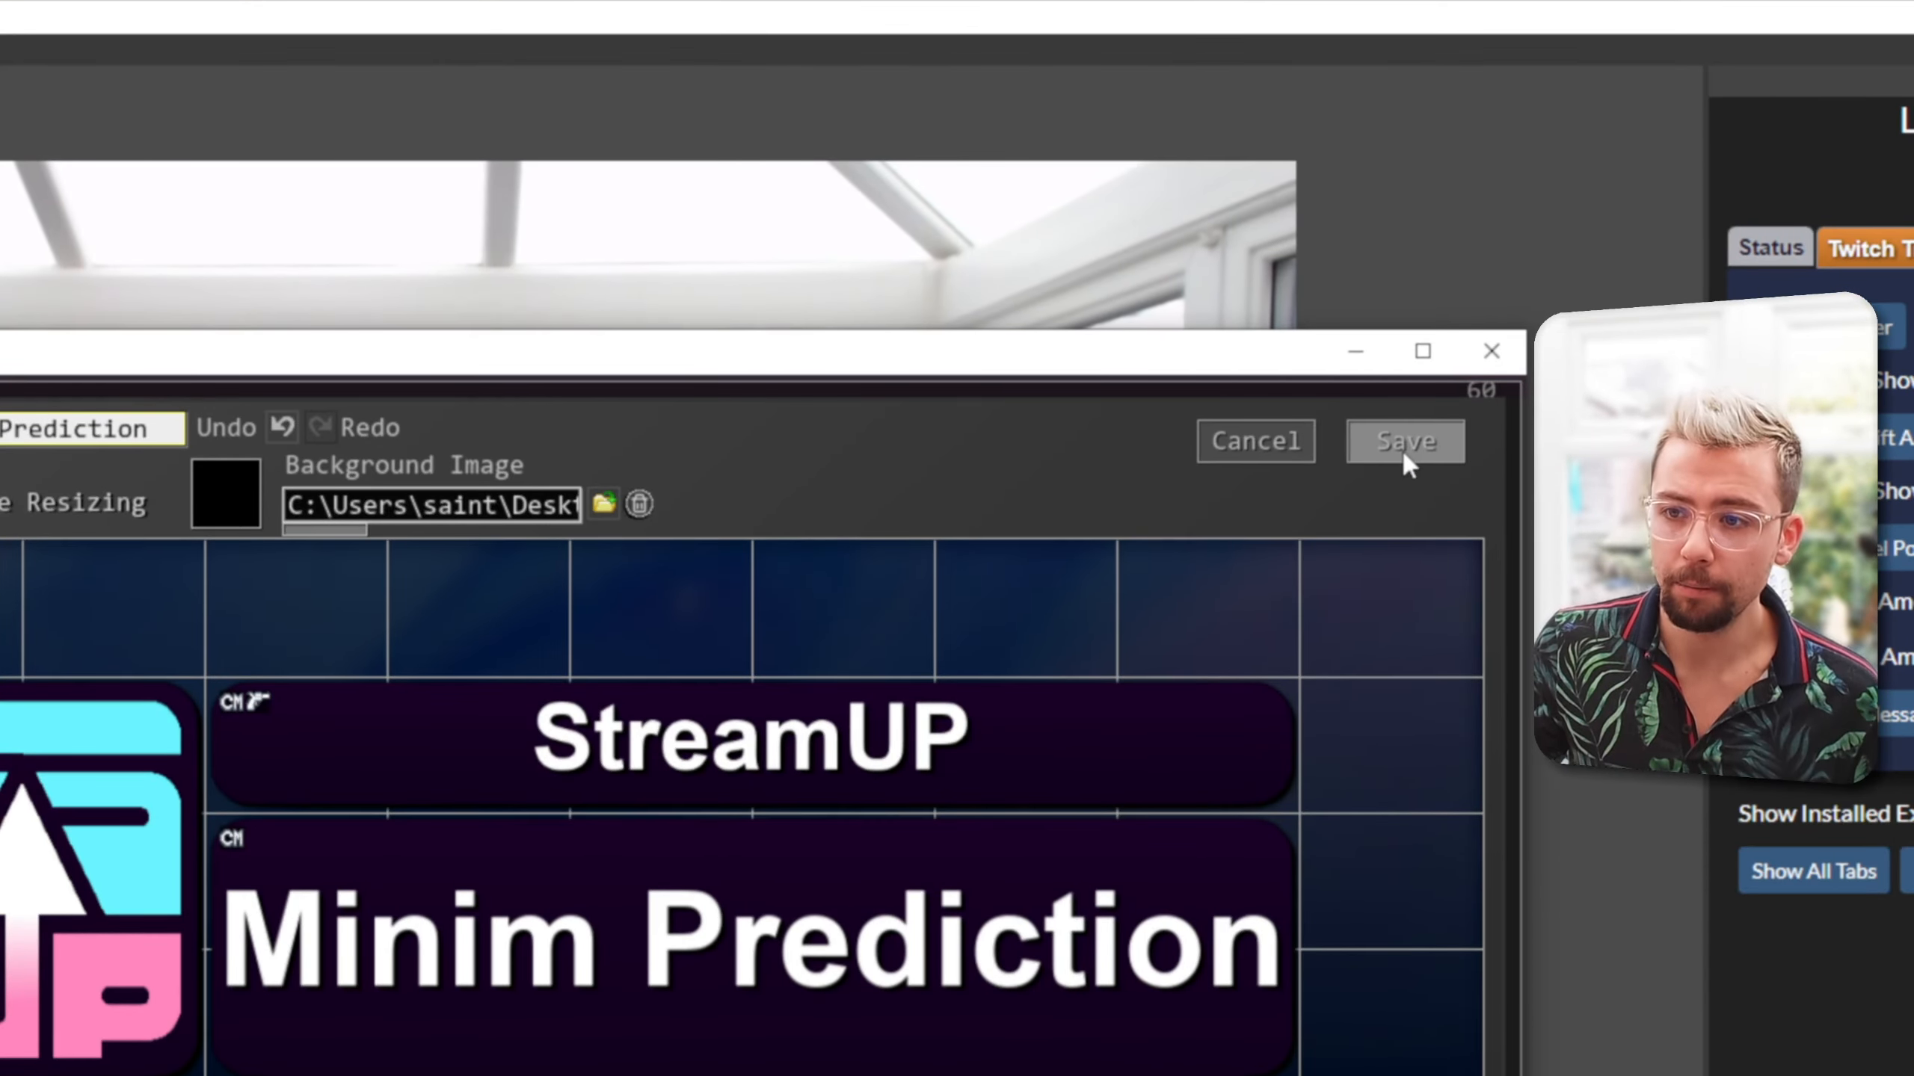
click(1402, 449)
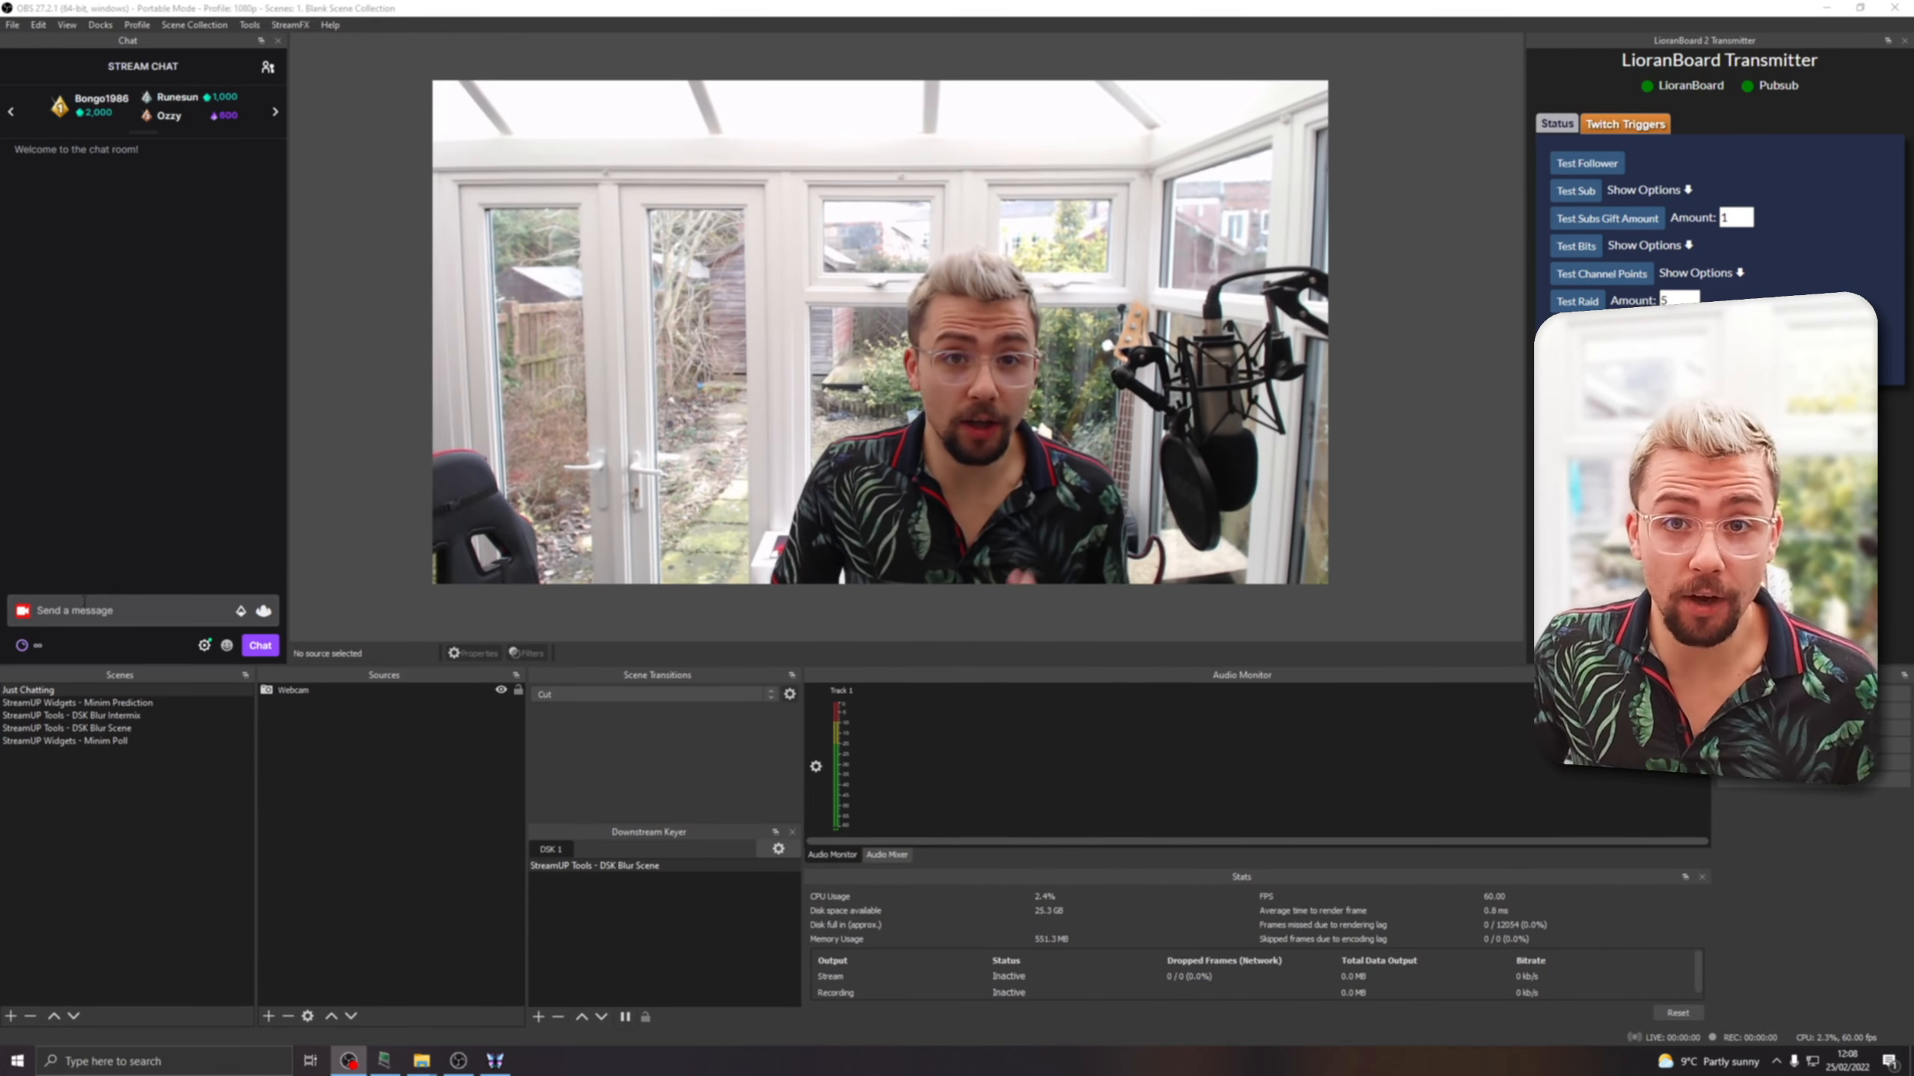
Switch to OBS, open a new Twitch prediction form from the stream chat with the /prediction command, and widen the Chat dock.
click(111, 608)
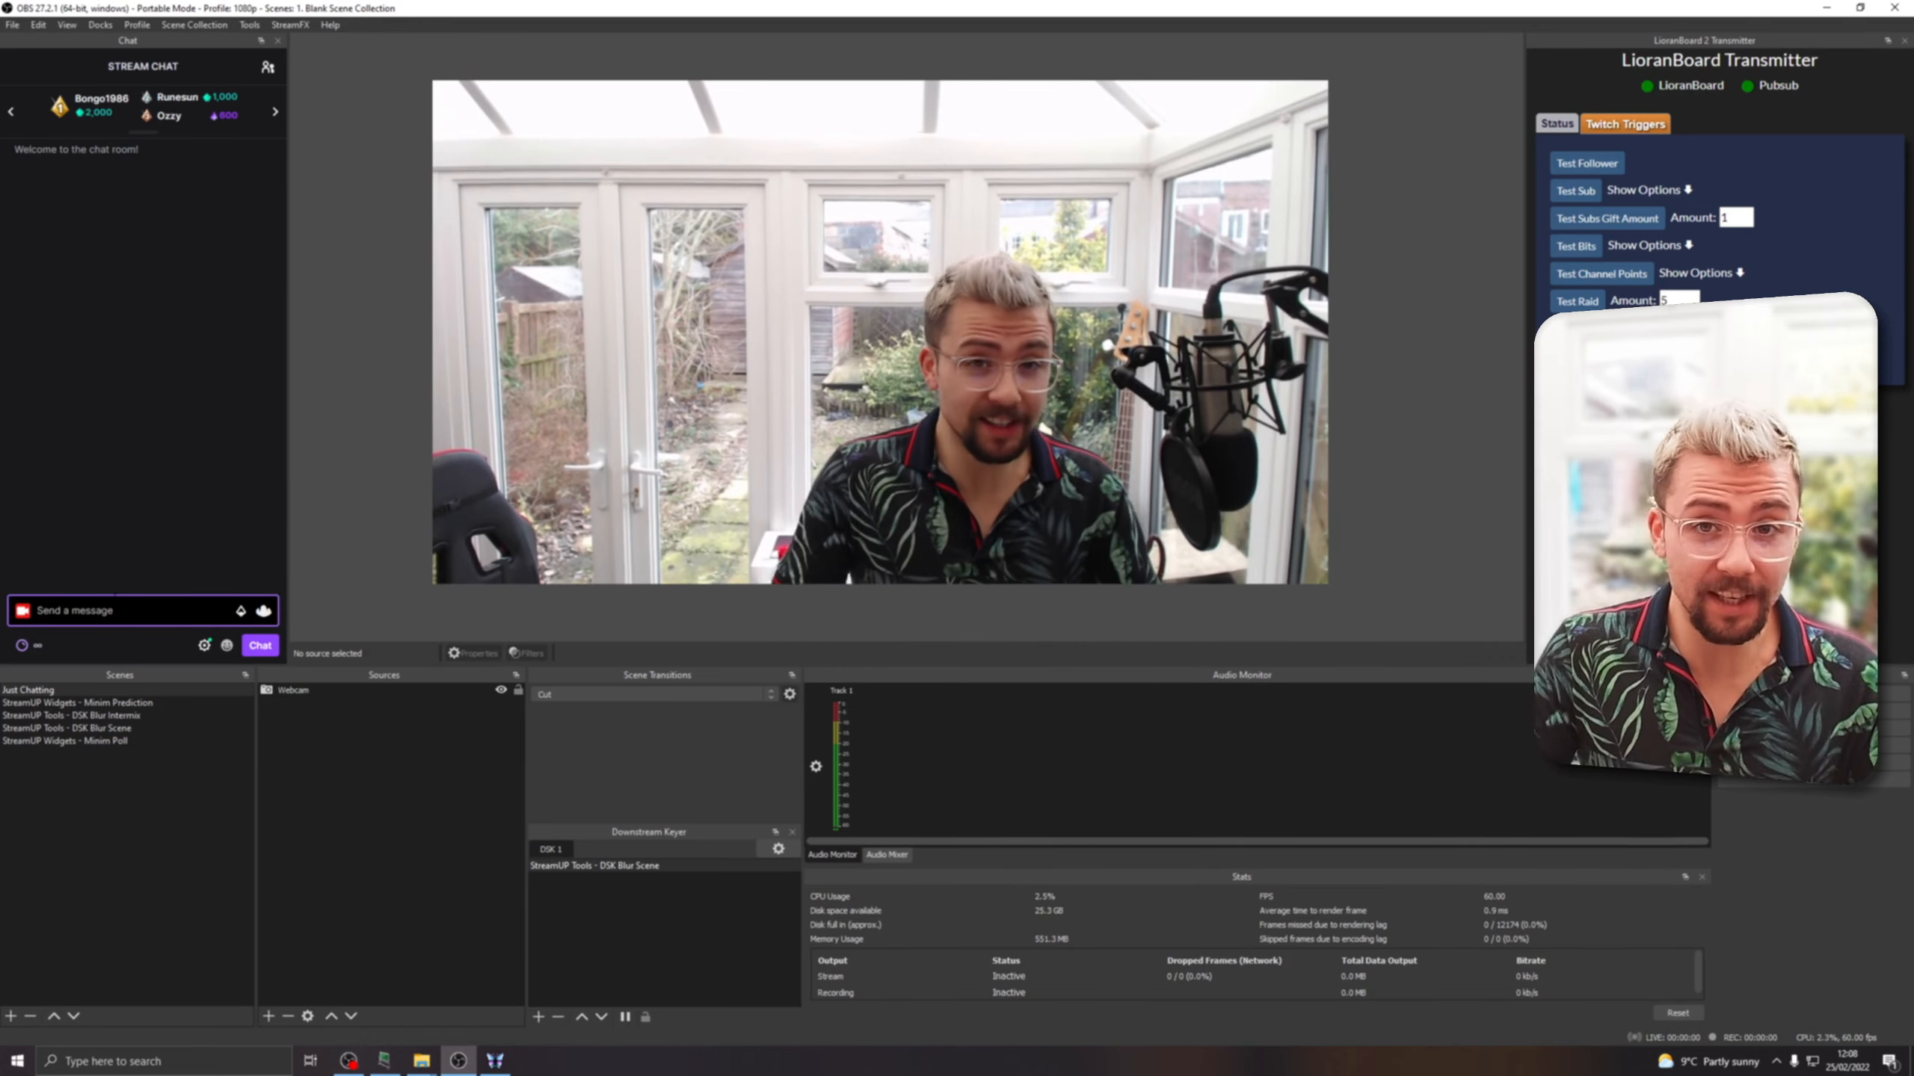
text(/pred)
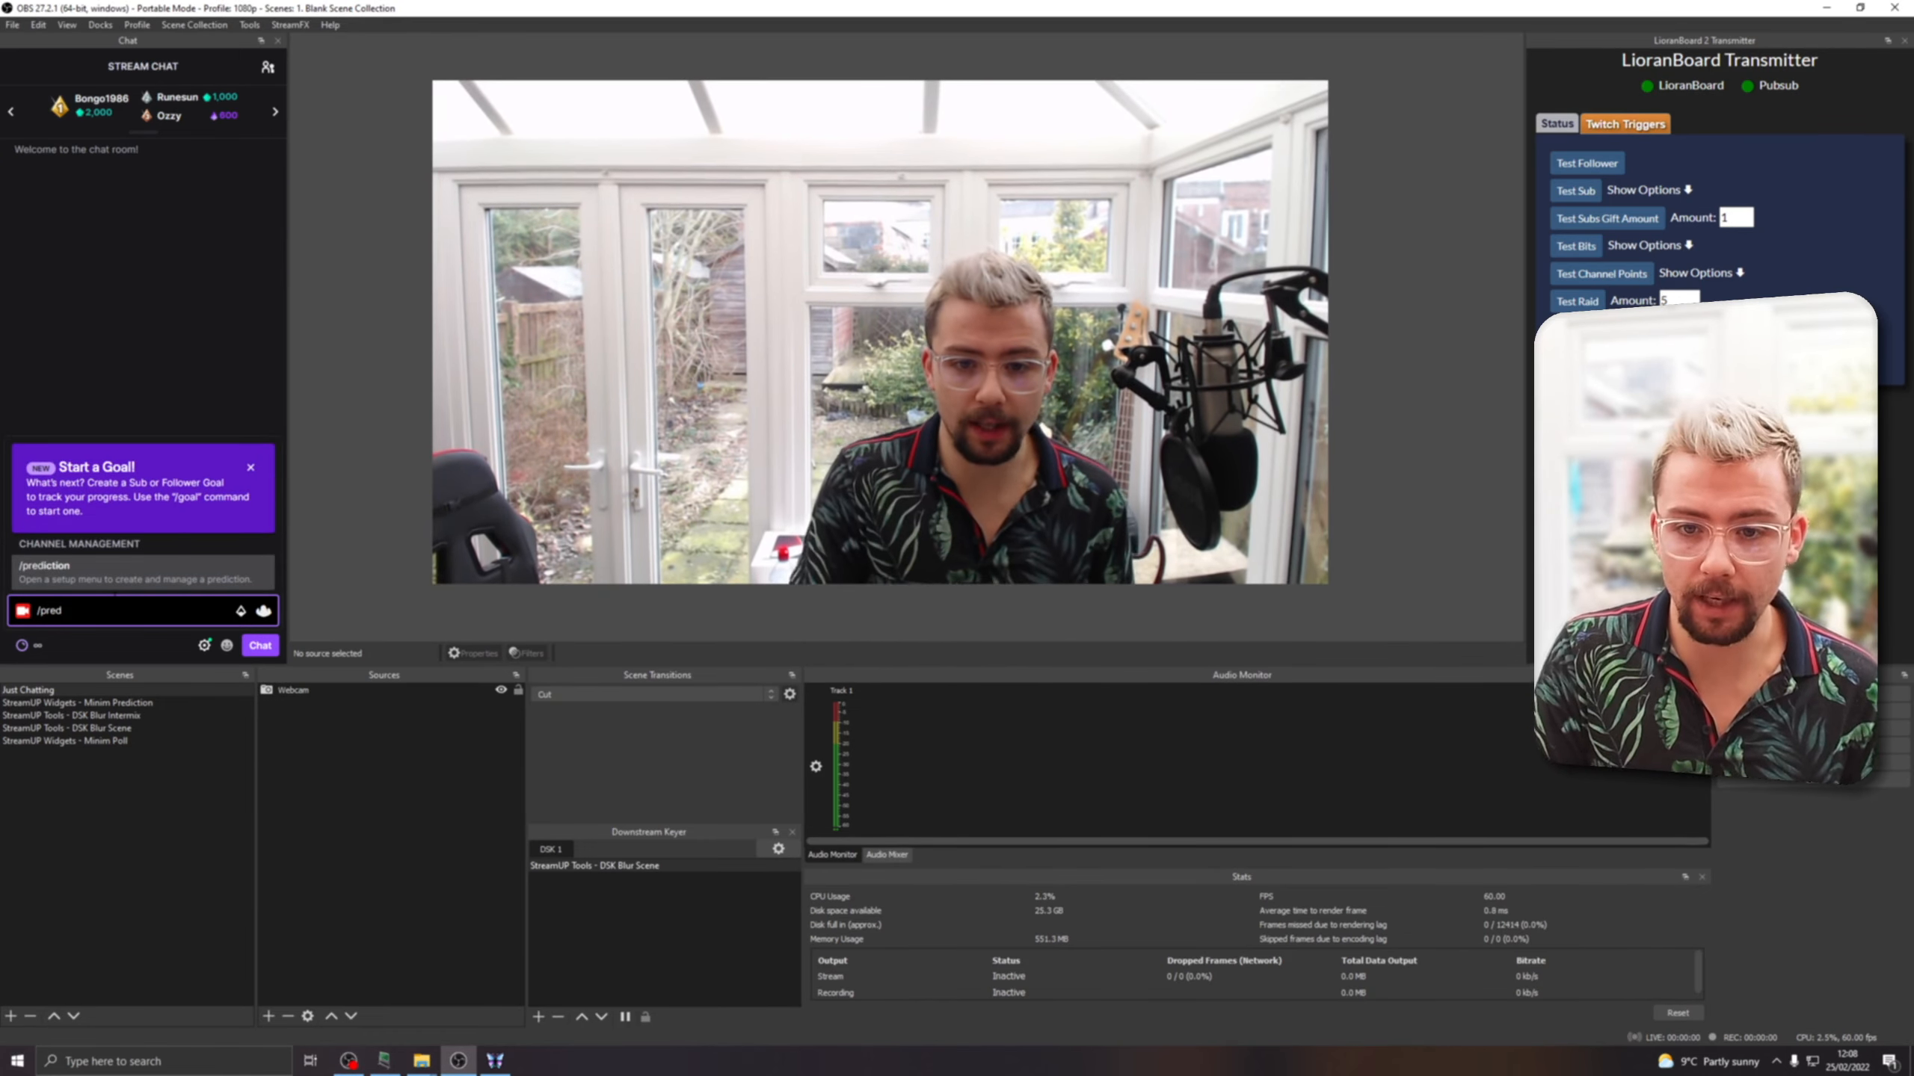
key(Return)
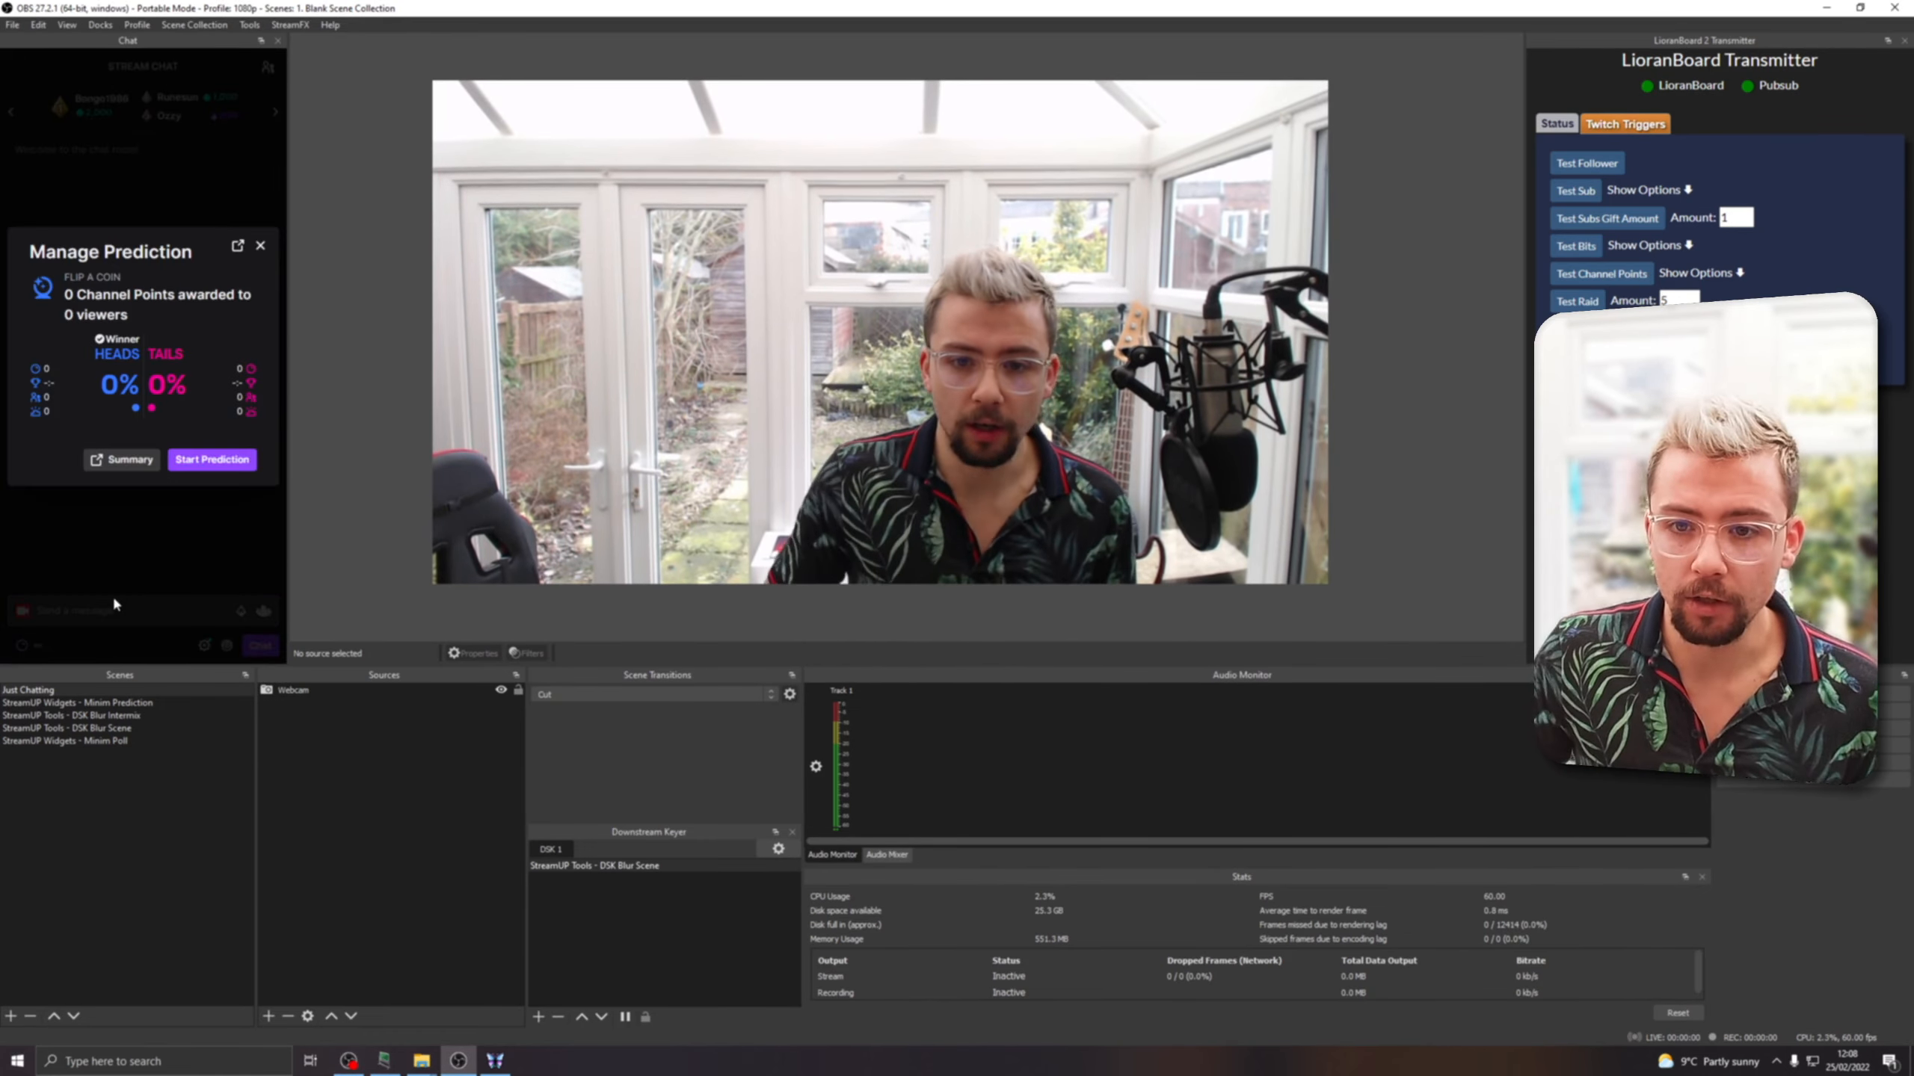
click(198, 456)
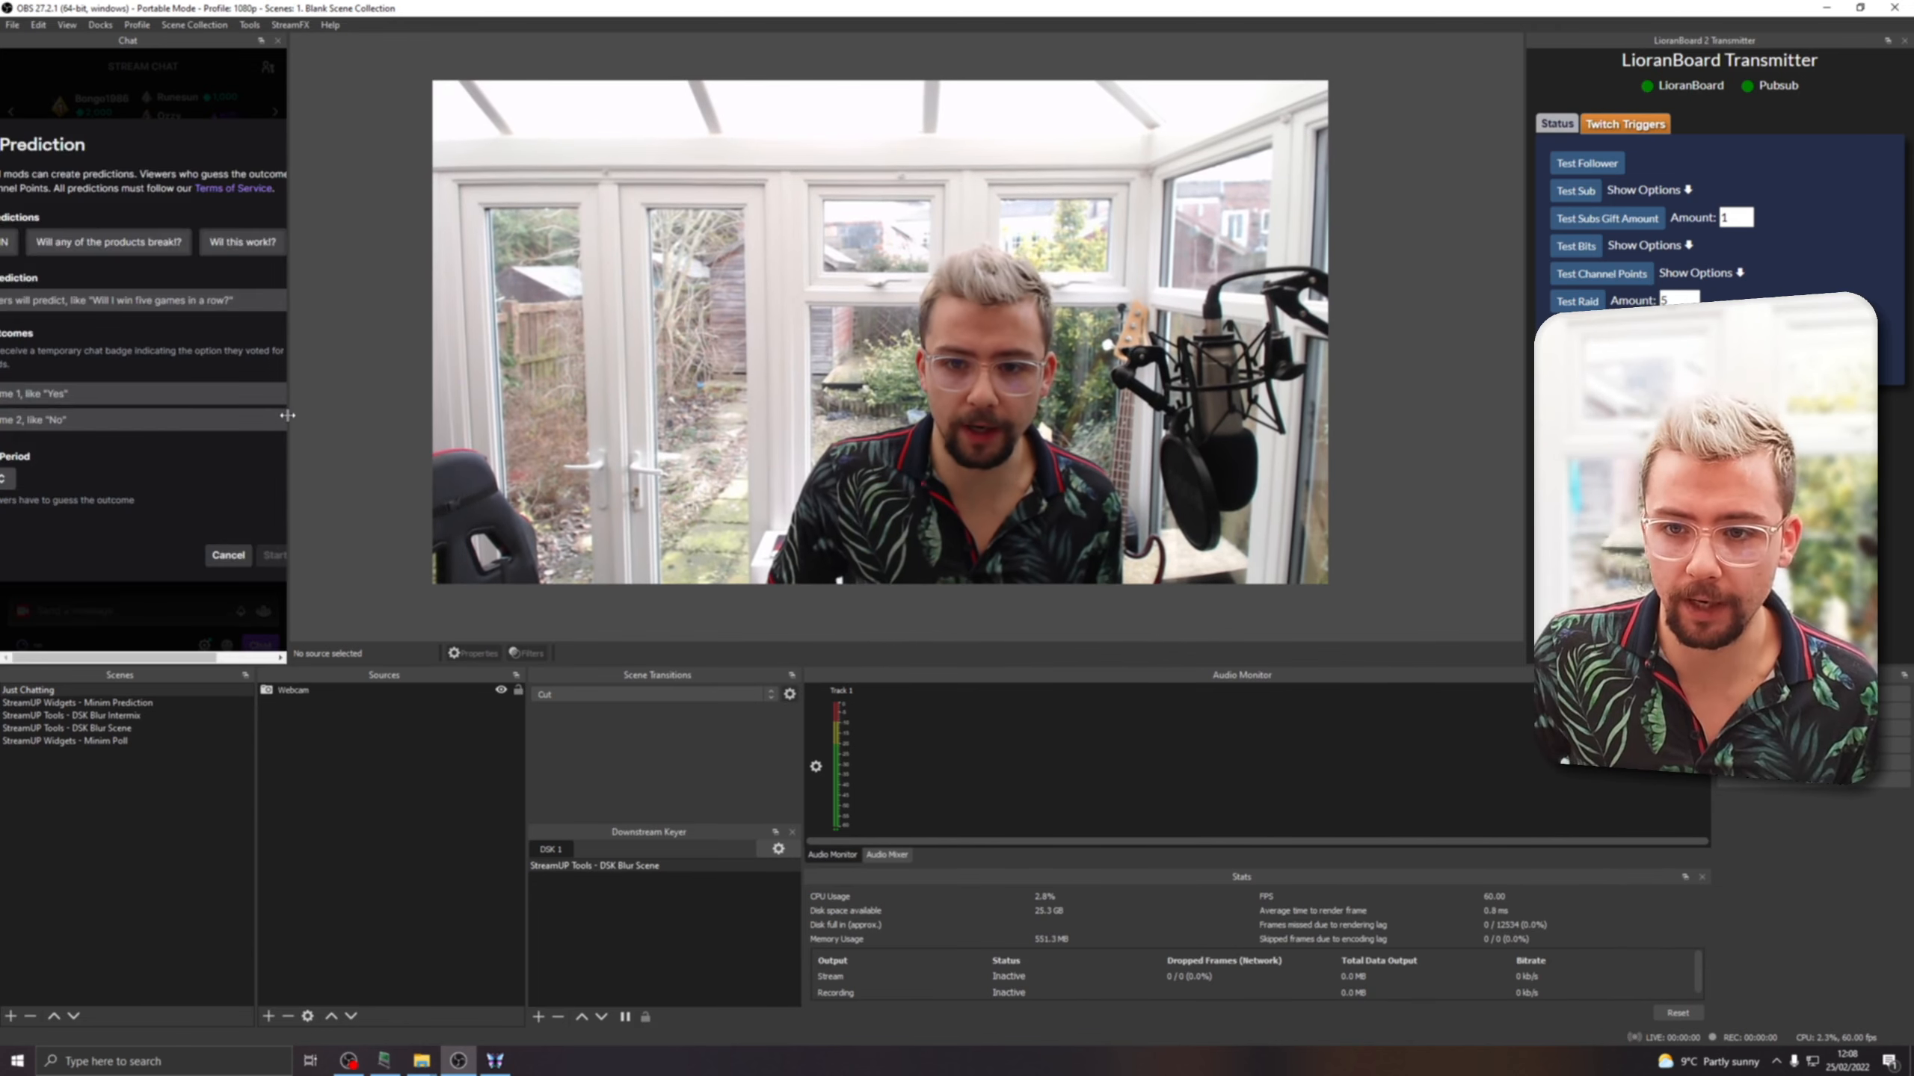
drag(289, 399, 429, 398)
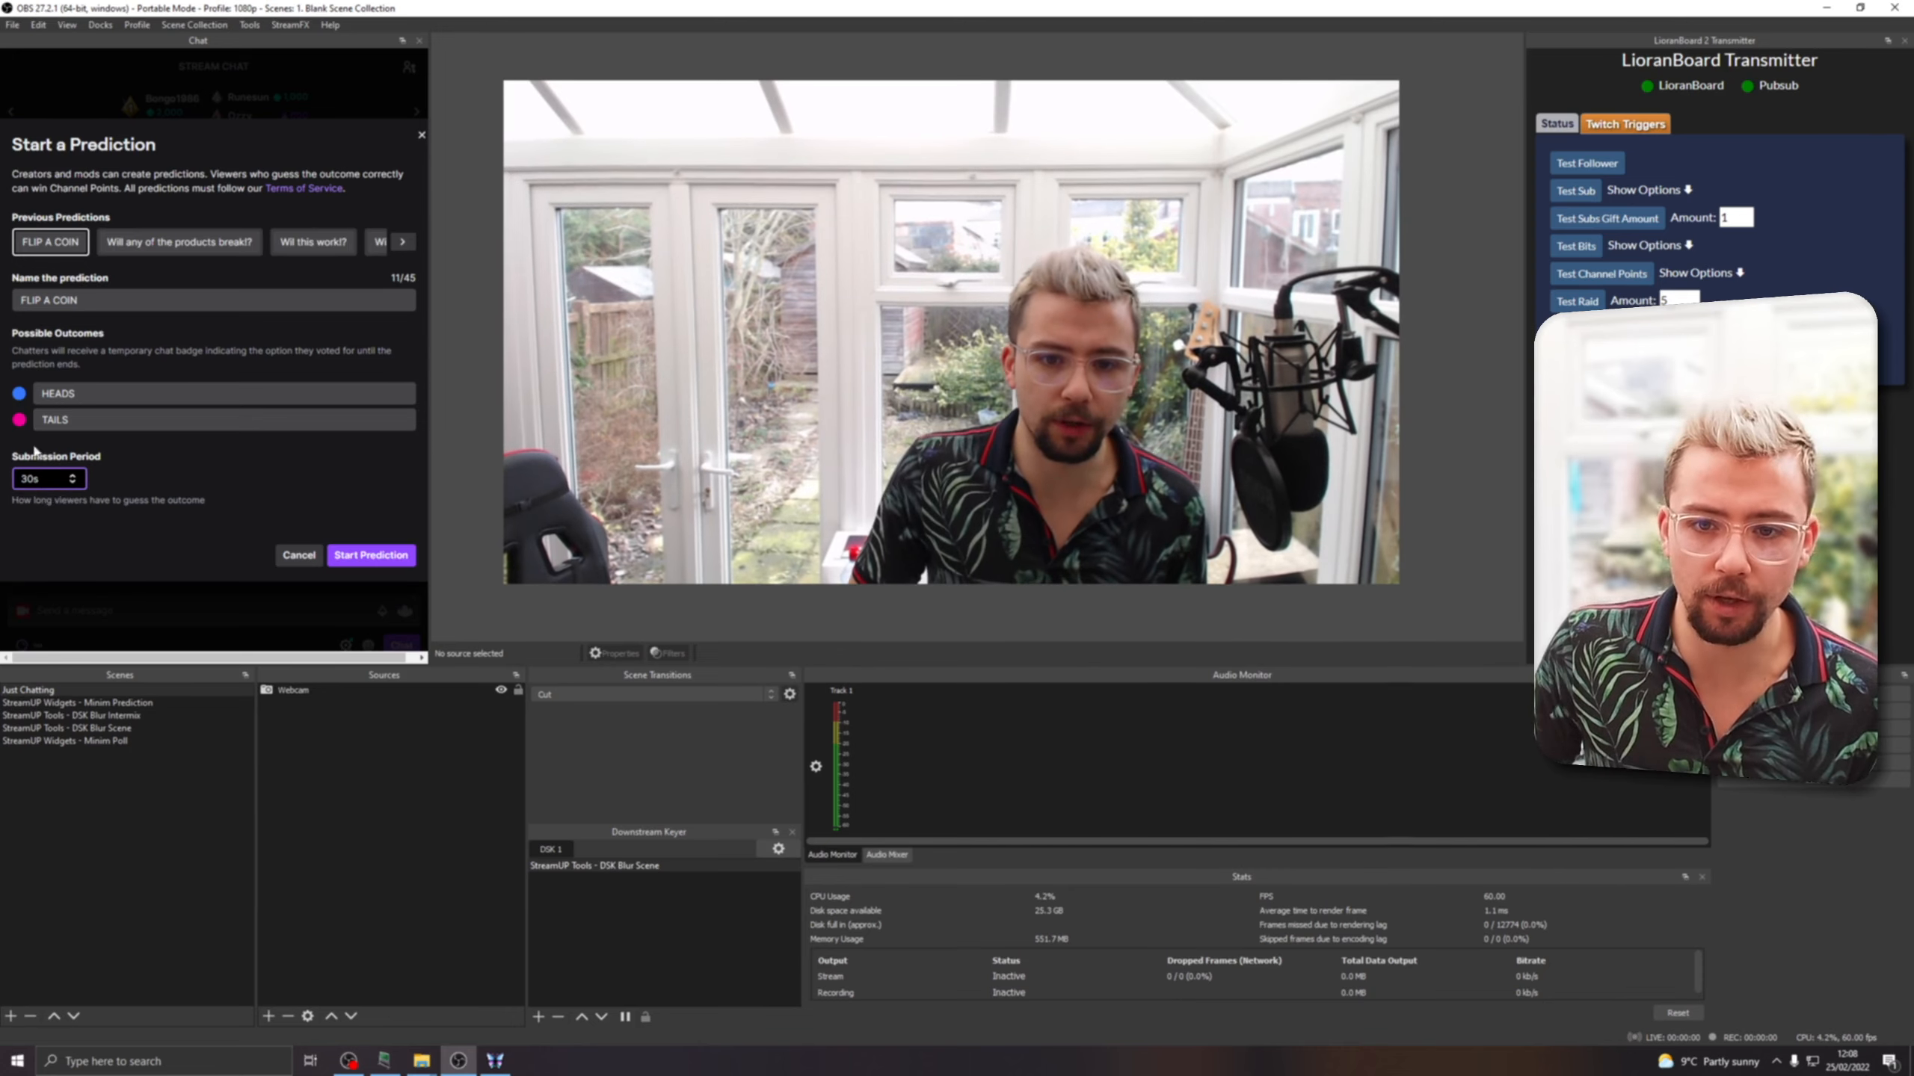
Start the 30s FLIP A COIN prediction, and shrink and move Minim Prediction to the canvas's upper-left area in StreamUP Tools - DSK Blur Intermix.
click(373, 559)
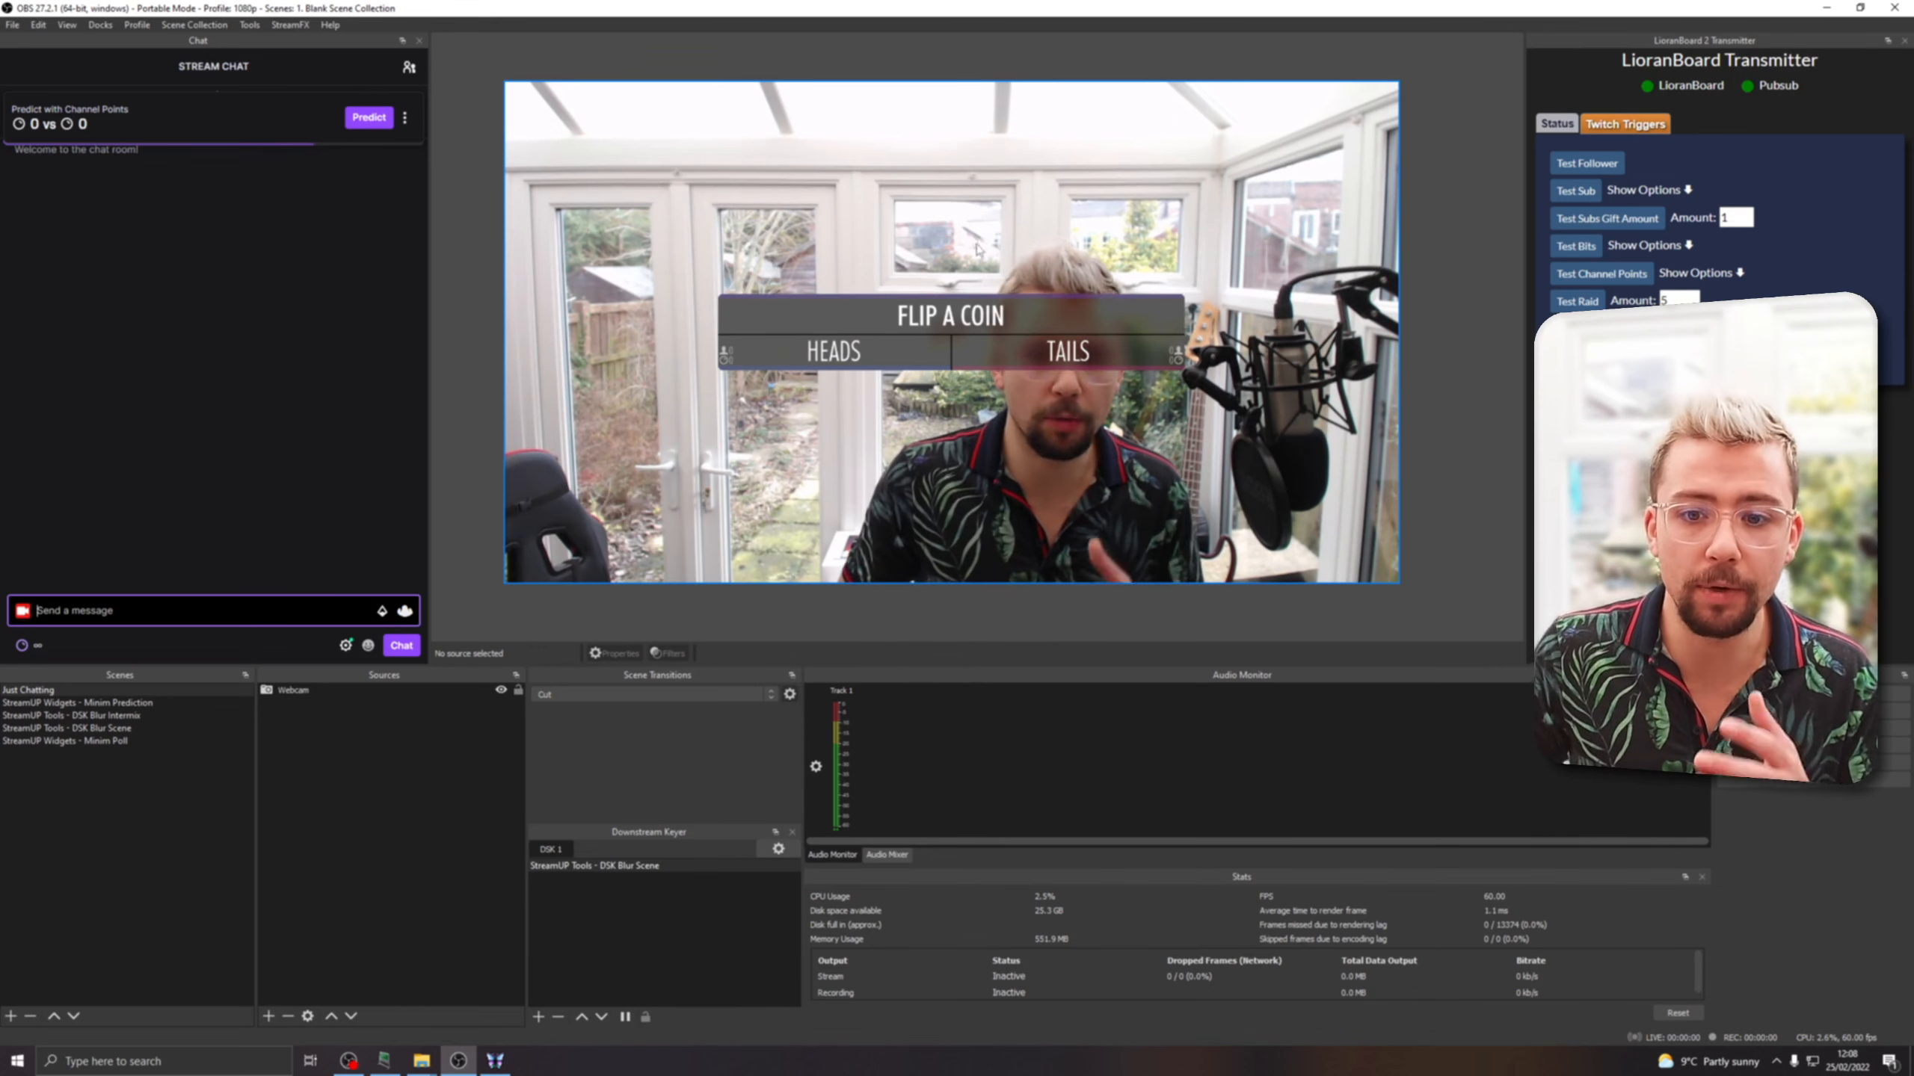
click(131, 719)
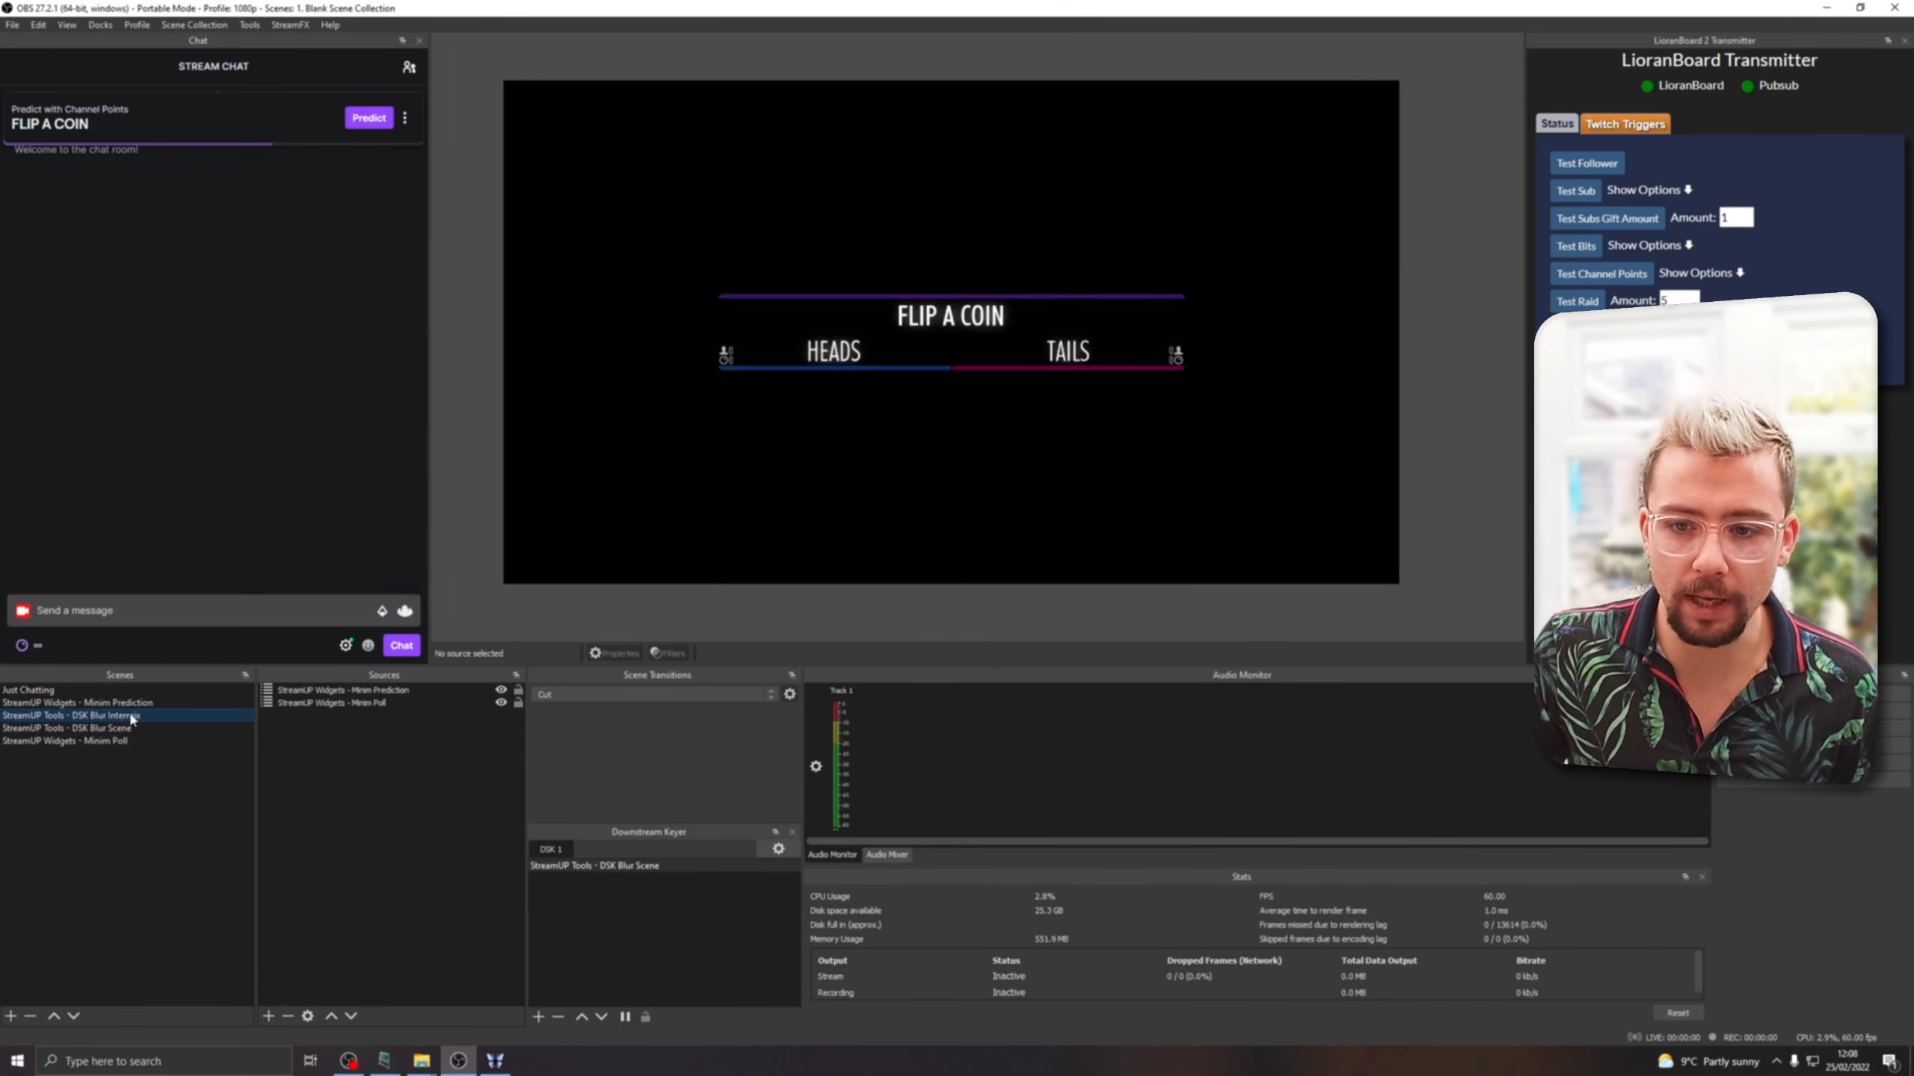
click(453, 691)
drag(1055, 461, 969, 348)
drag(1314, 481, 974, 317)
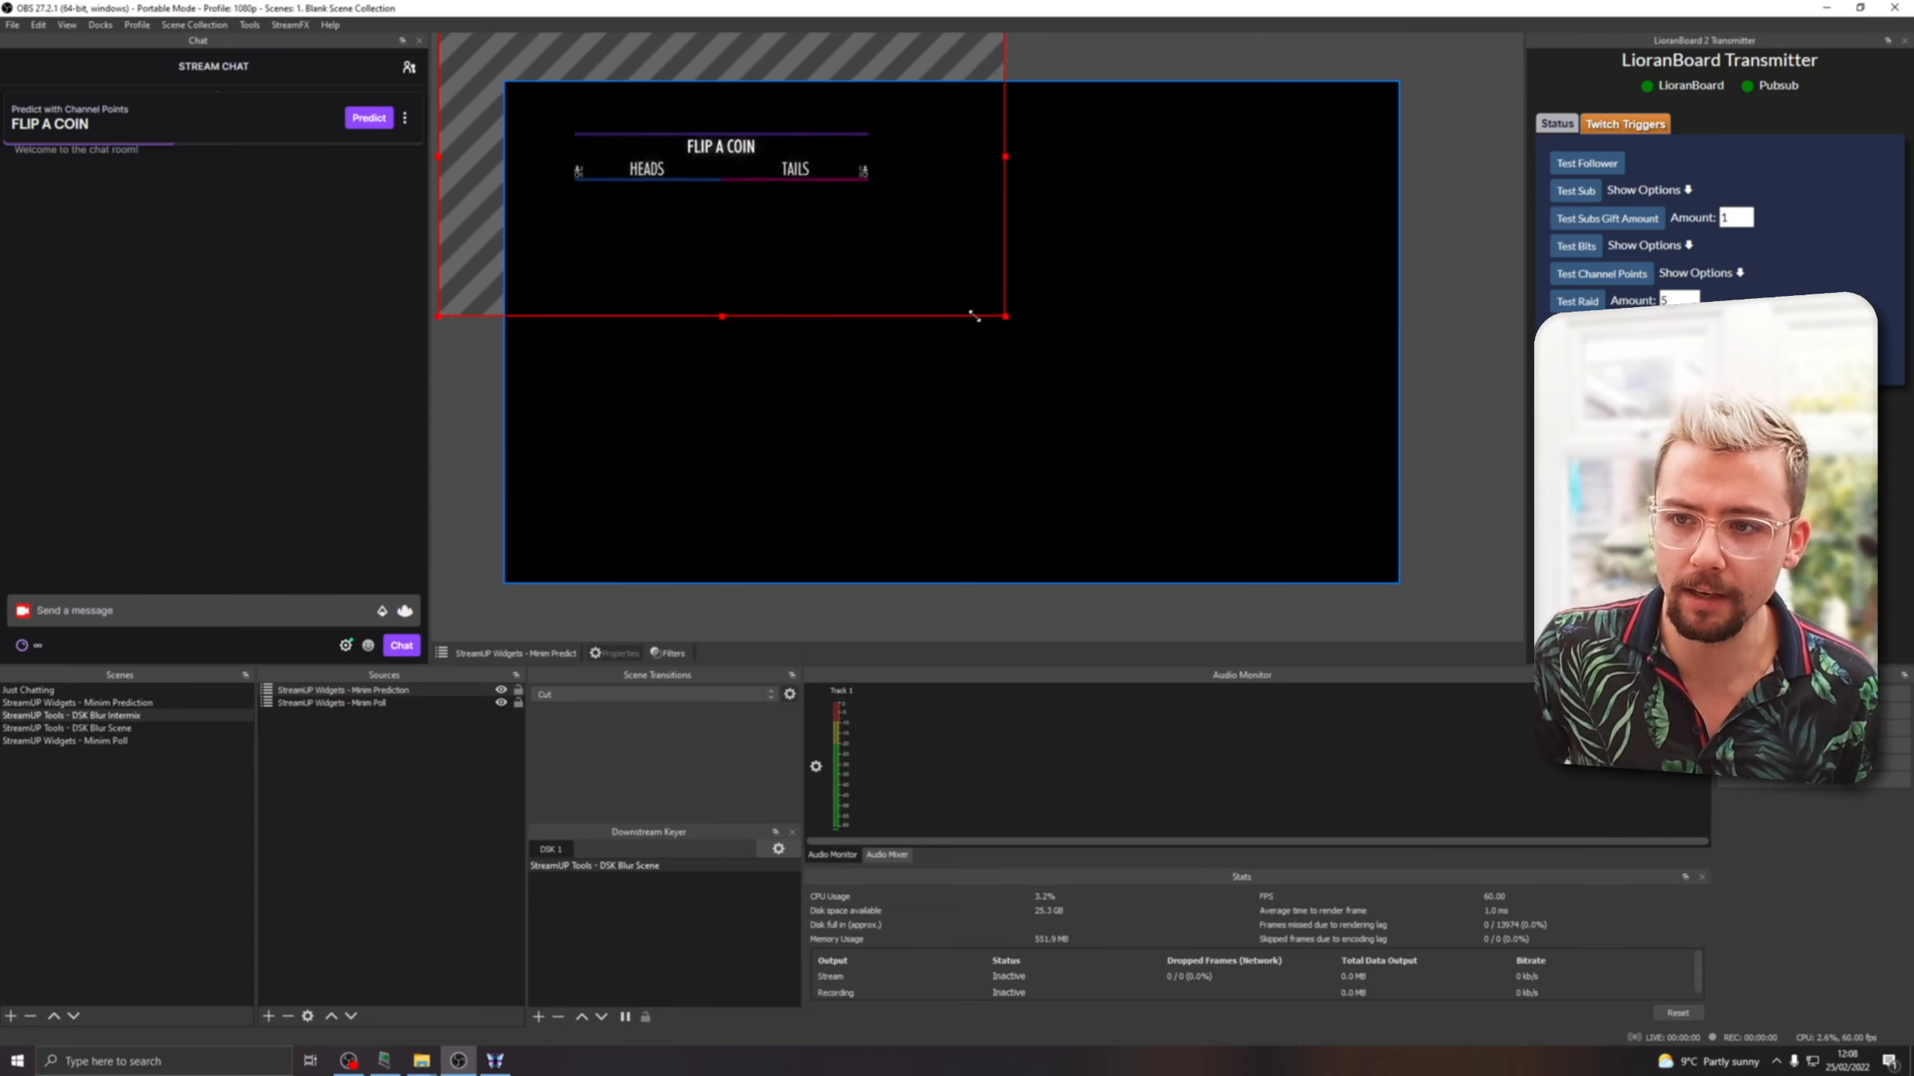
mouse_move(714, 225)
mouse_down()
mouse_move(704, 260)
mouse_move(694, 225)
mouse_up()
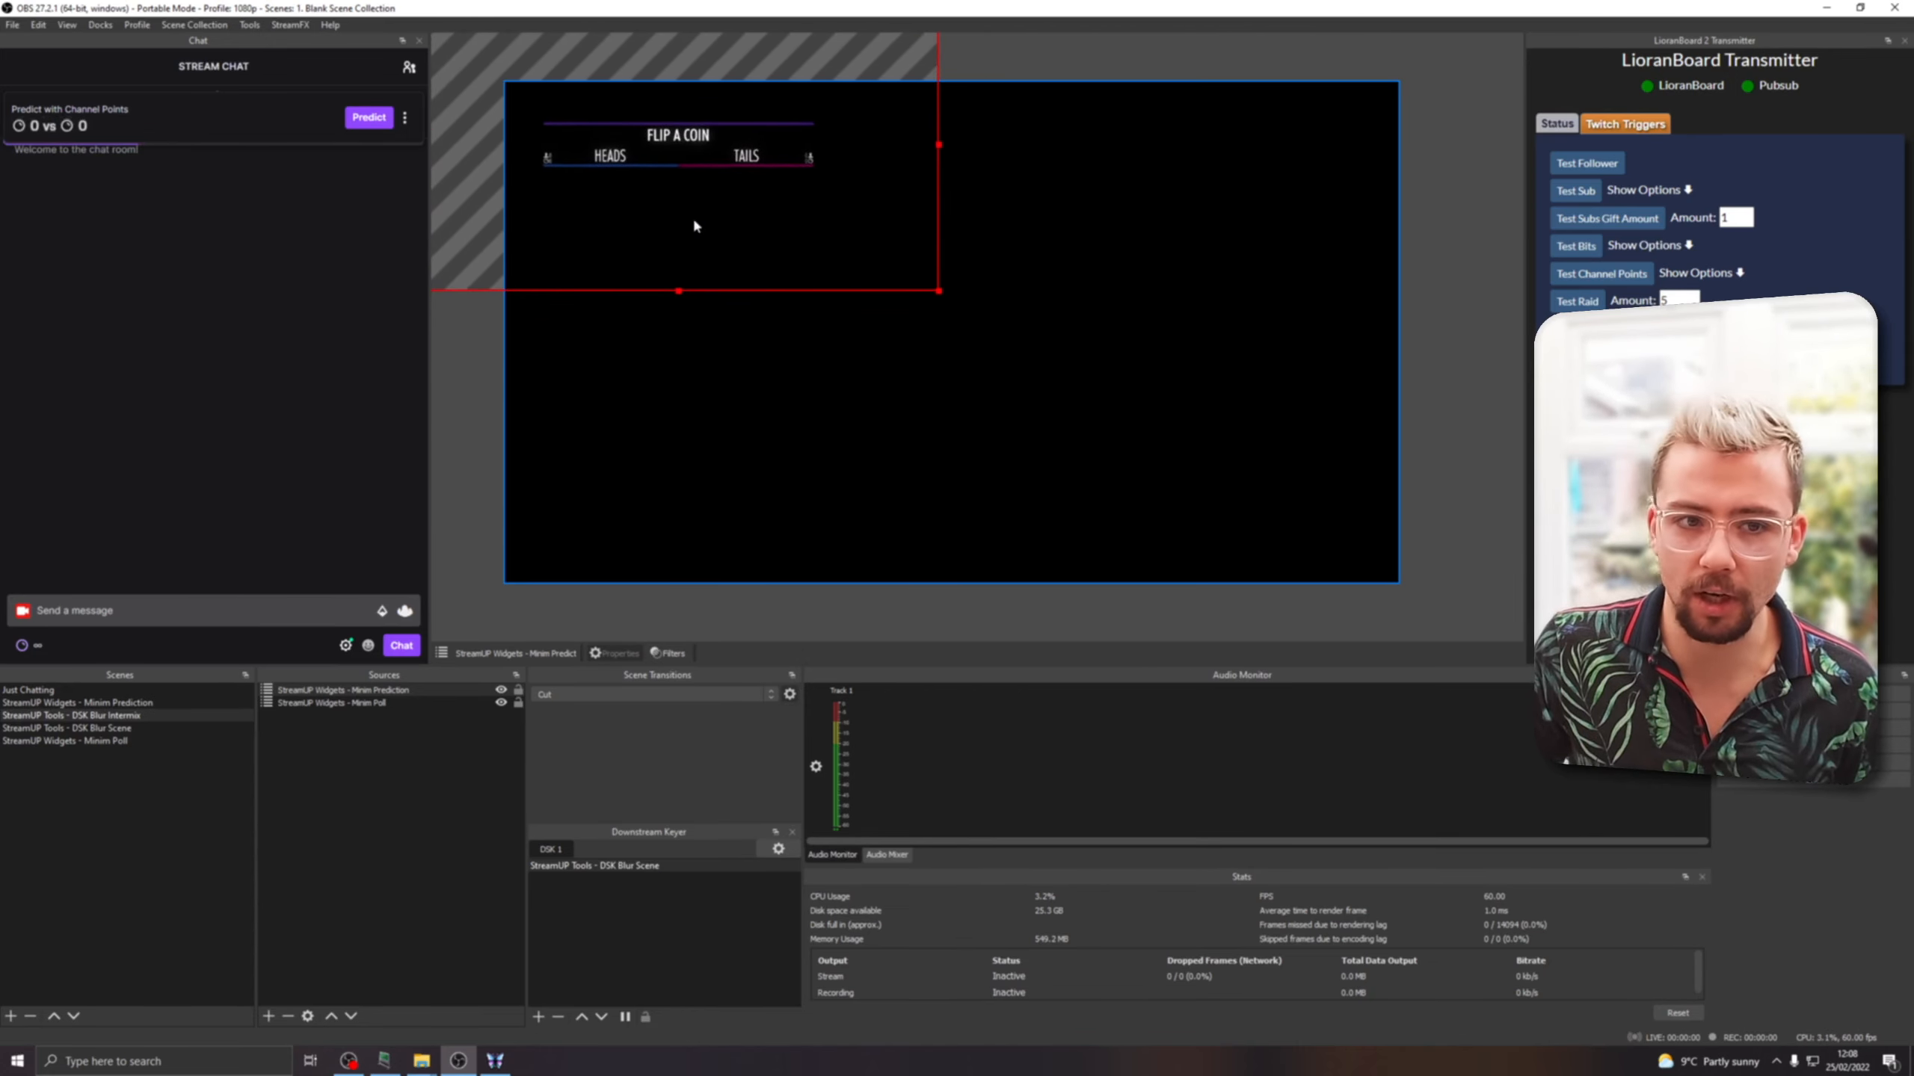
click(47, 691)
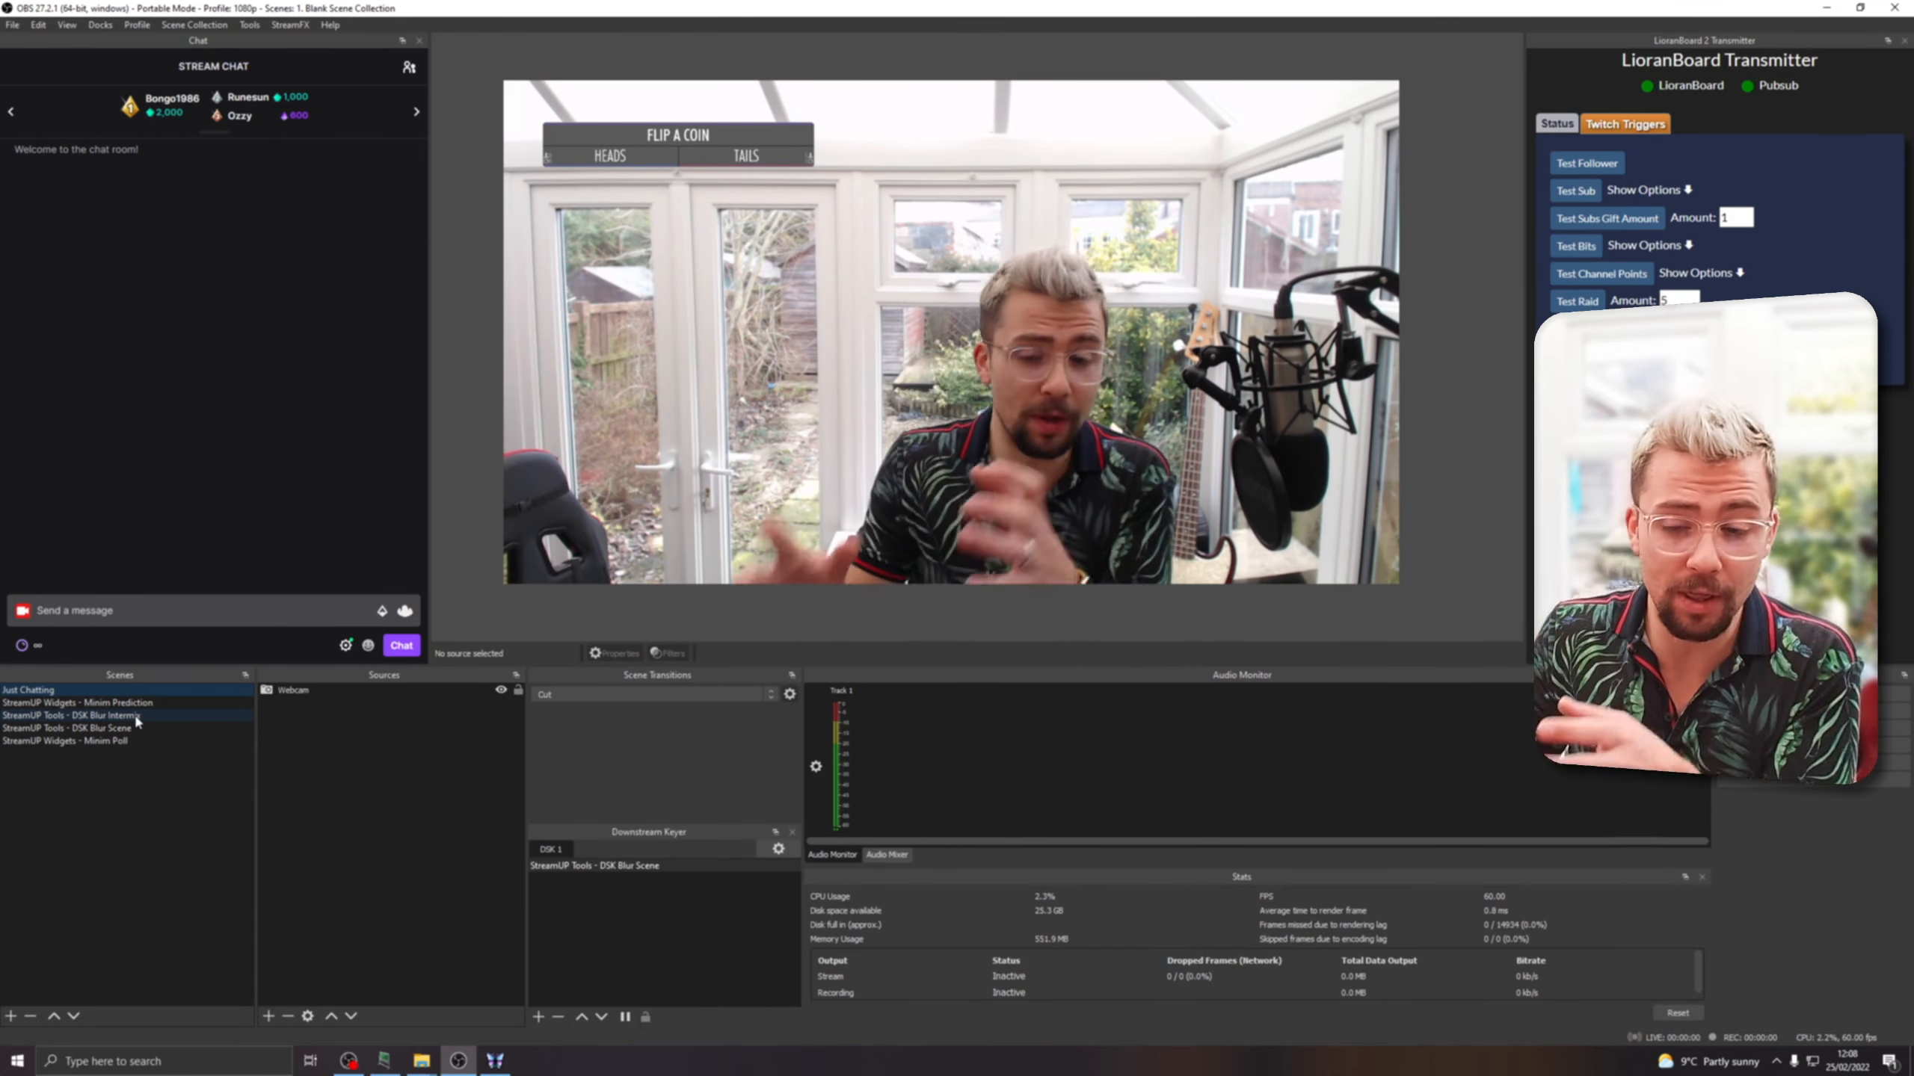
Add the existing Just Chatting scene as the lowest source in StreamUP Tools - DSK Blur Intermix, and hide it.
click(137, 717)
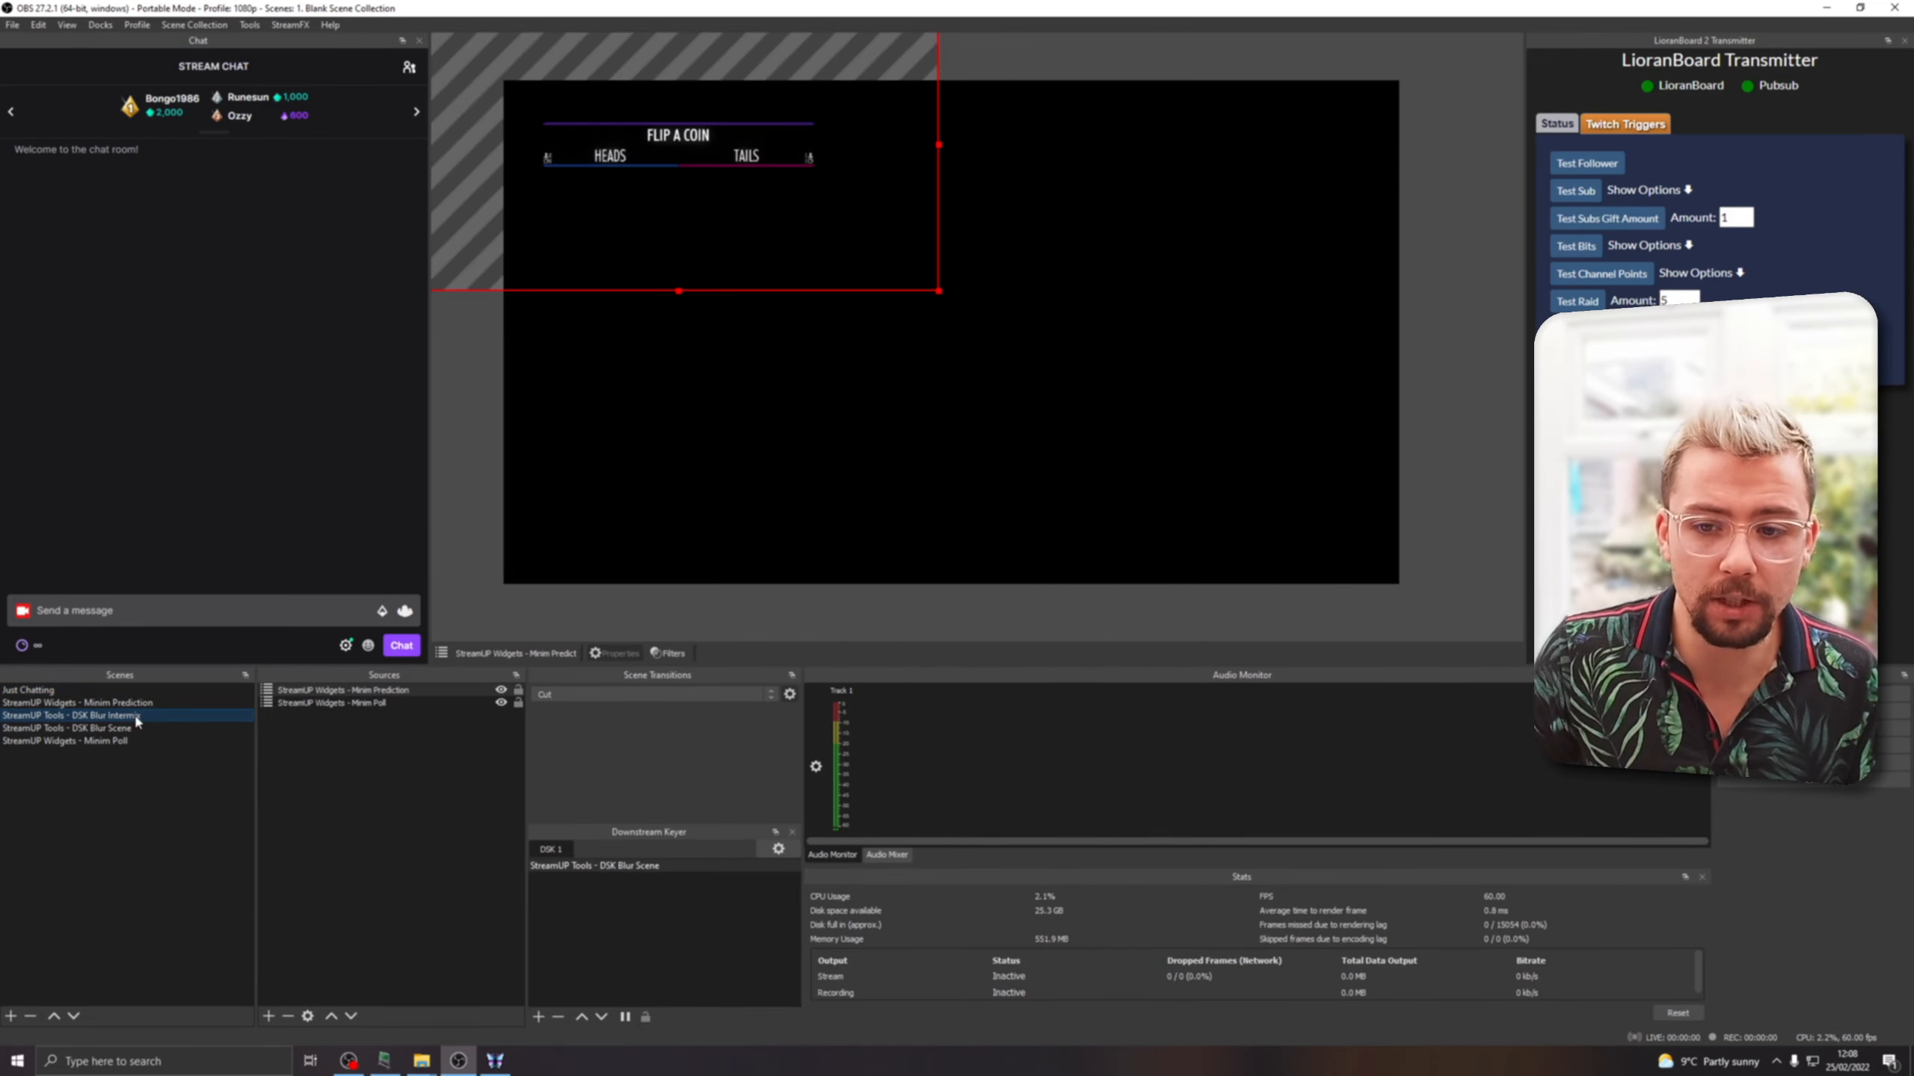
right_click(352, 758)
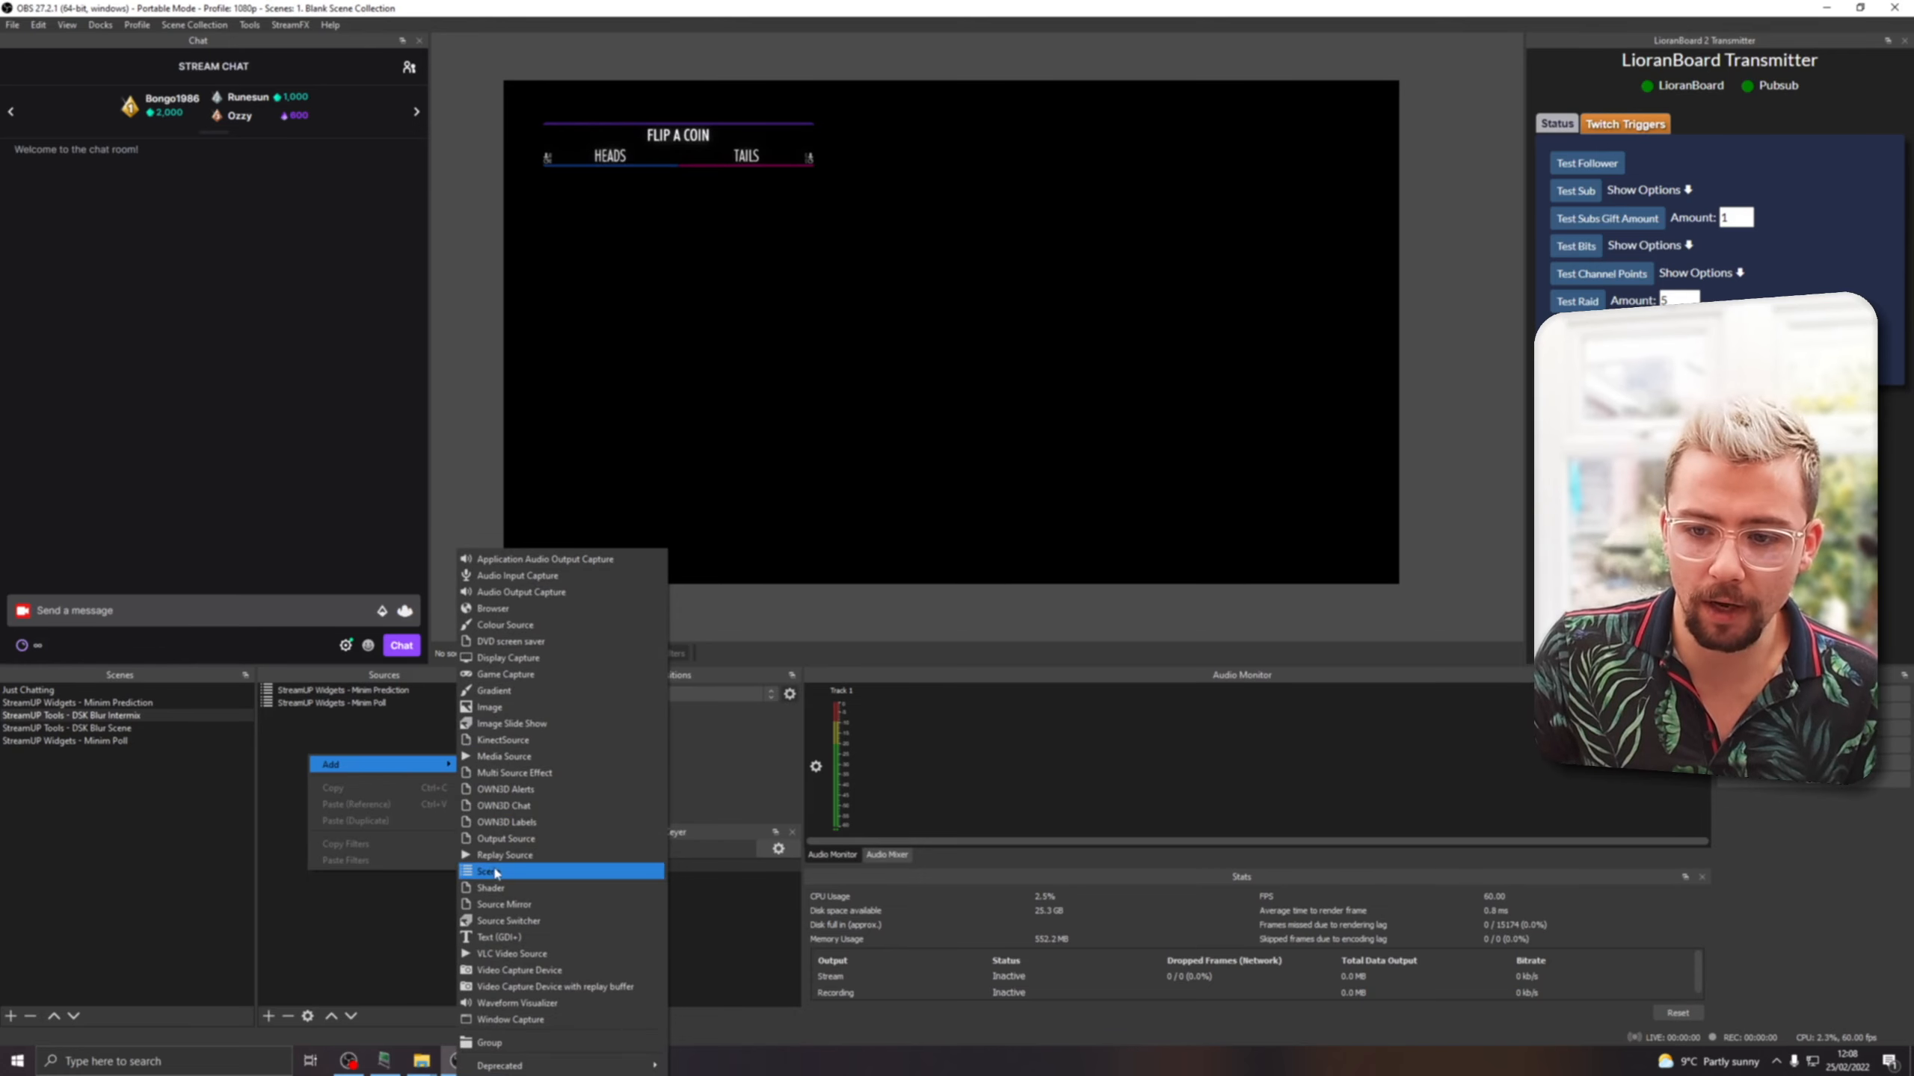
click(495, 873)
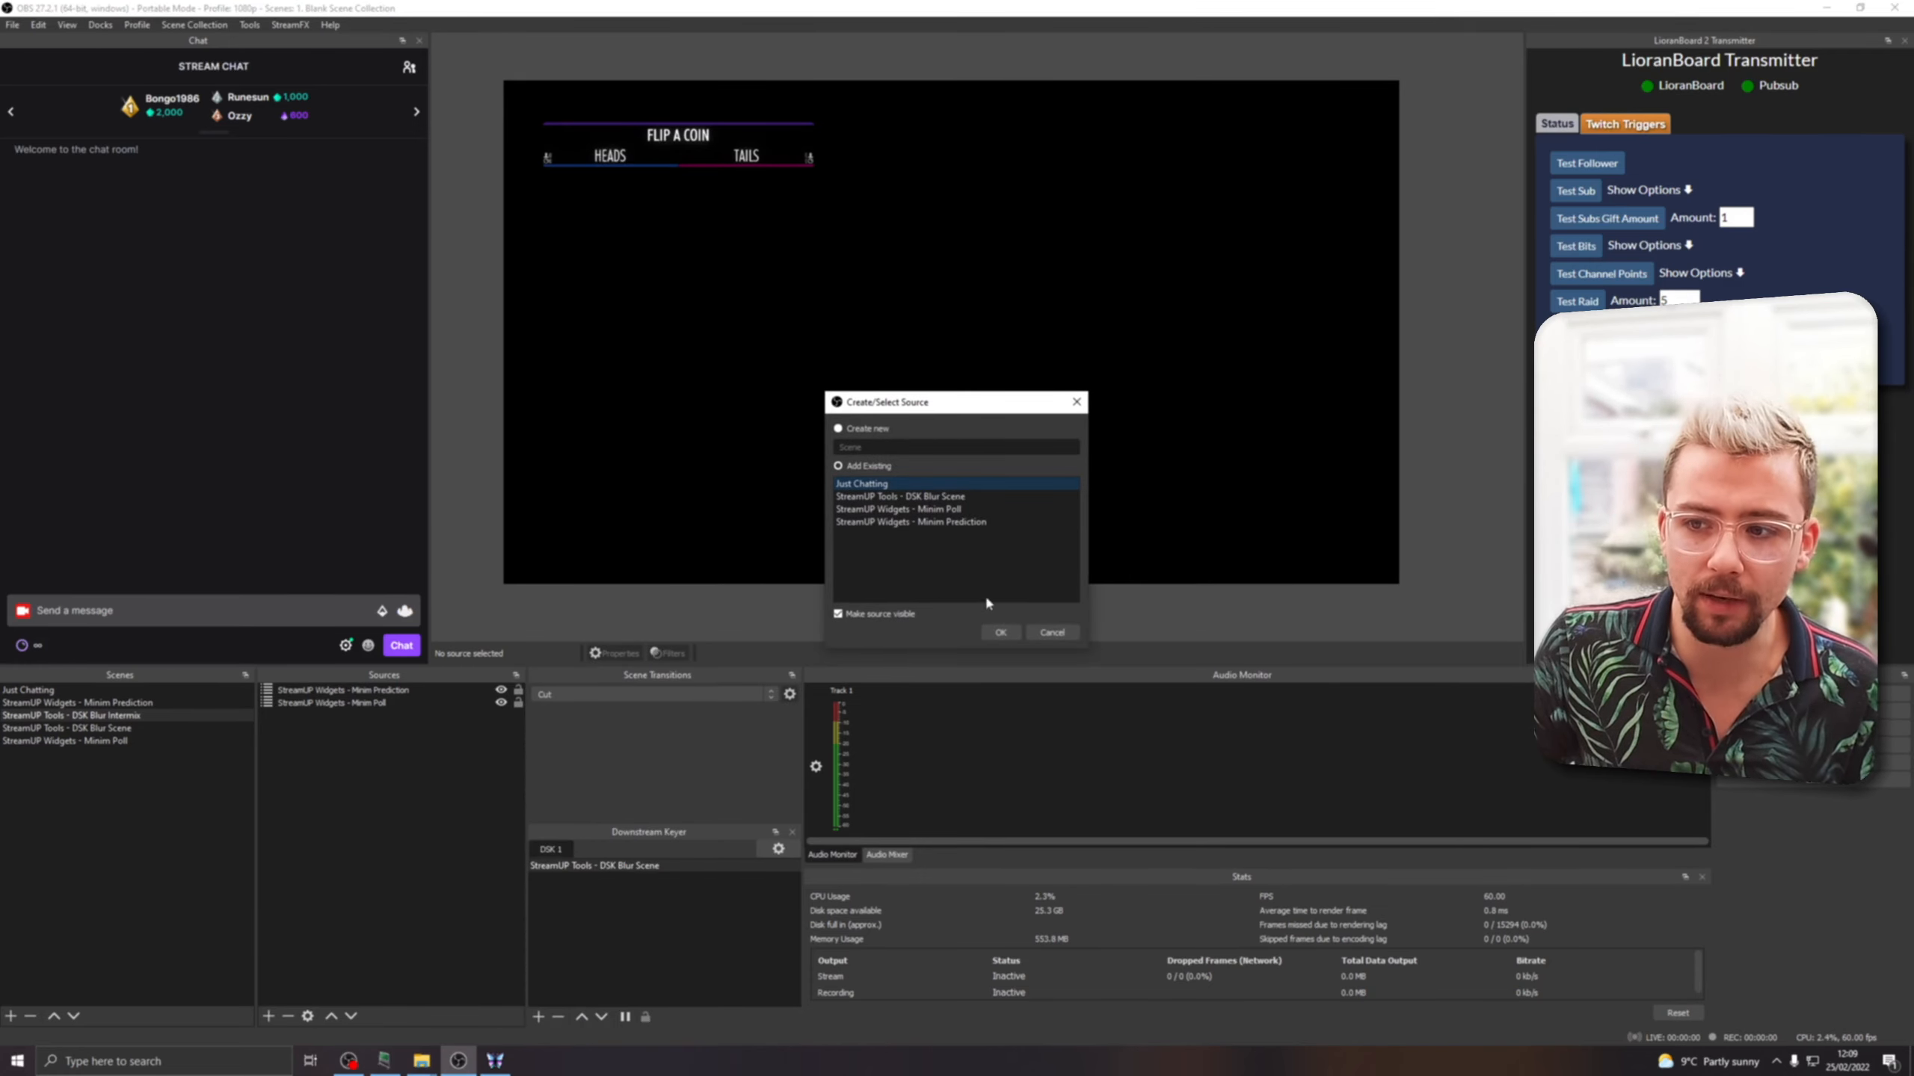
click(1000, 632)
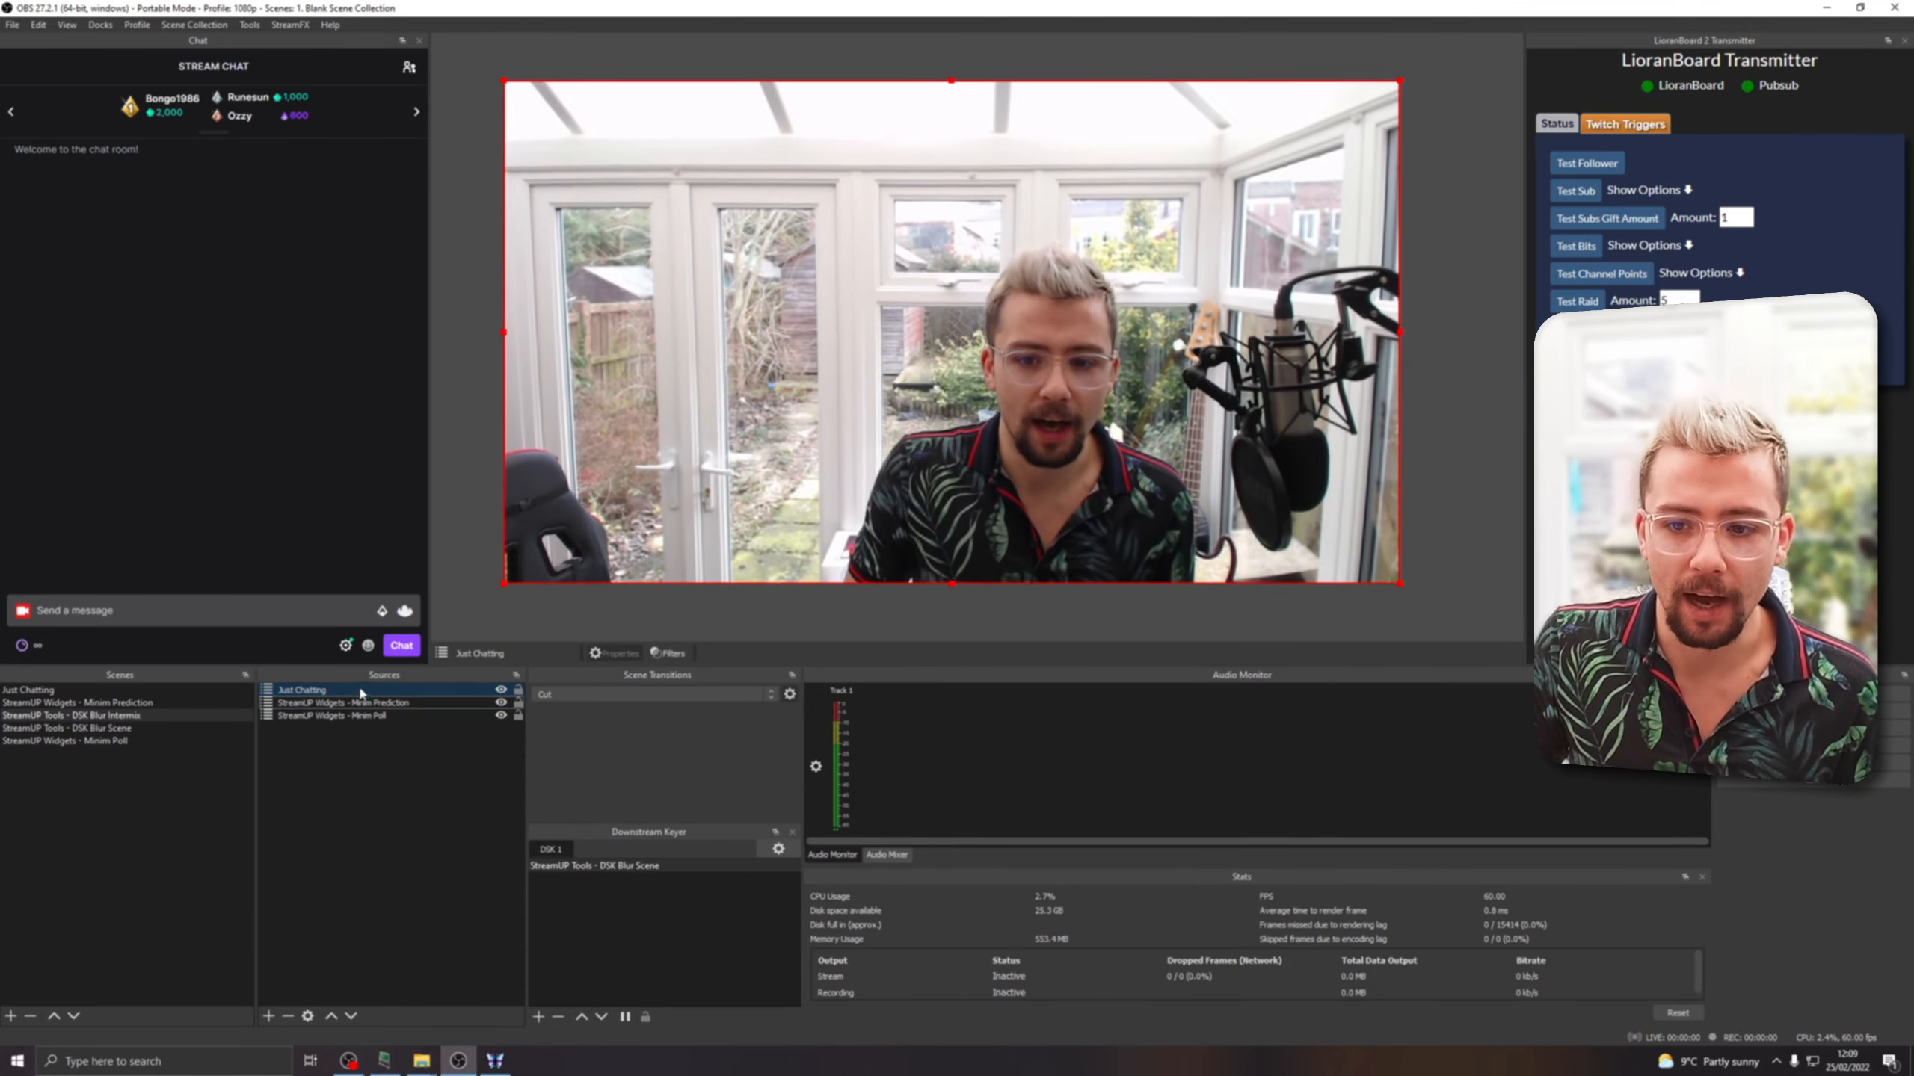
drag(339, 690, 368, 742)
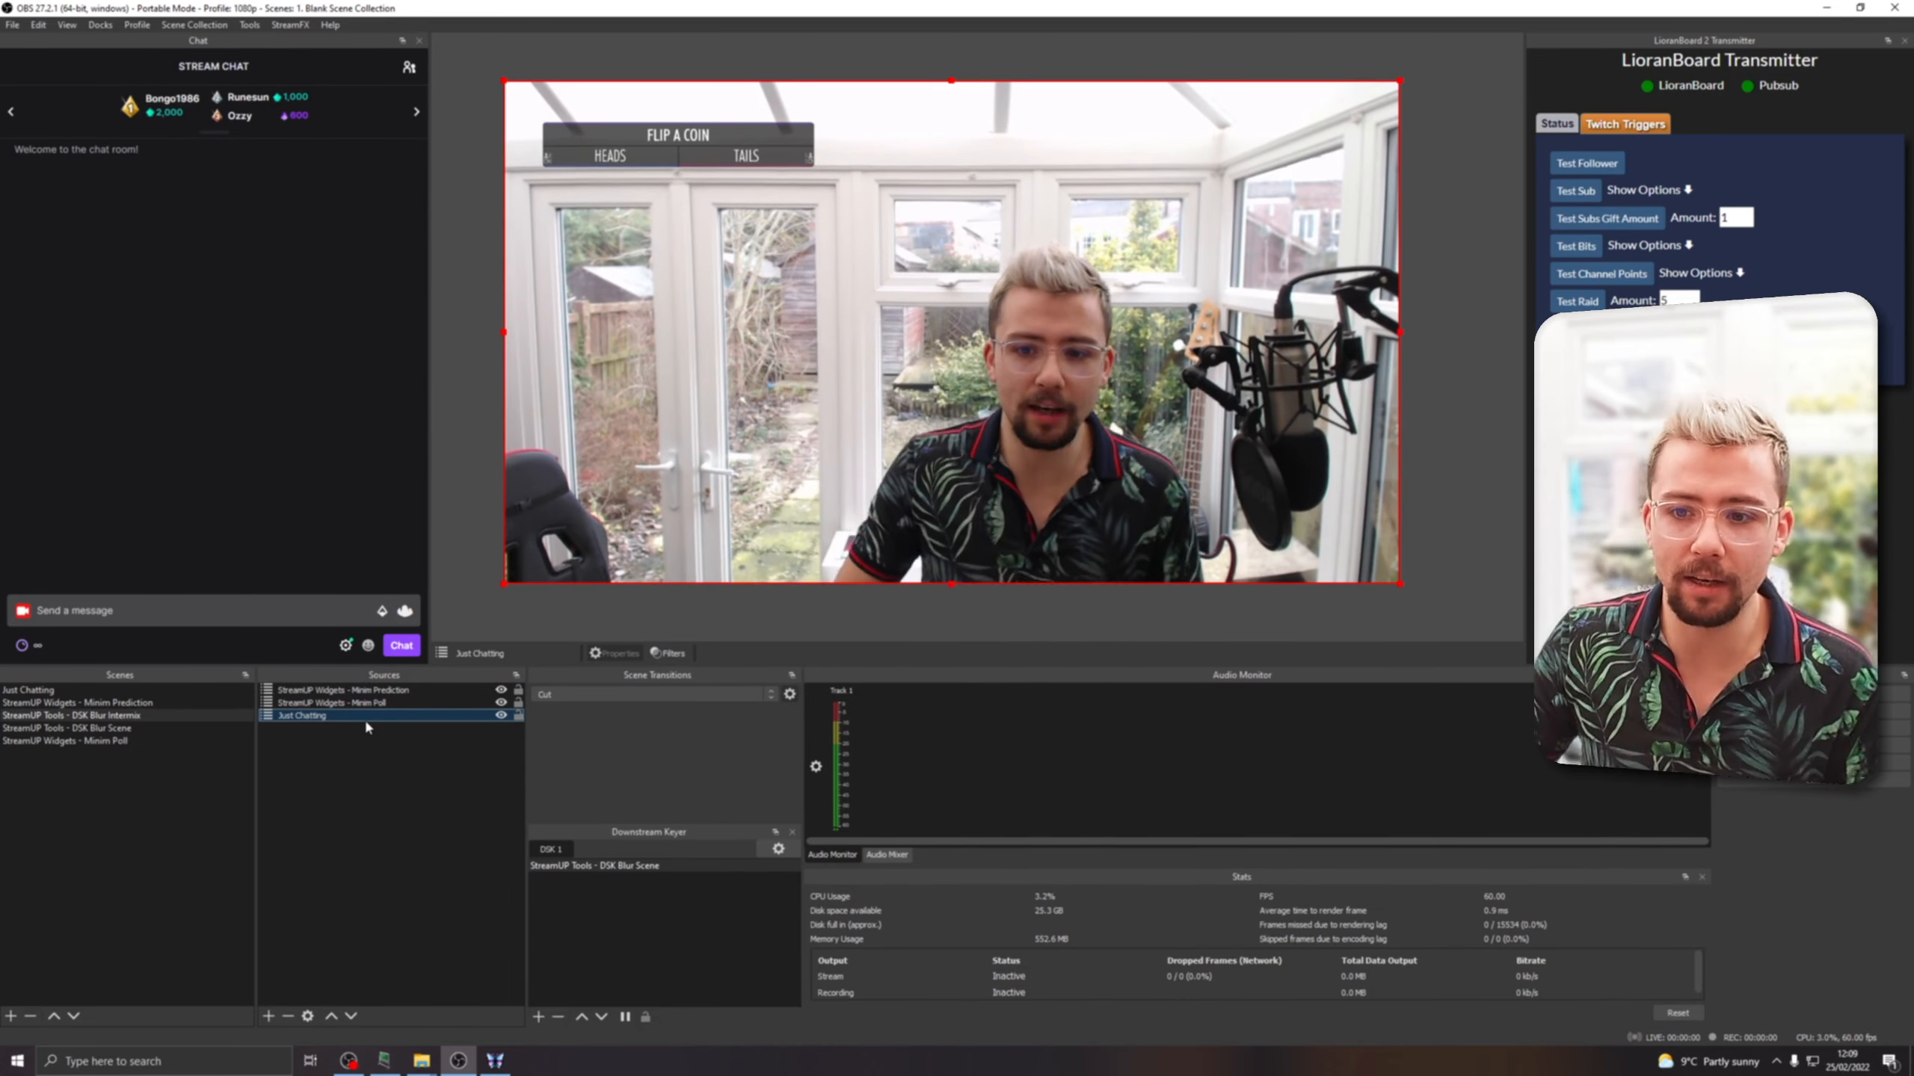
click(501, 715)
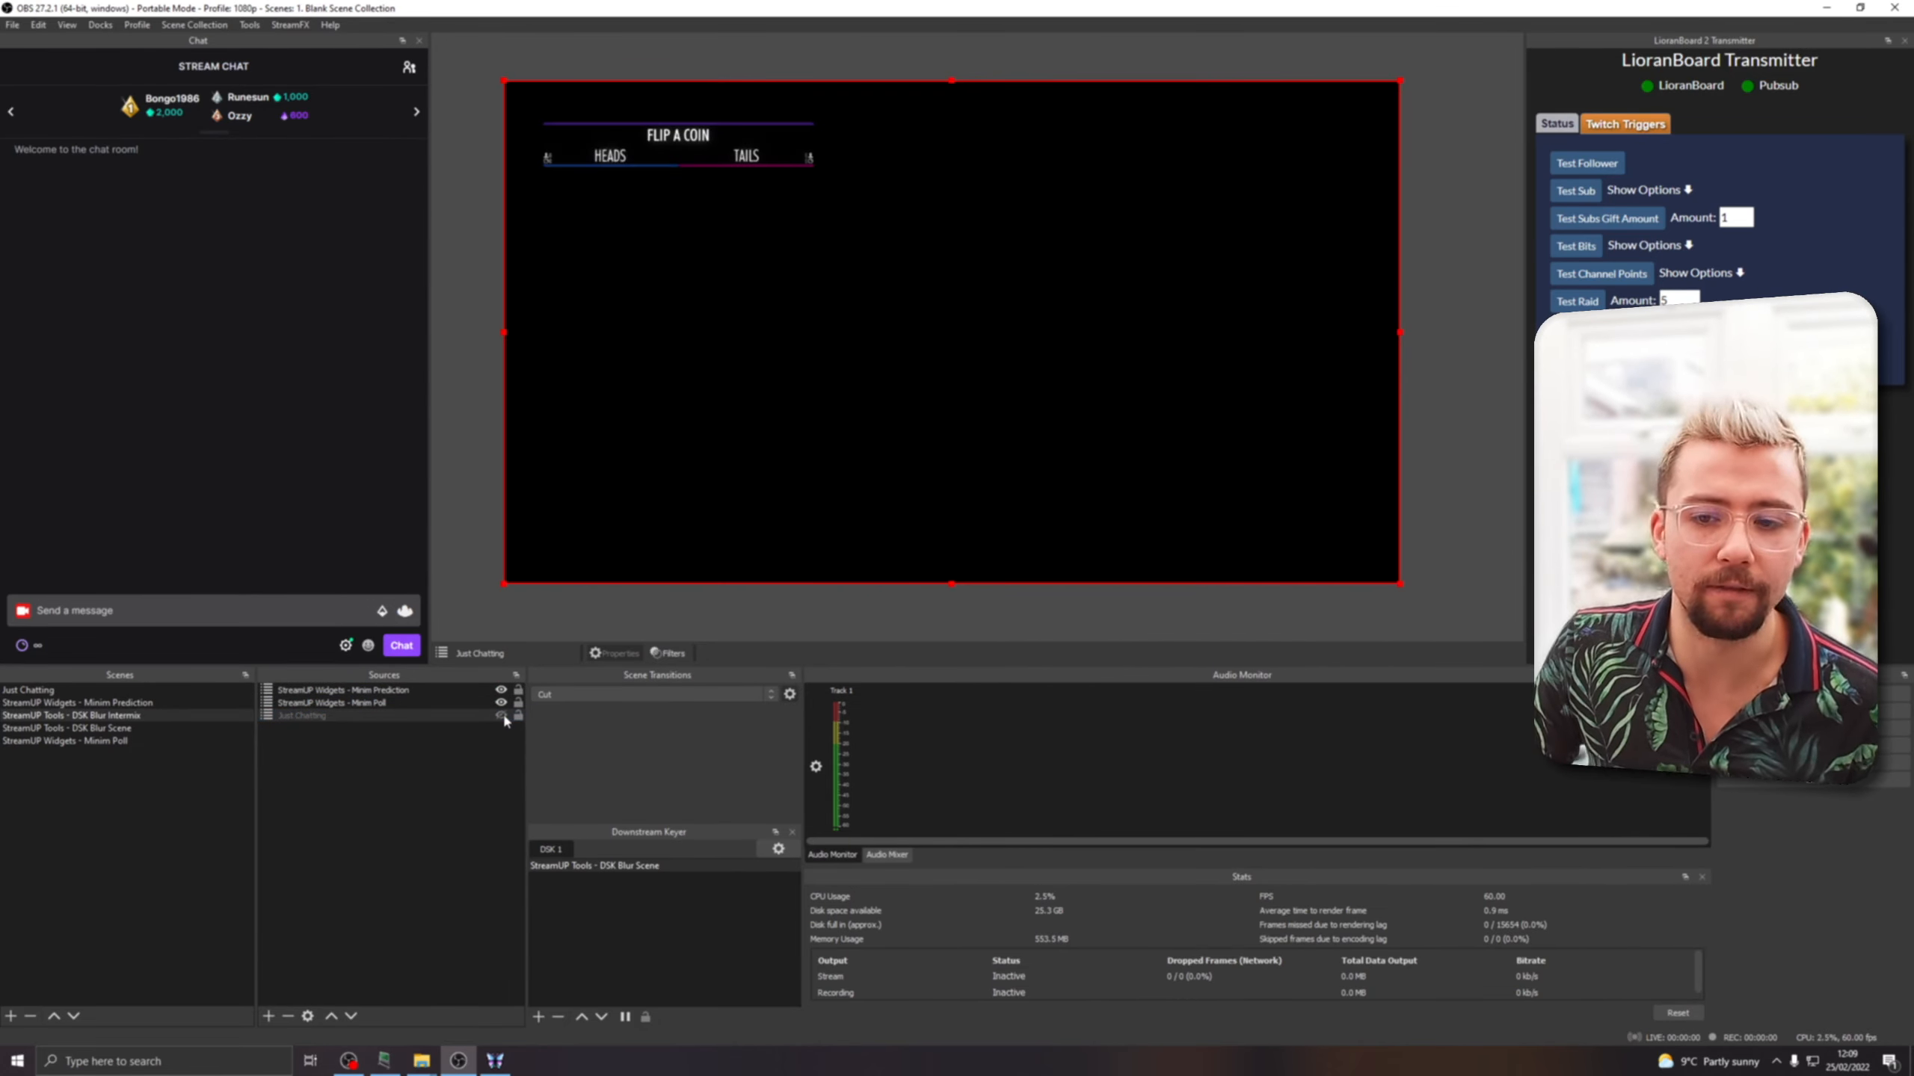
click(502, 709)
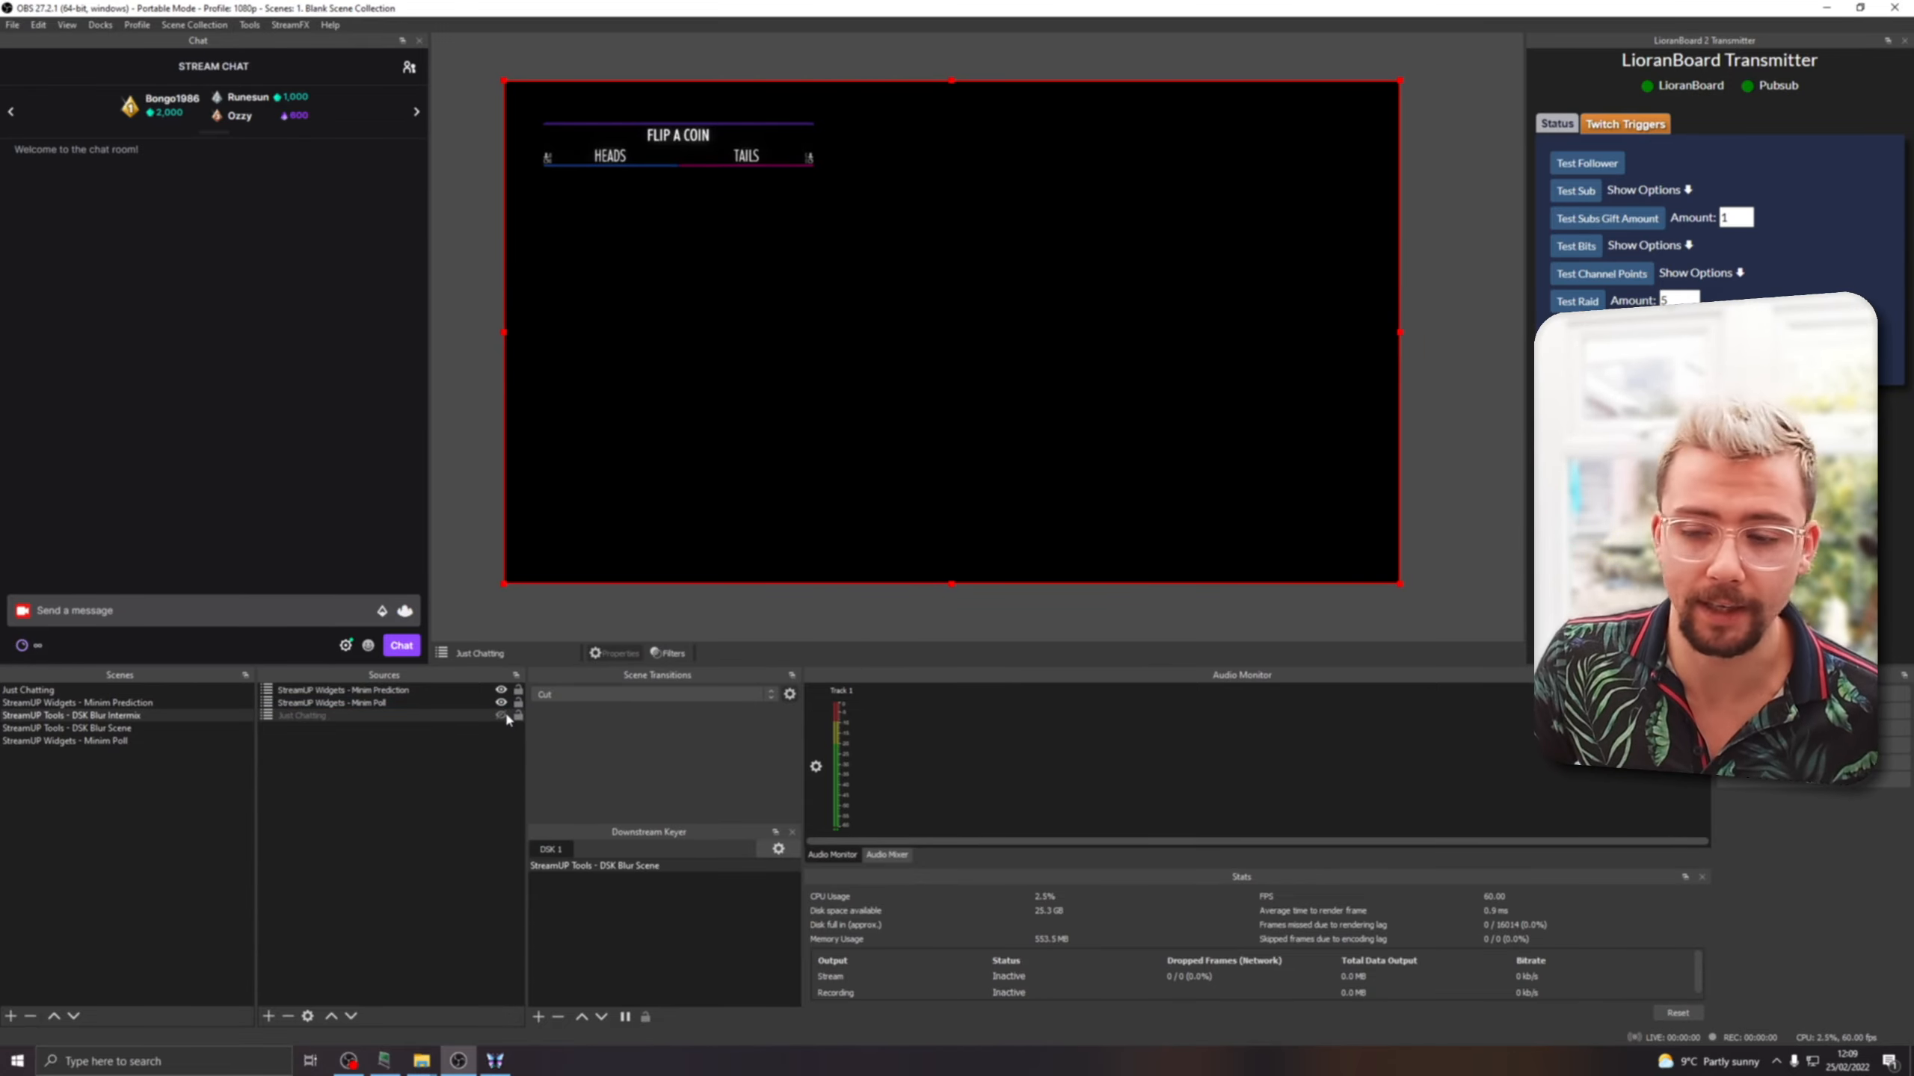
click(460, 706)
Start a Twitch poll from the stream chat with /poll, using "question", responses 1, 2 and 3, and a 2m duration, and view Just Chatting.
click(78, 612)
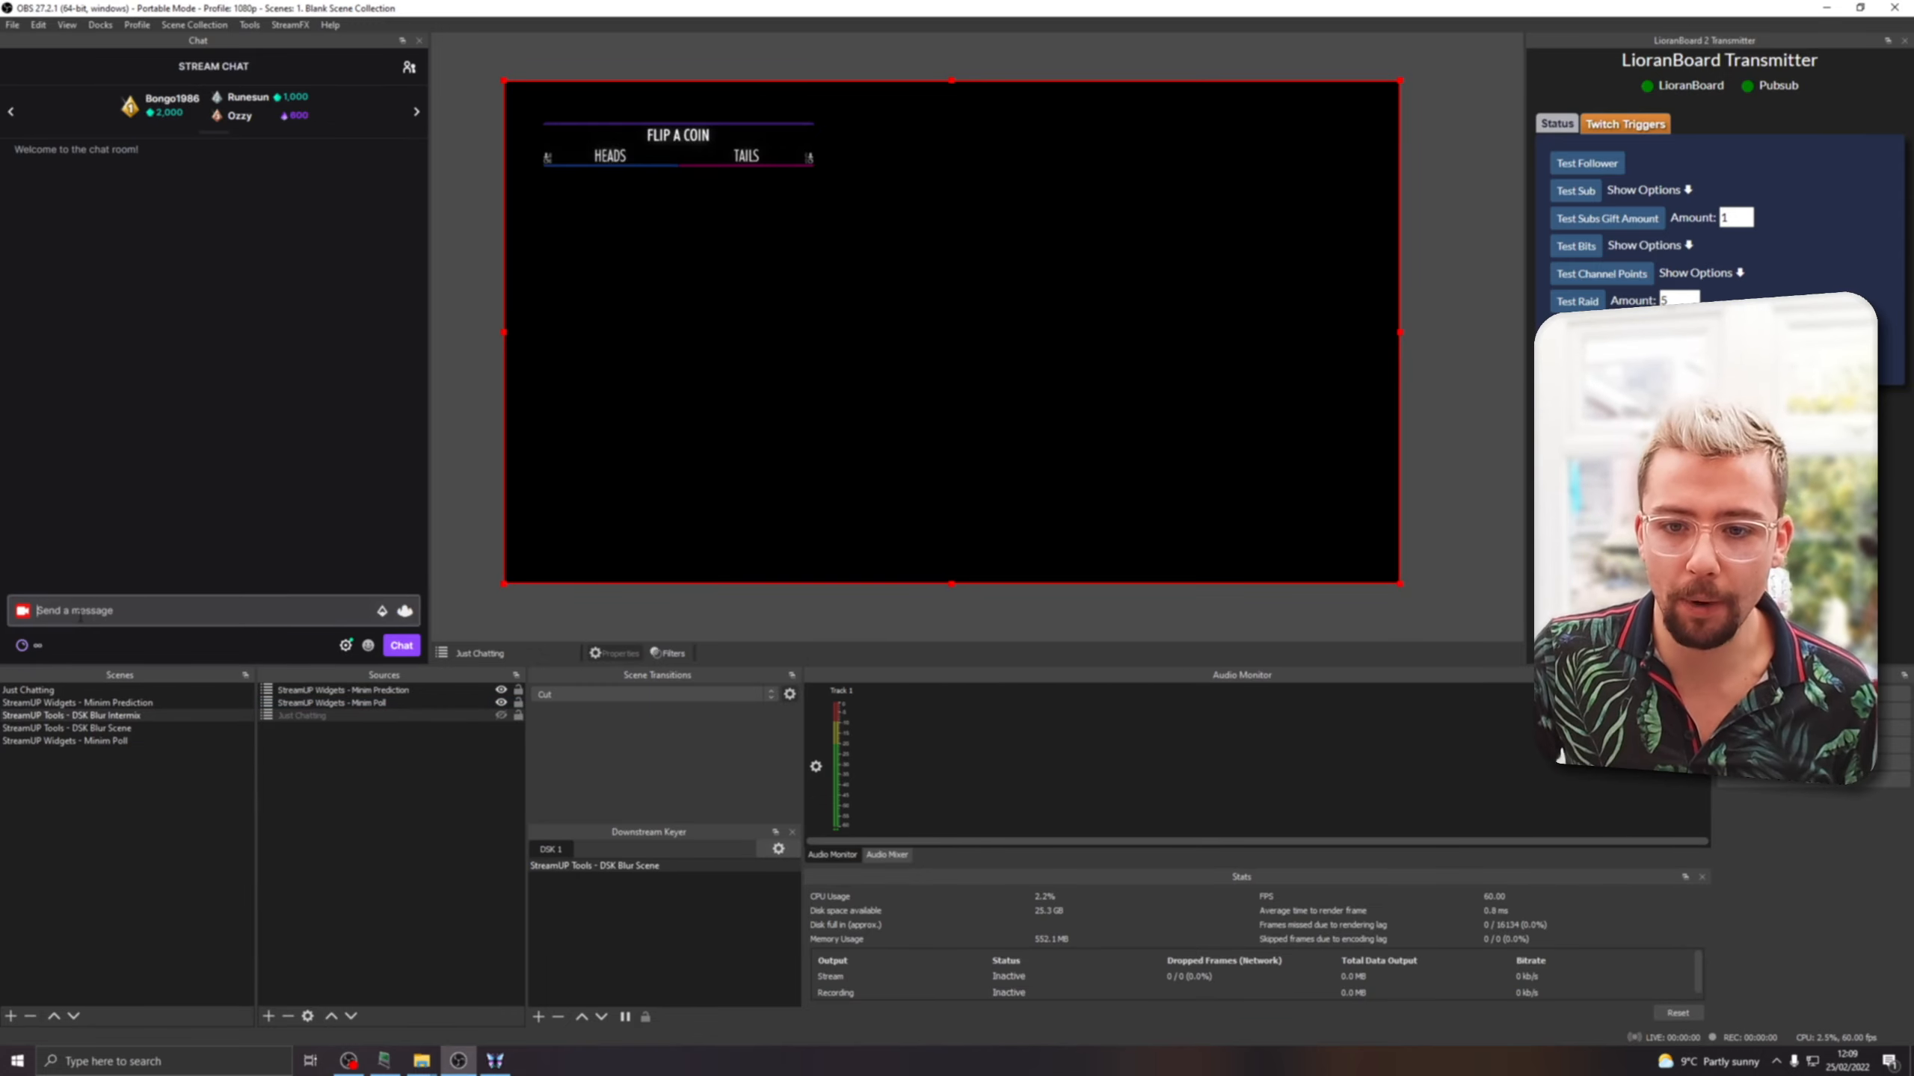
text(/poll)
key(Return)
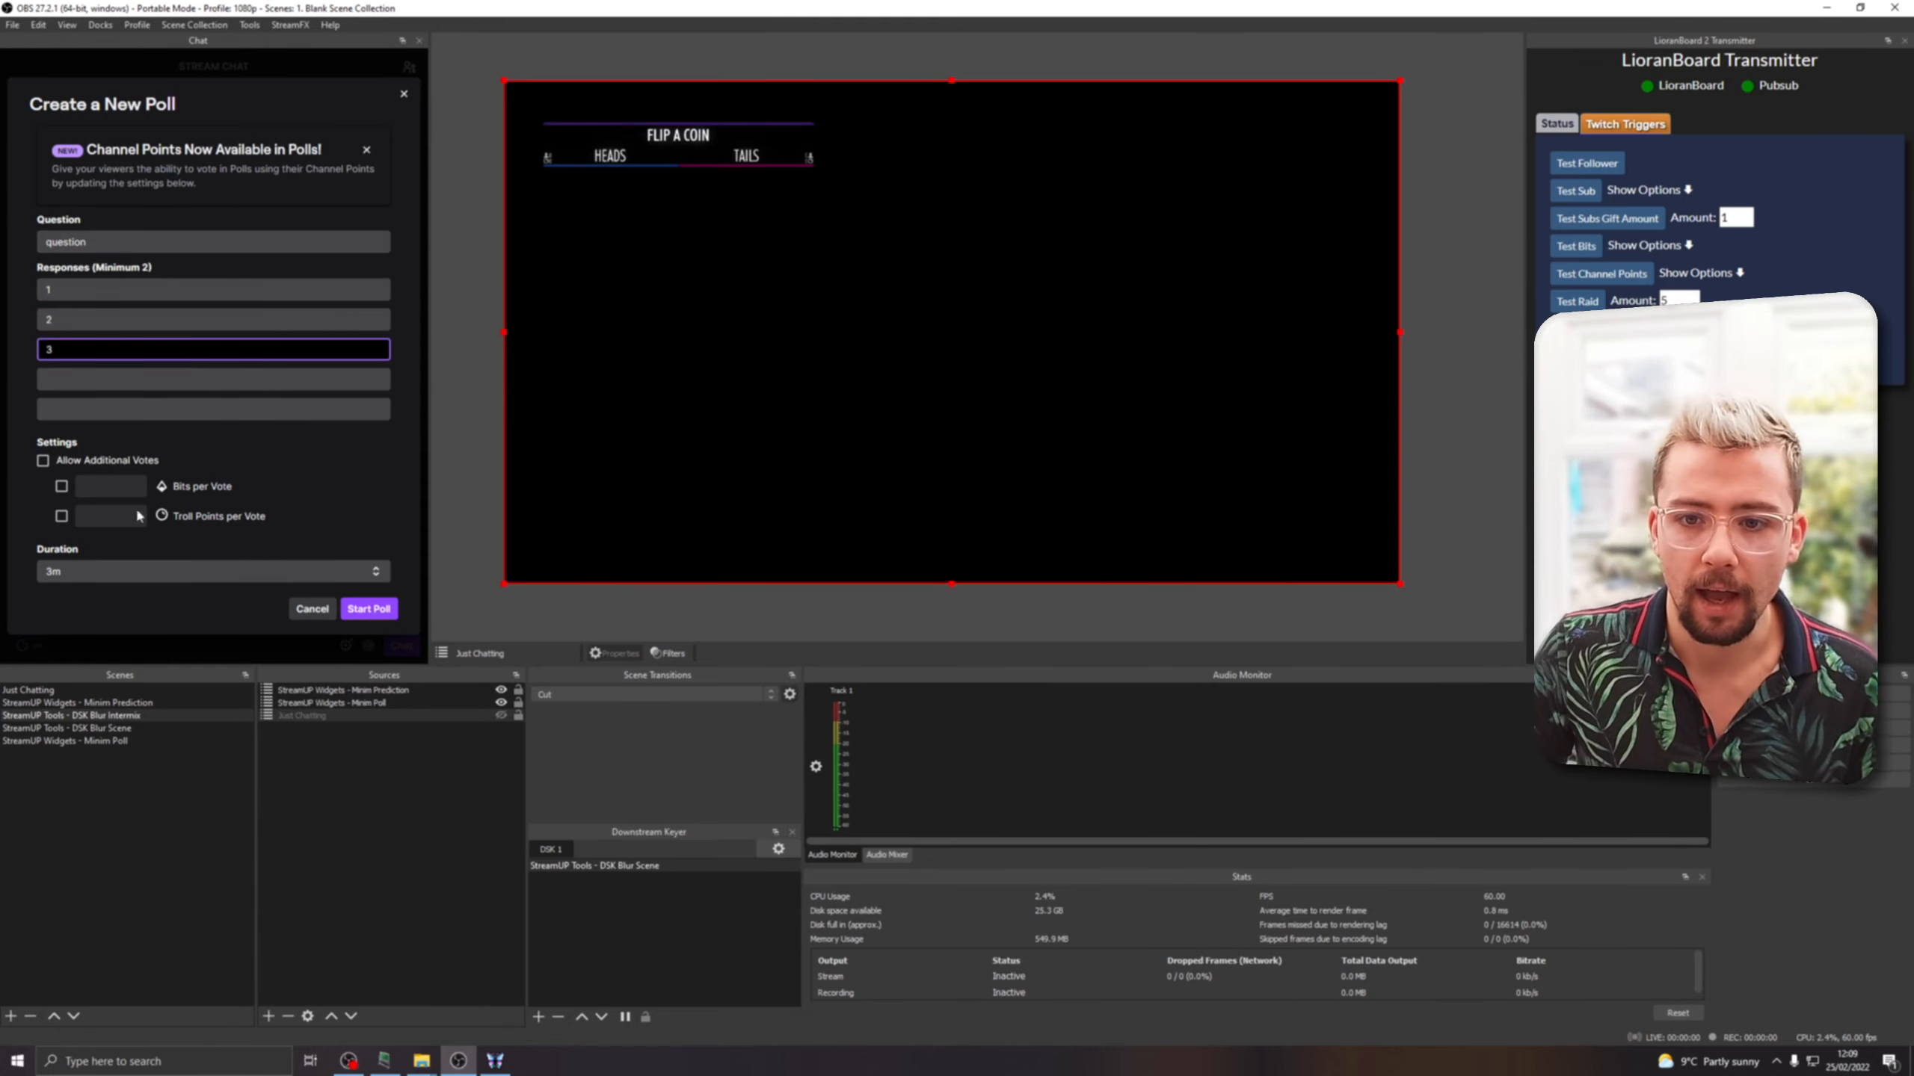
click(143, 571)
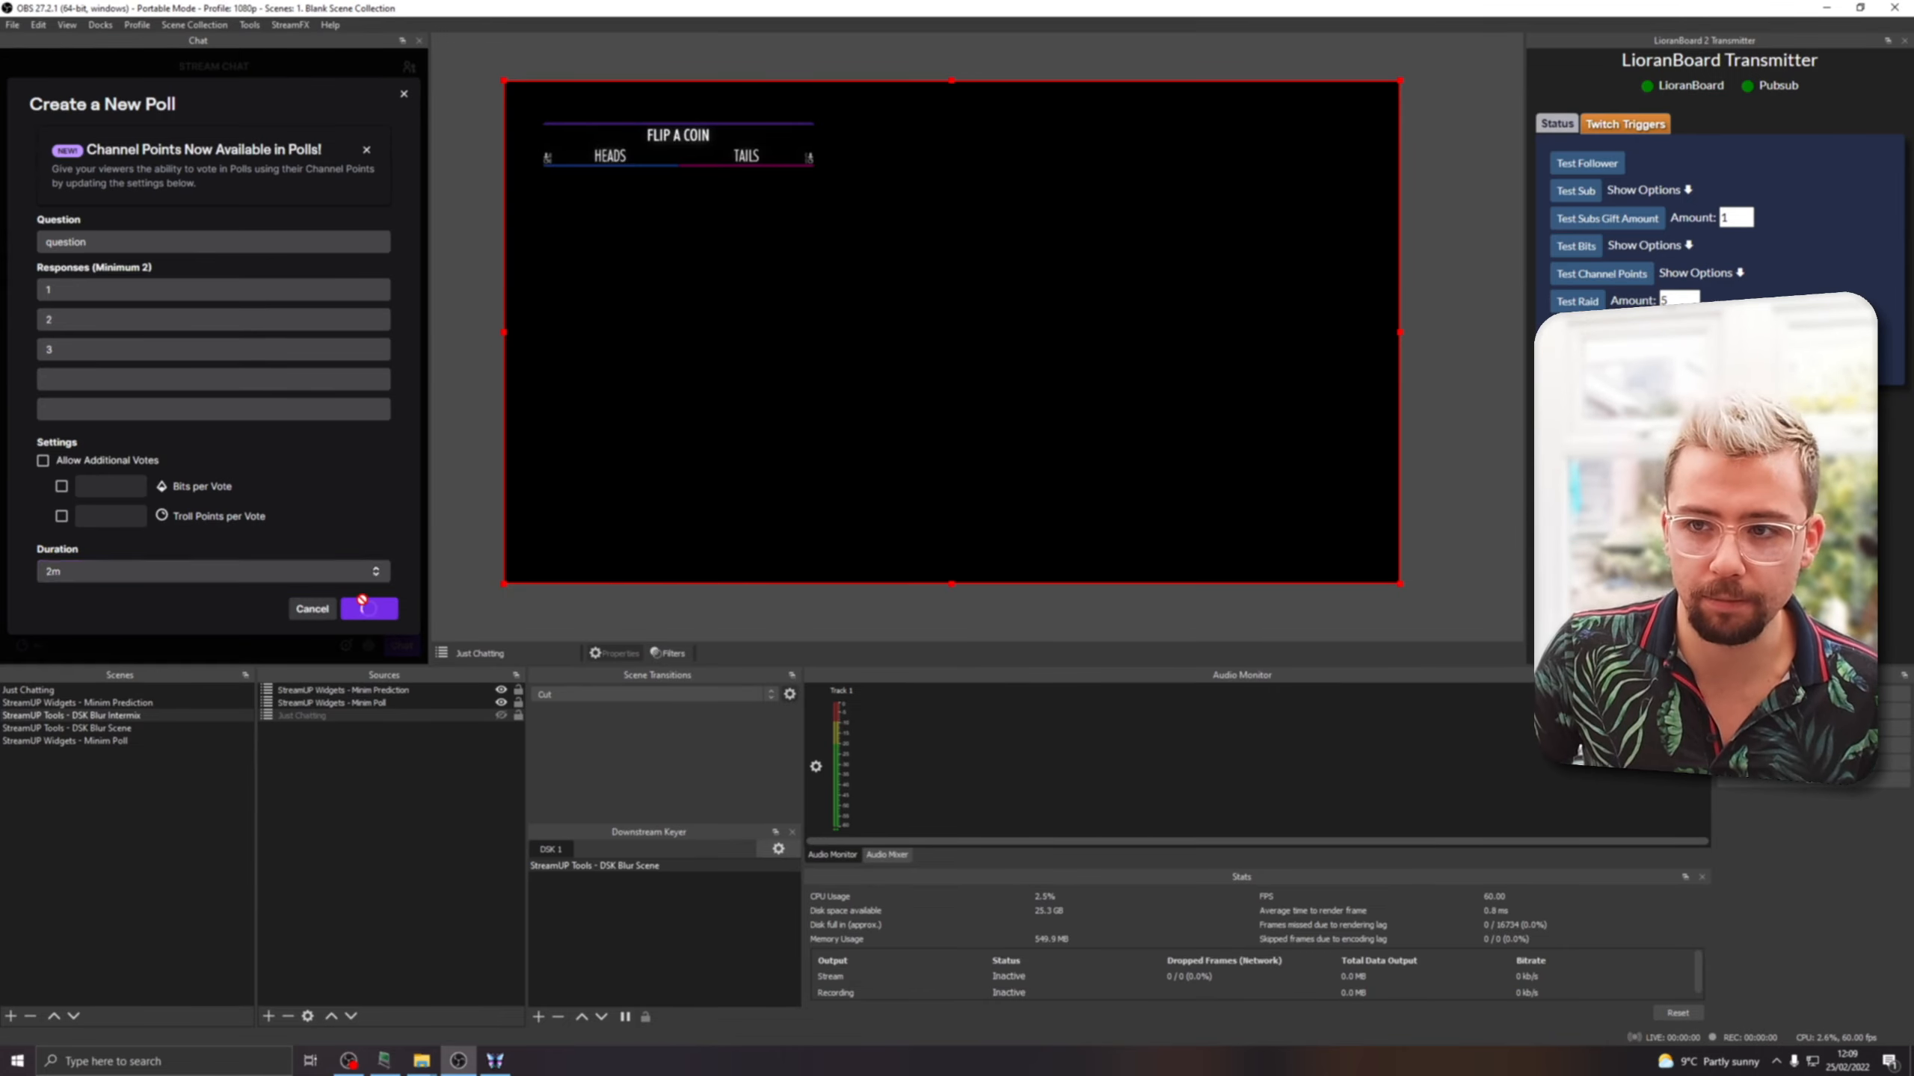
click(80, 688)
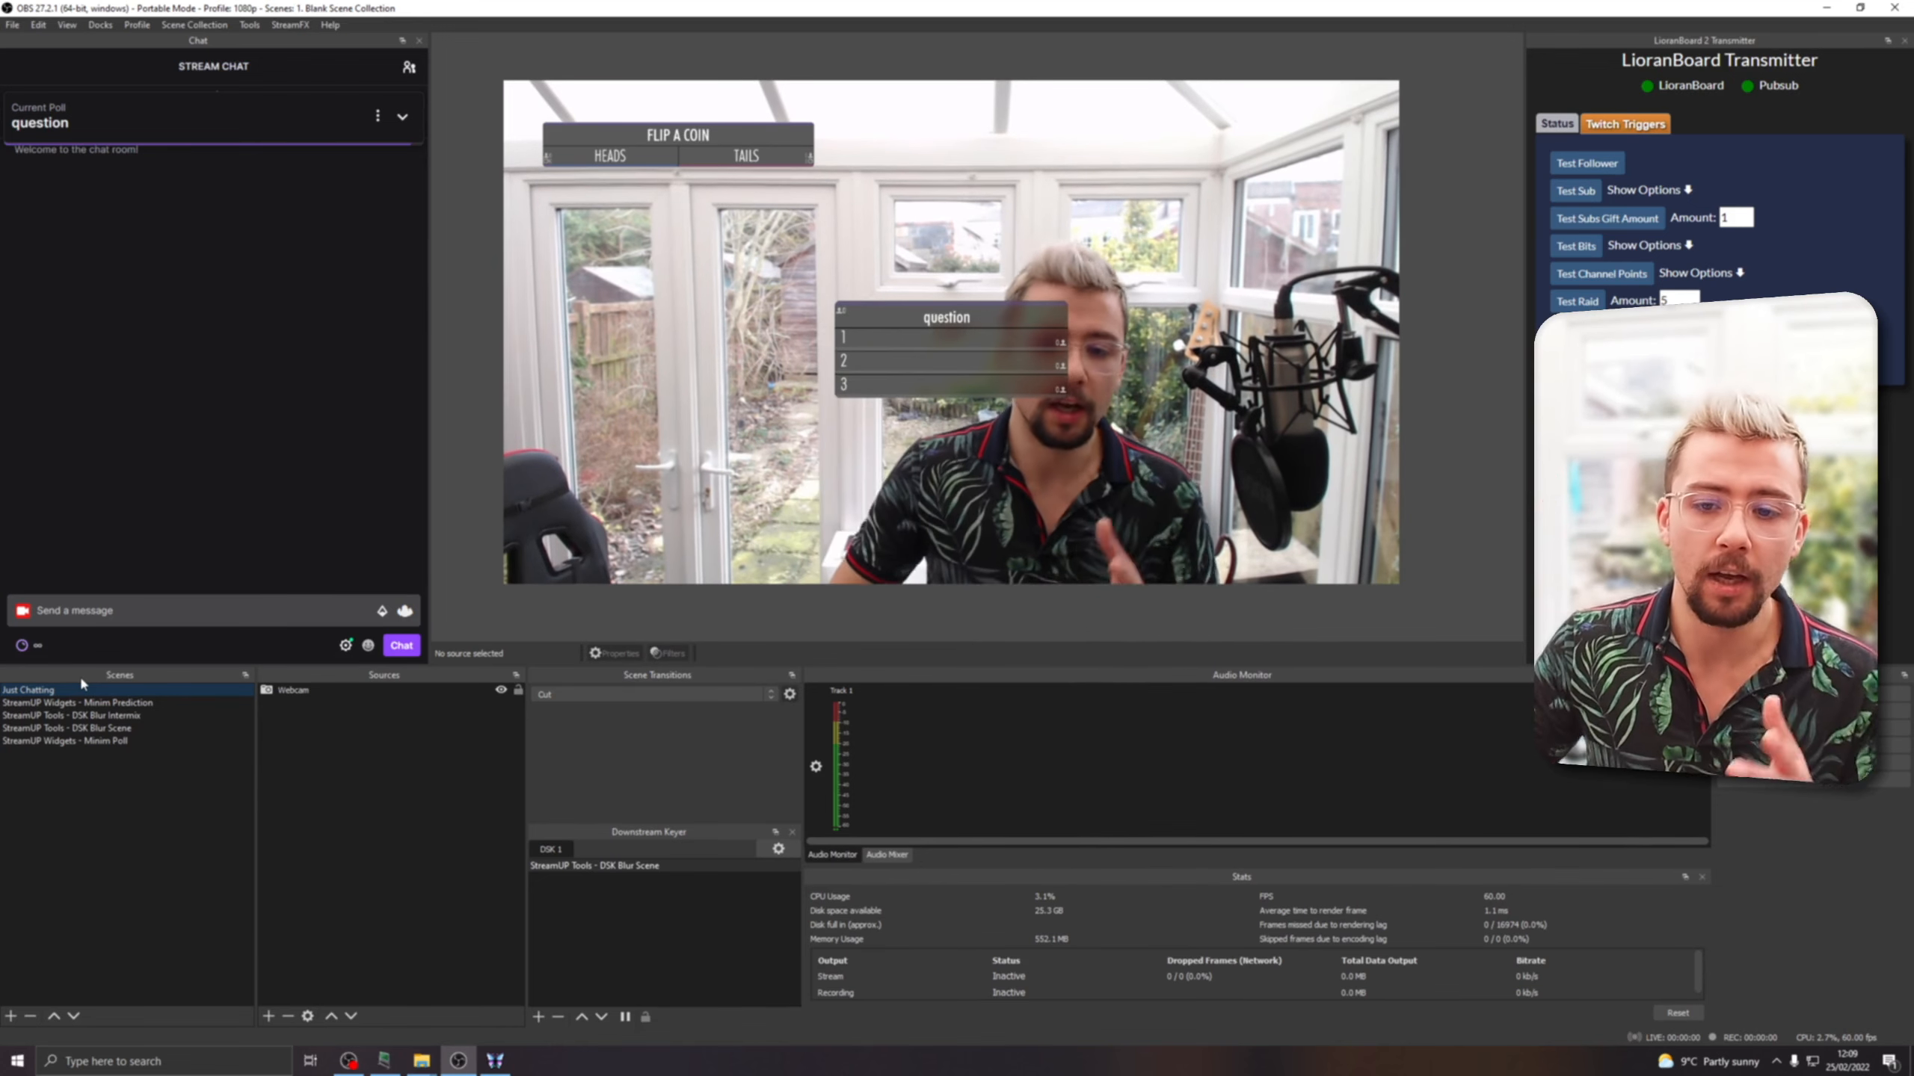
Enlarge the Minim Poll source in StreamUP Tools - DSK Blur Intermix, place it just below the prediction widget, and check it over Just Chatting.
click(128, 718)
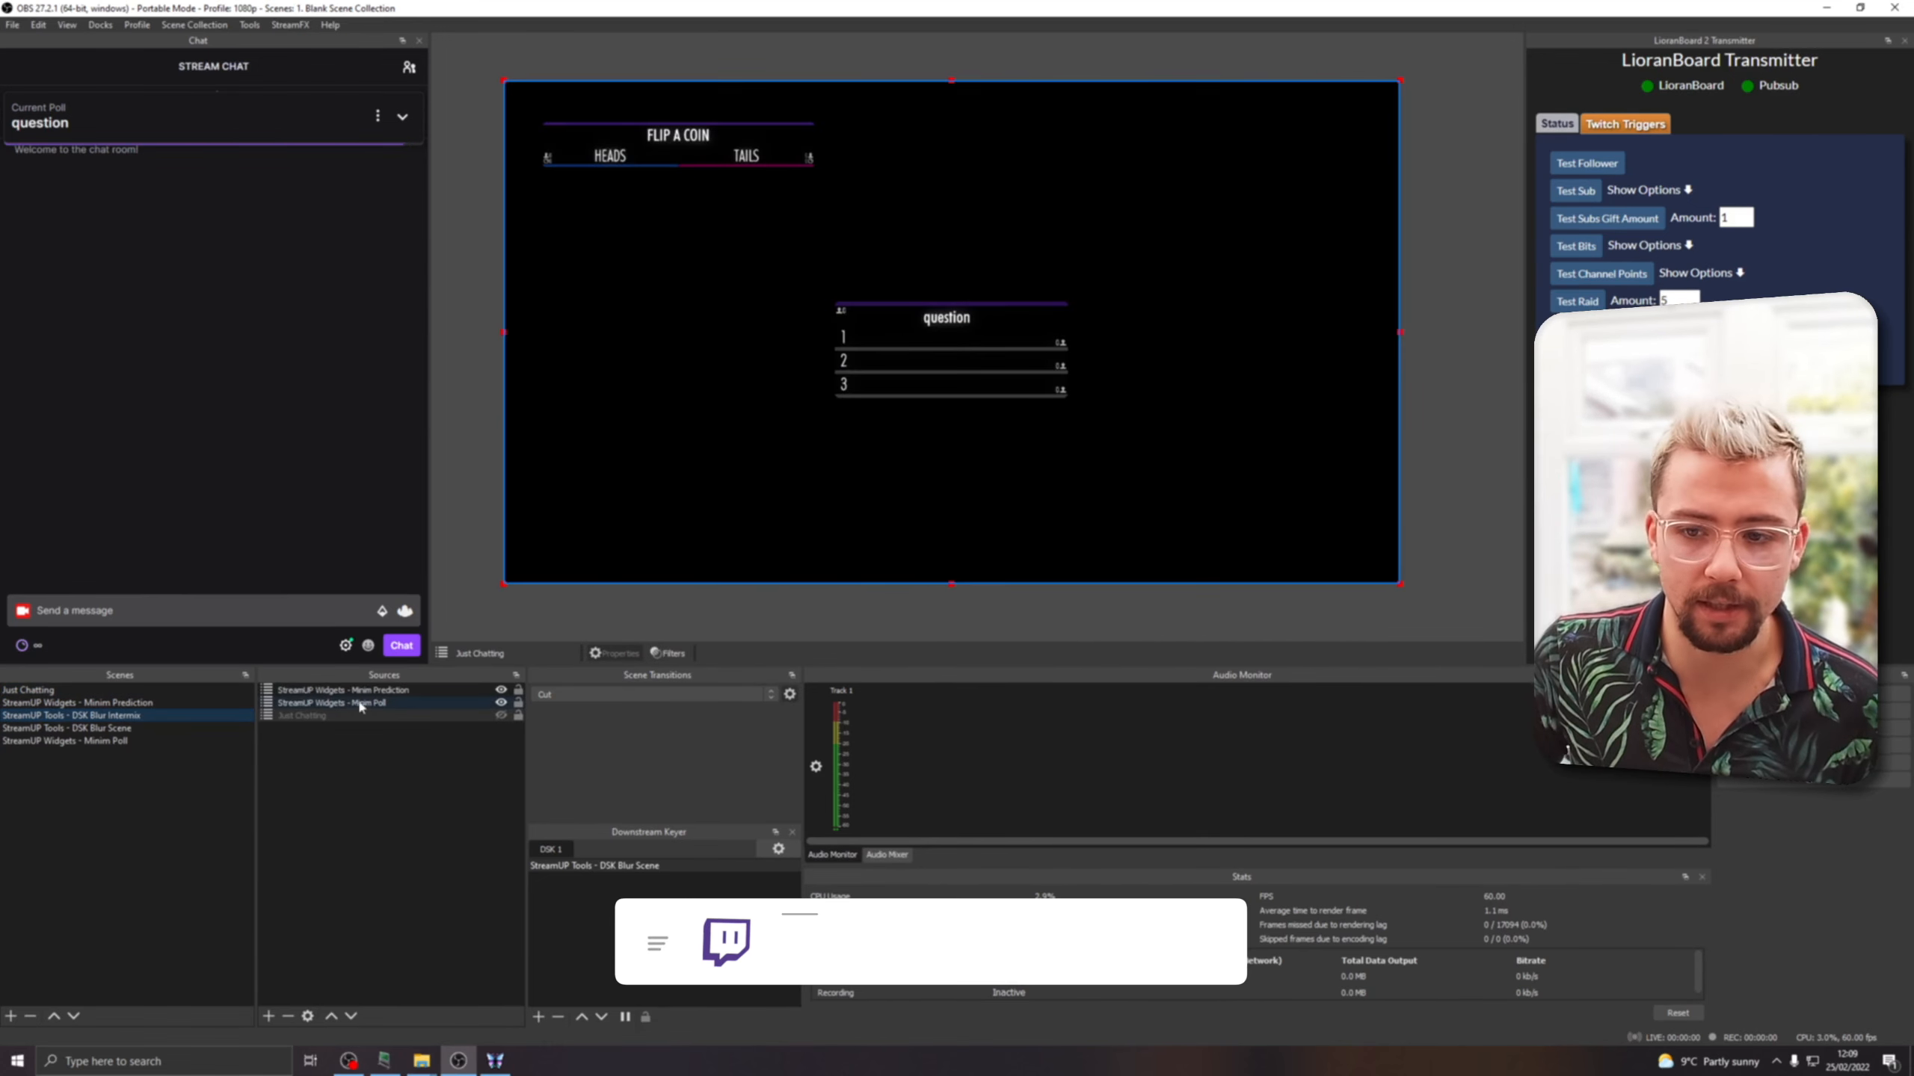
click(406, 689)
click(389, 704)
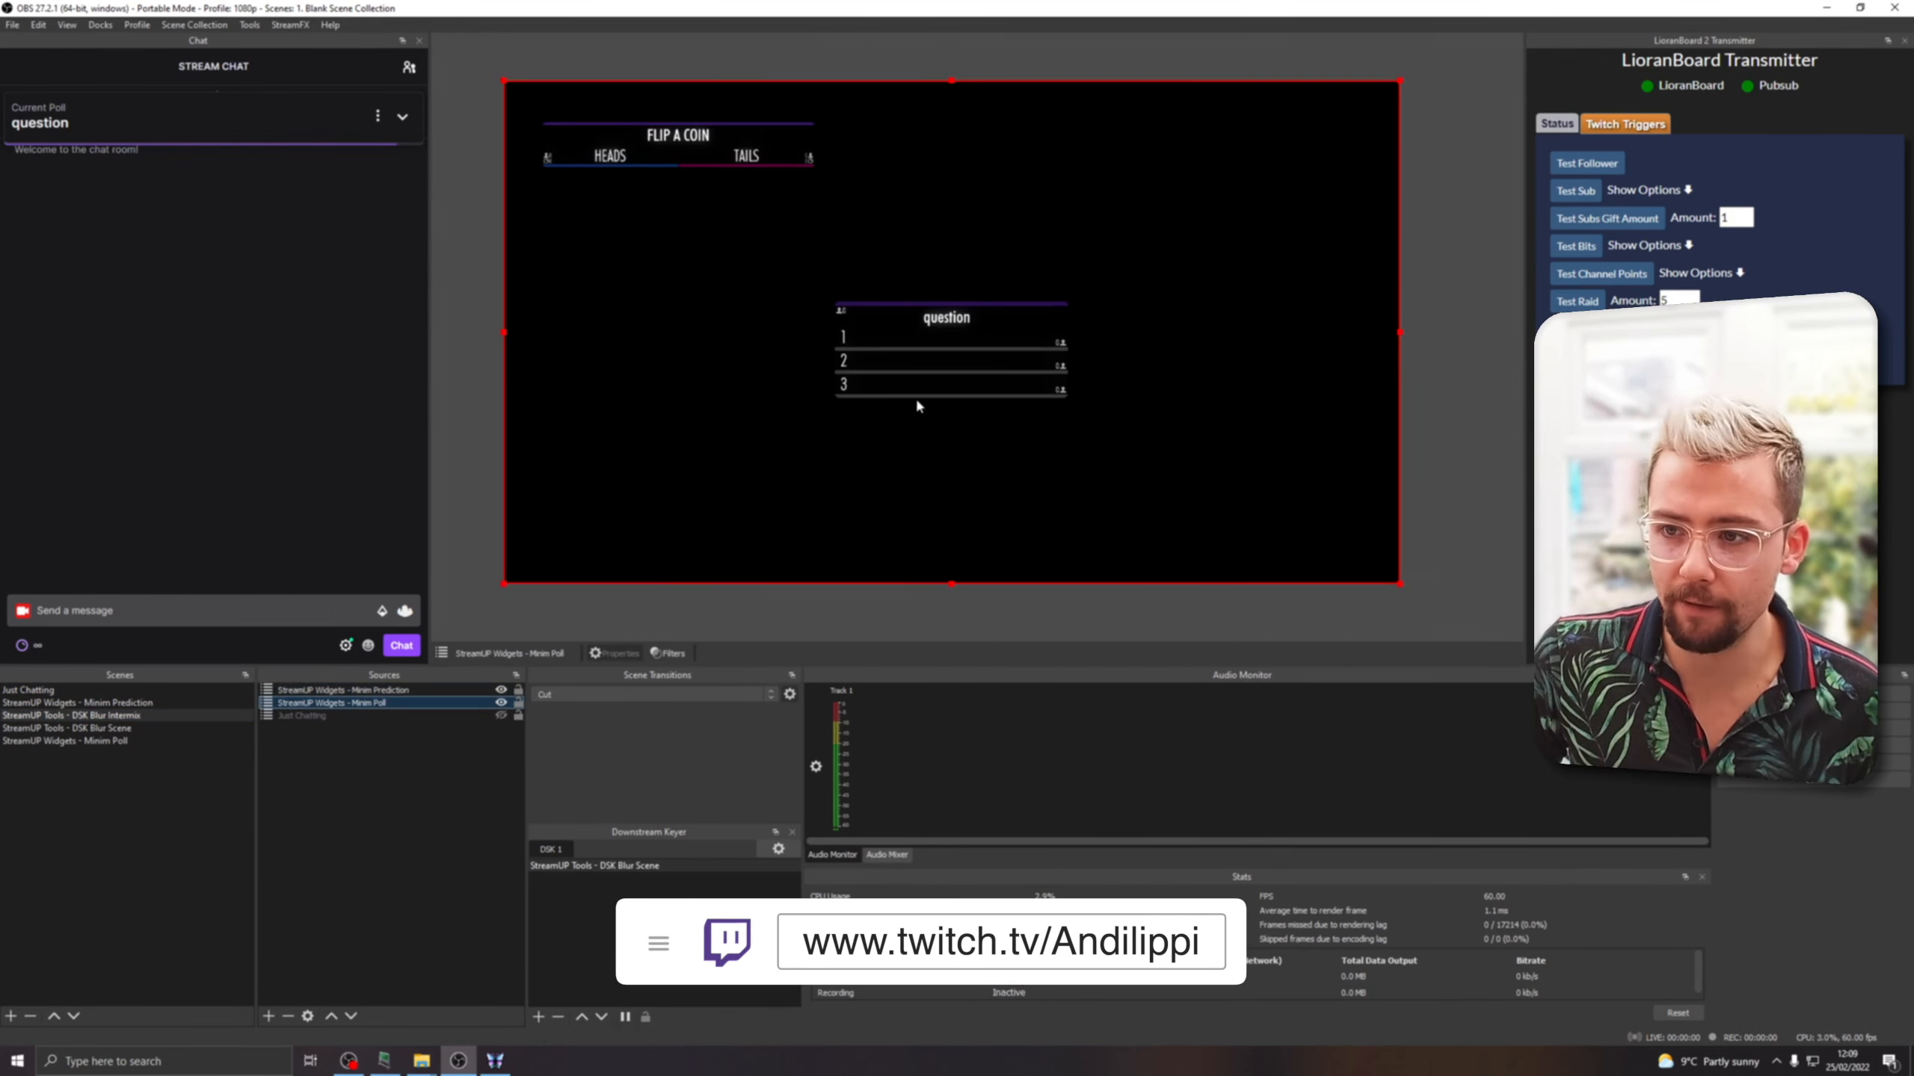
drag(918, 355, 631, 506)
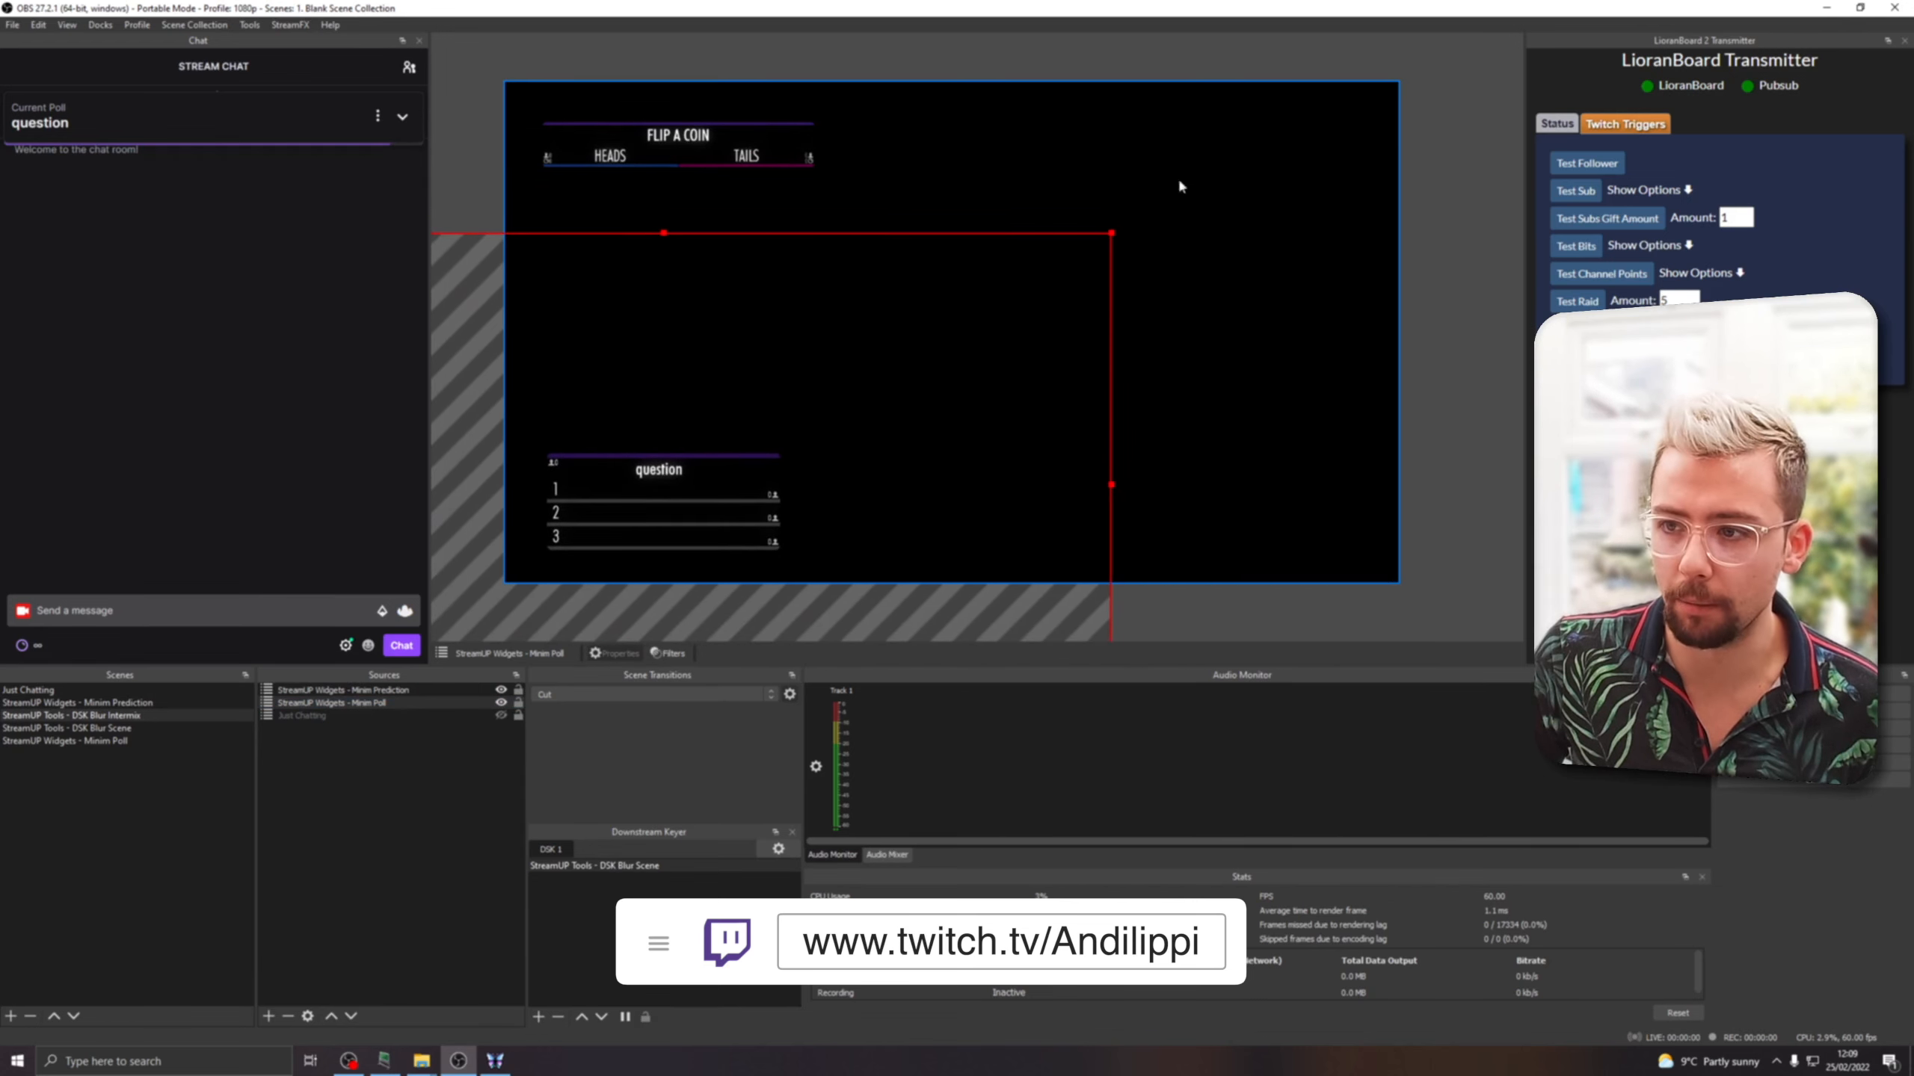
drag(1112, 233, 1368, 154)
drag(863, 451, 745, 258)
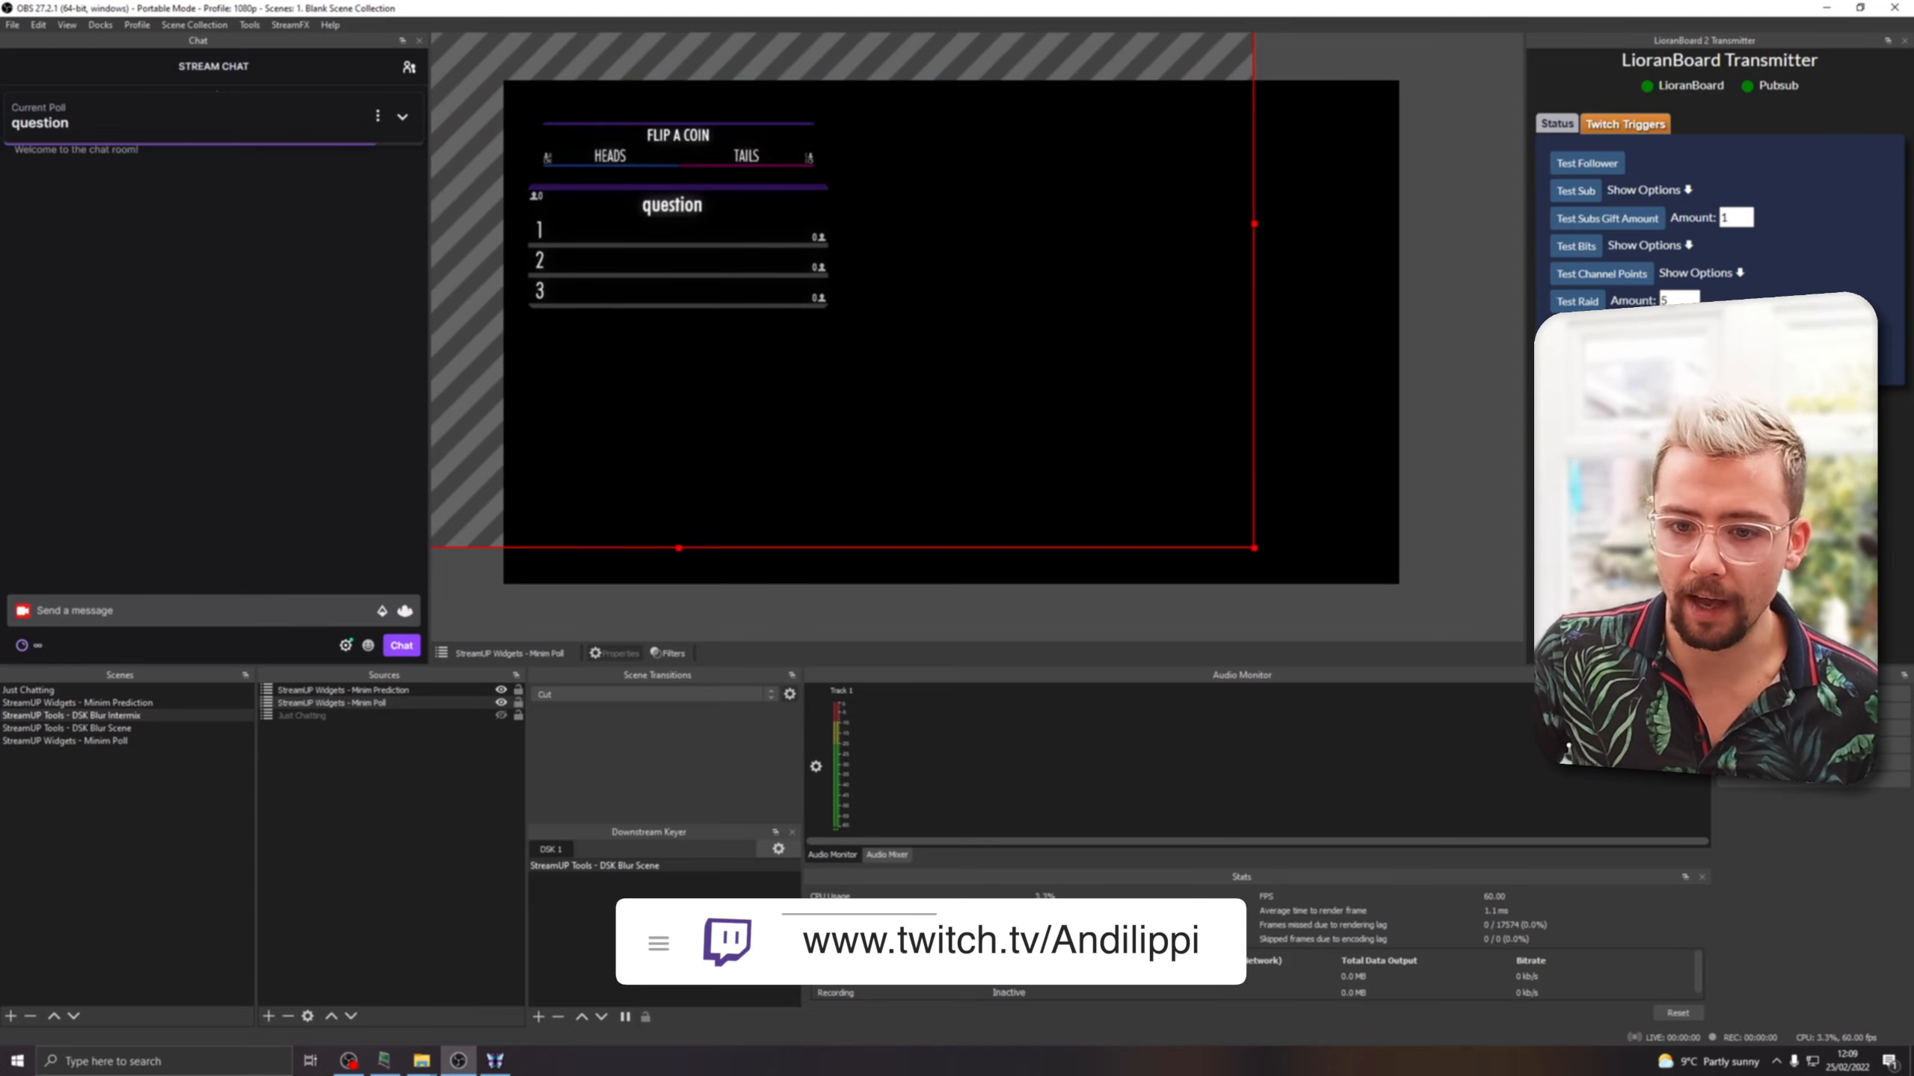
click(113, 690)
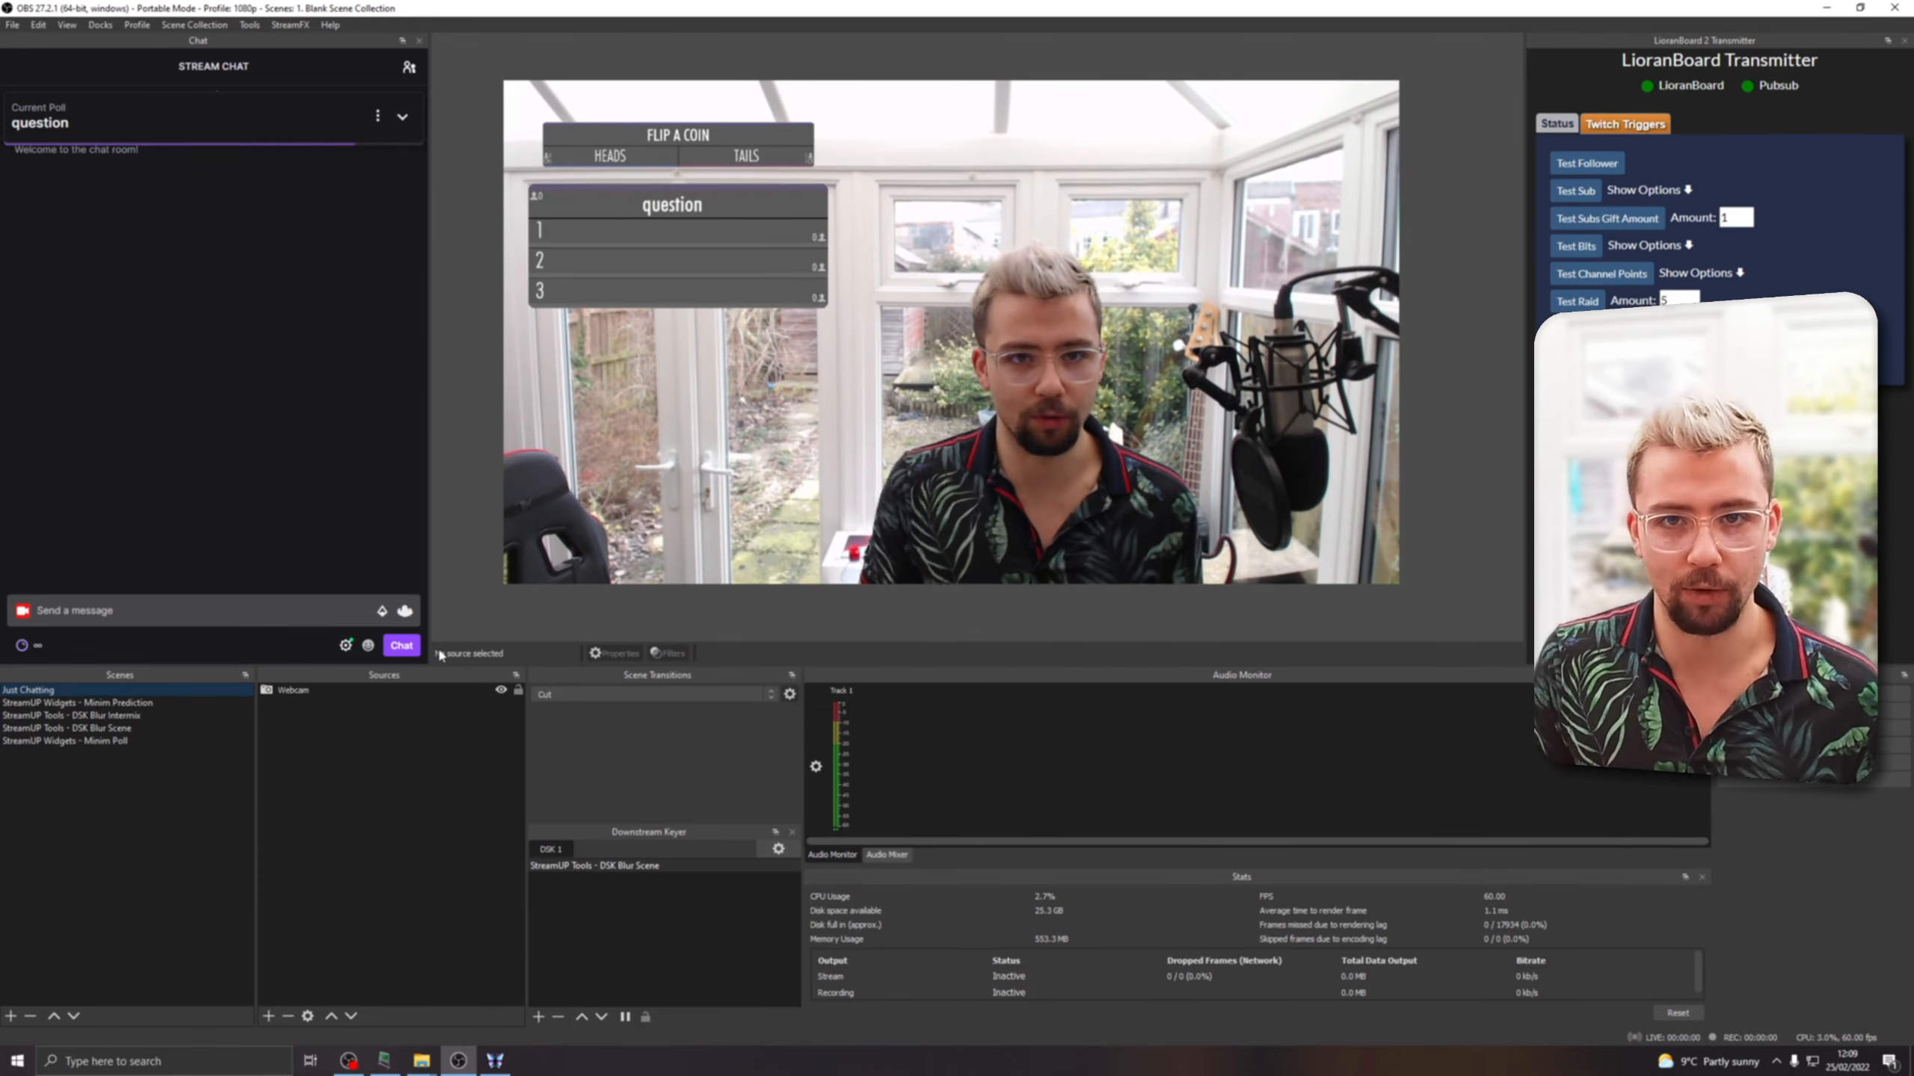
Vote for response 1 in the current poll in the stream chat, and collapse the poll.
click(402, 116)
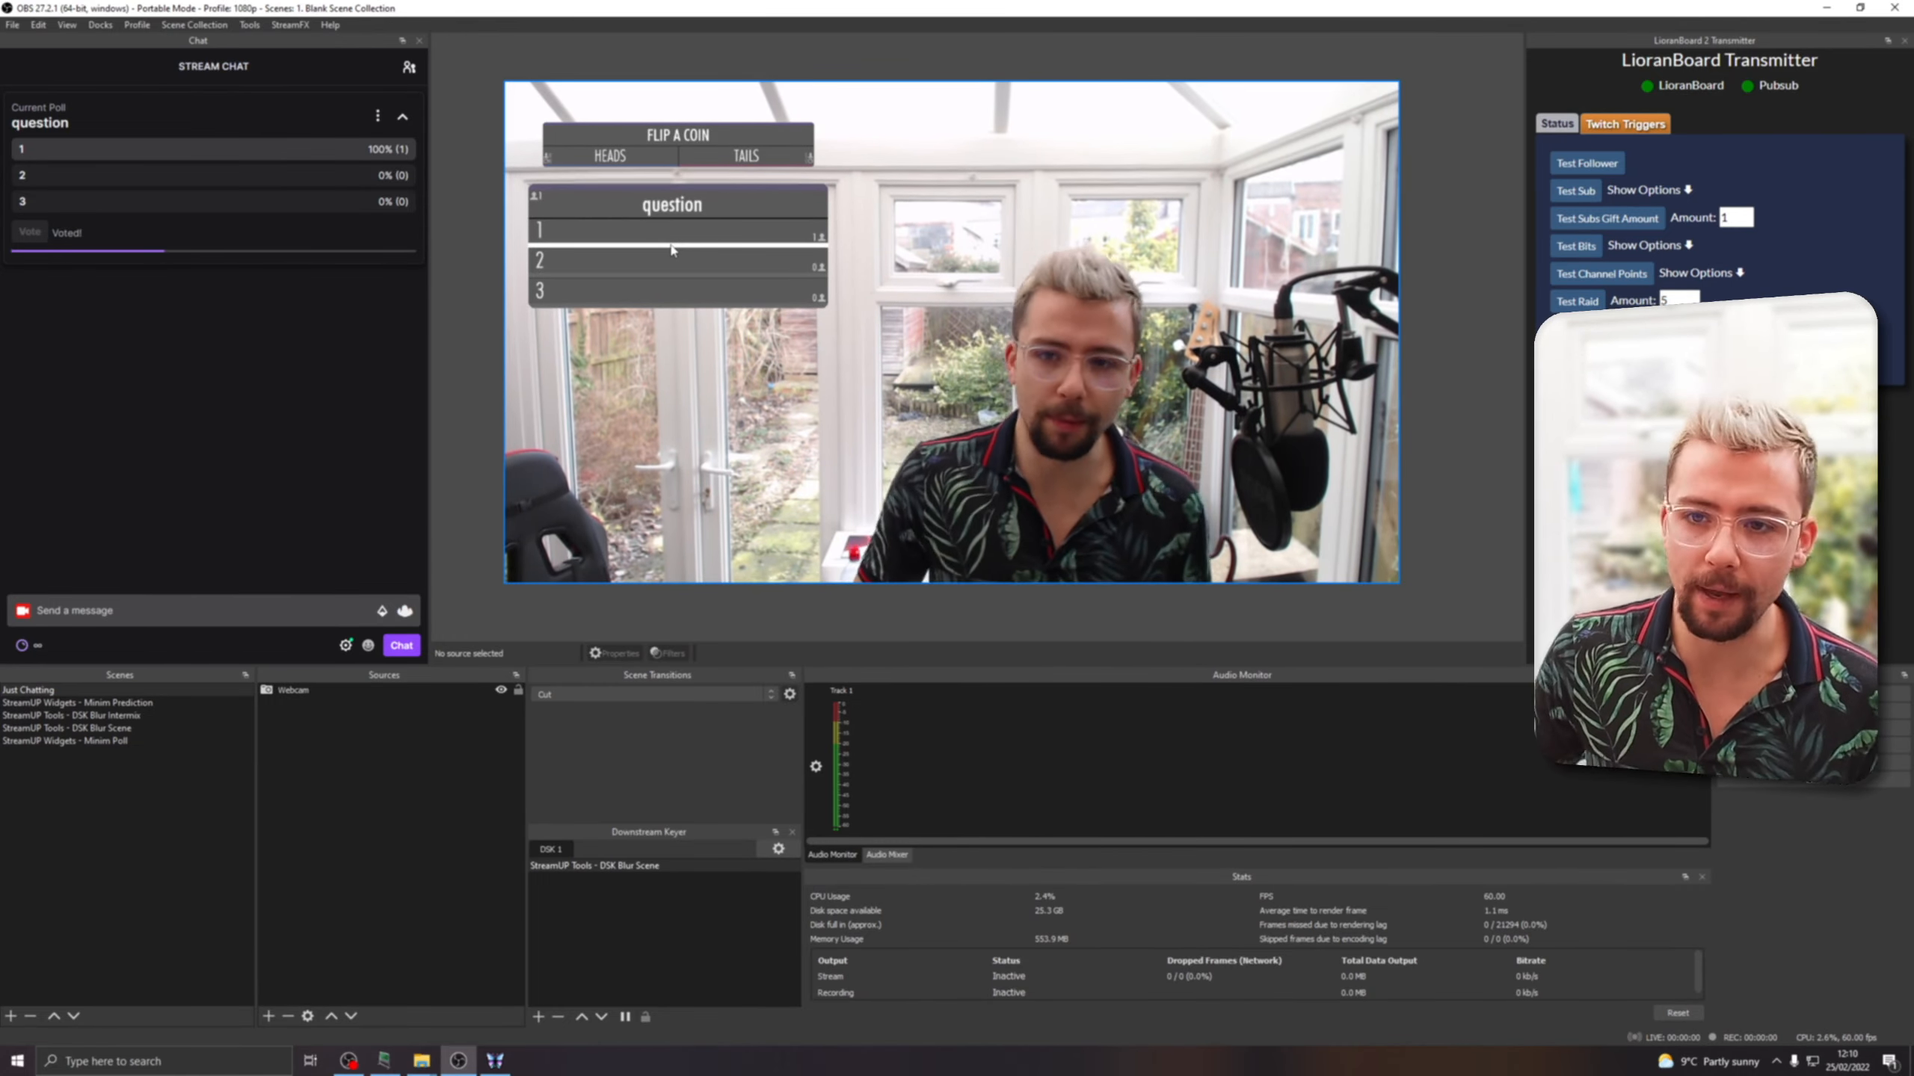
click(403, 116)
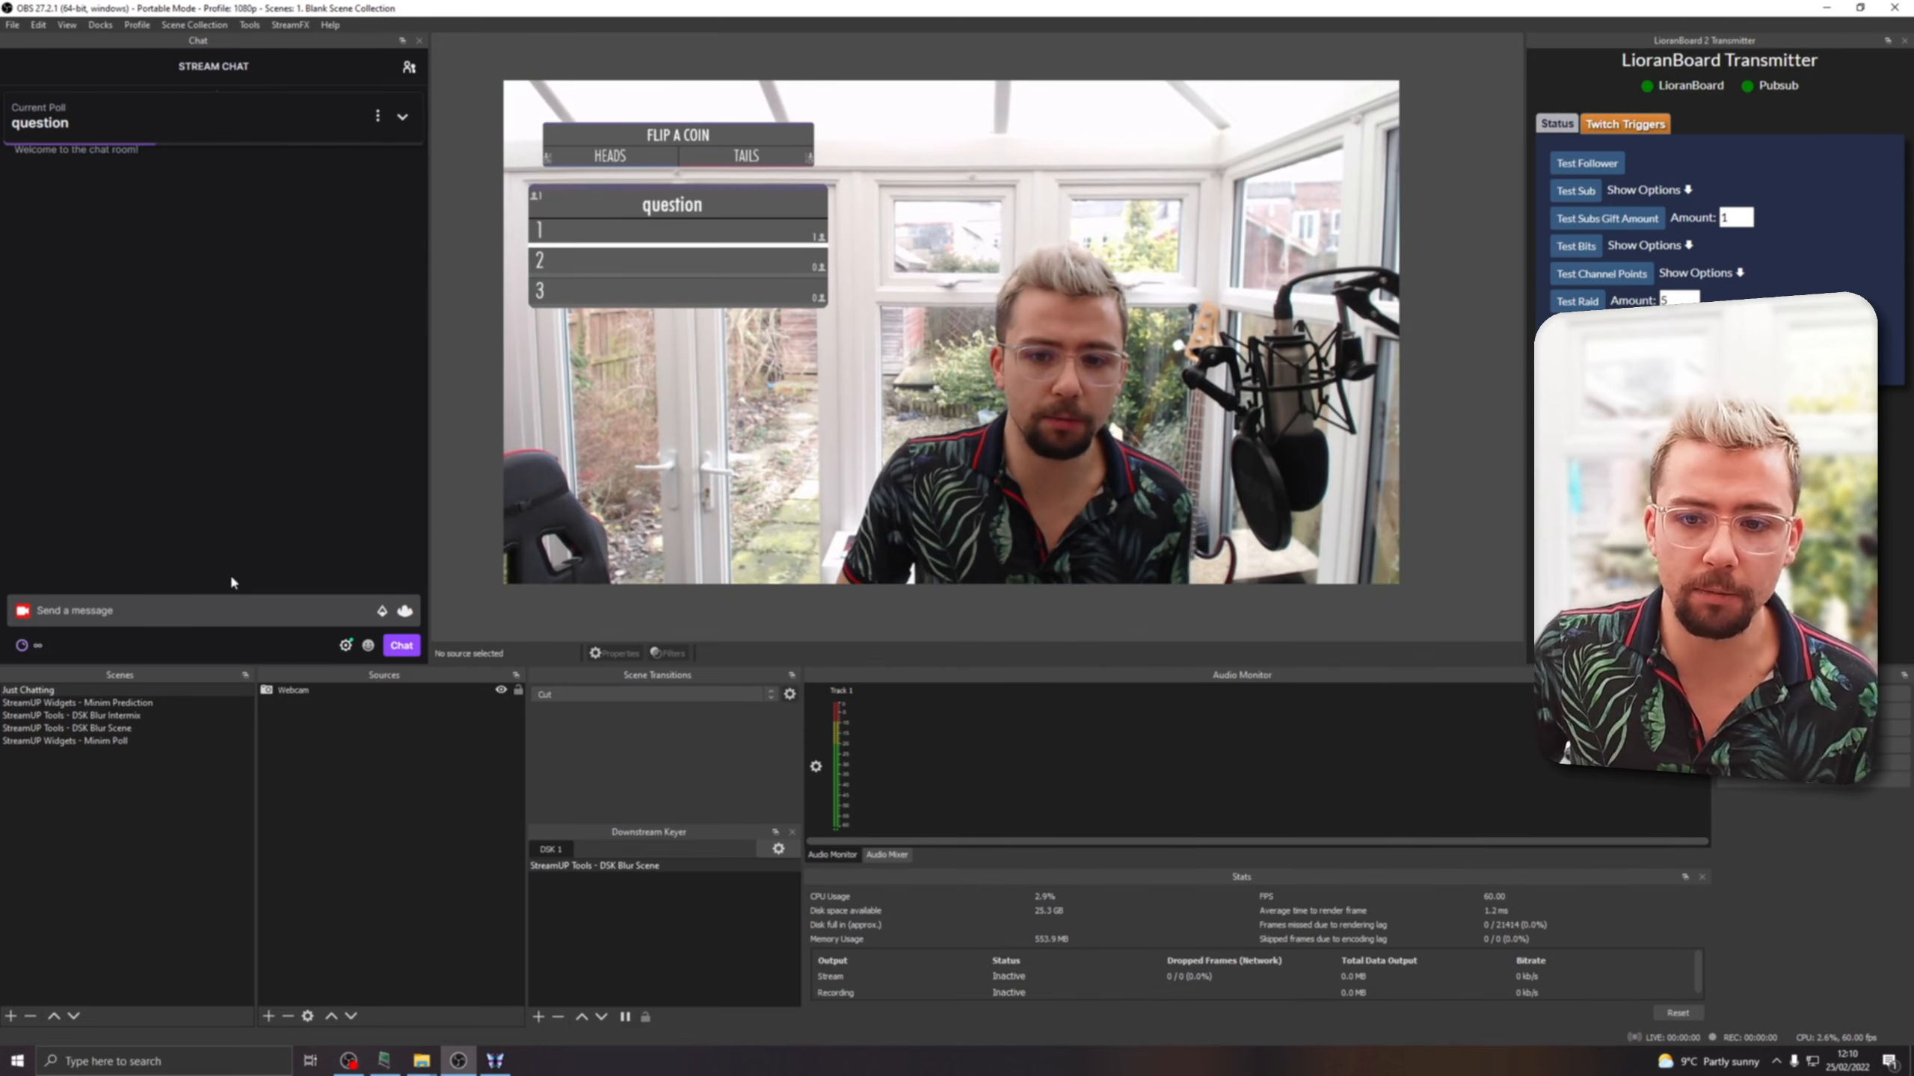
Complete the FLIP A COIN prediction from the stream chat with HEADS as the outcome.
click(211, 610)
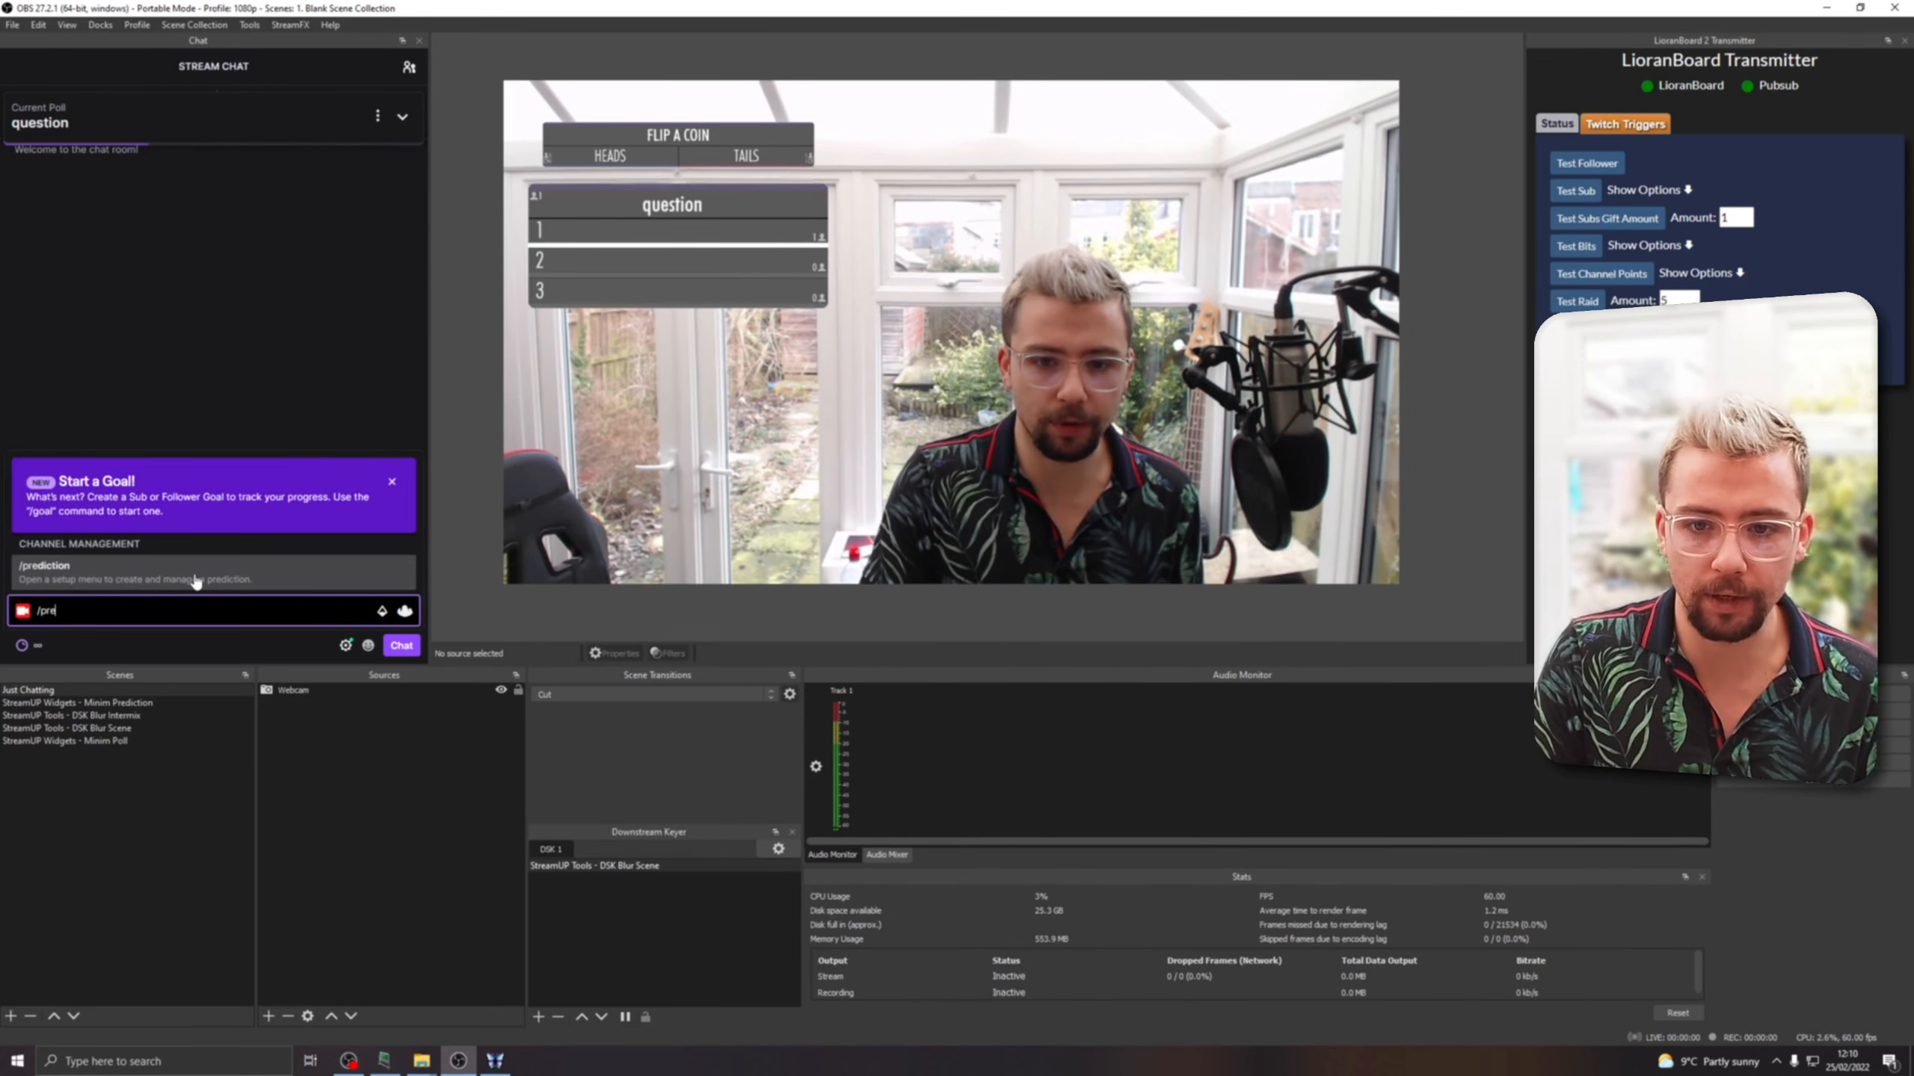
click(193, 576)
click(344, 443)
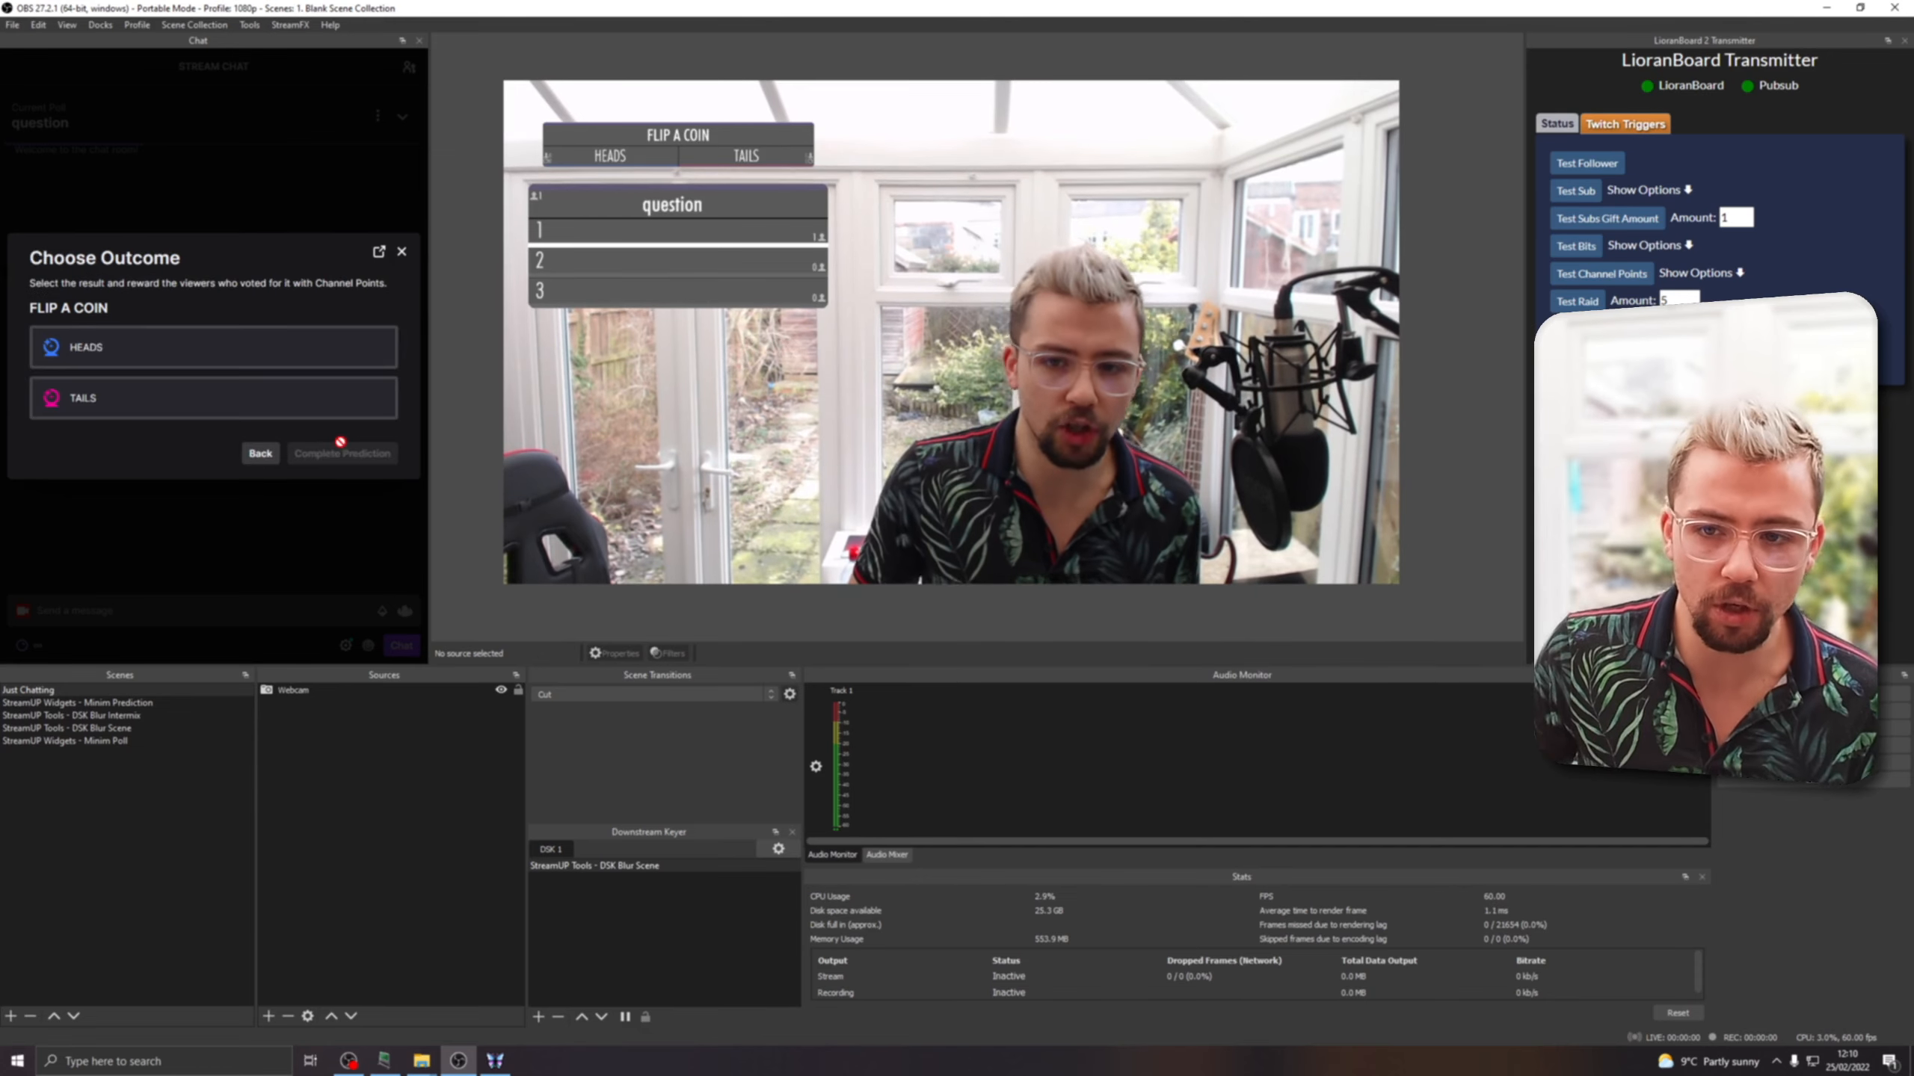
click(129, 348)
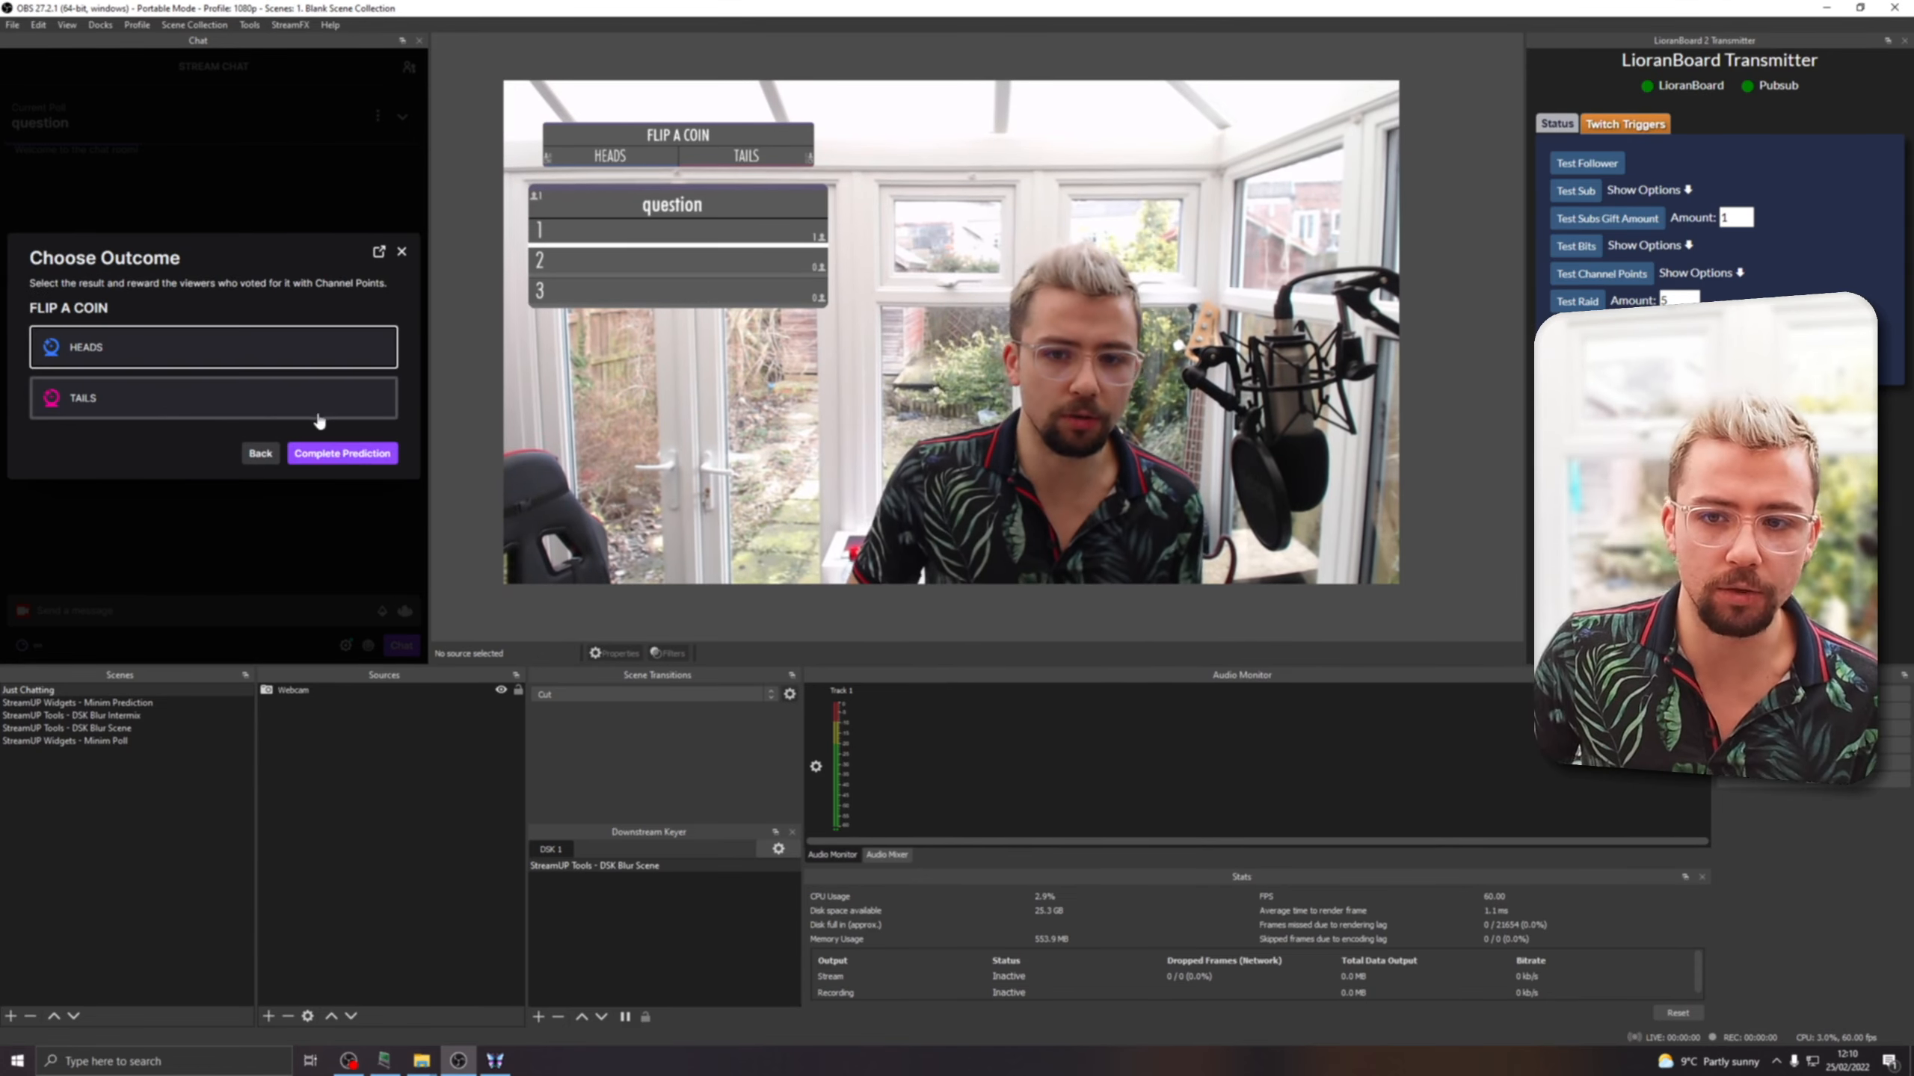
click(338, 454)
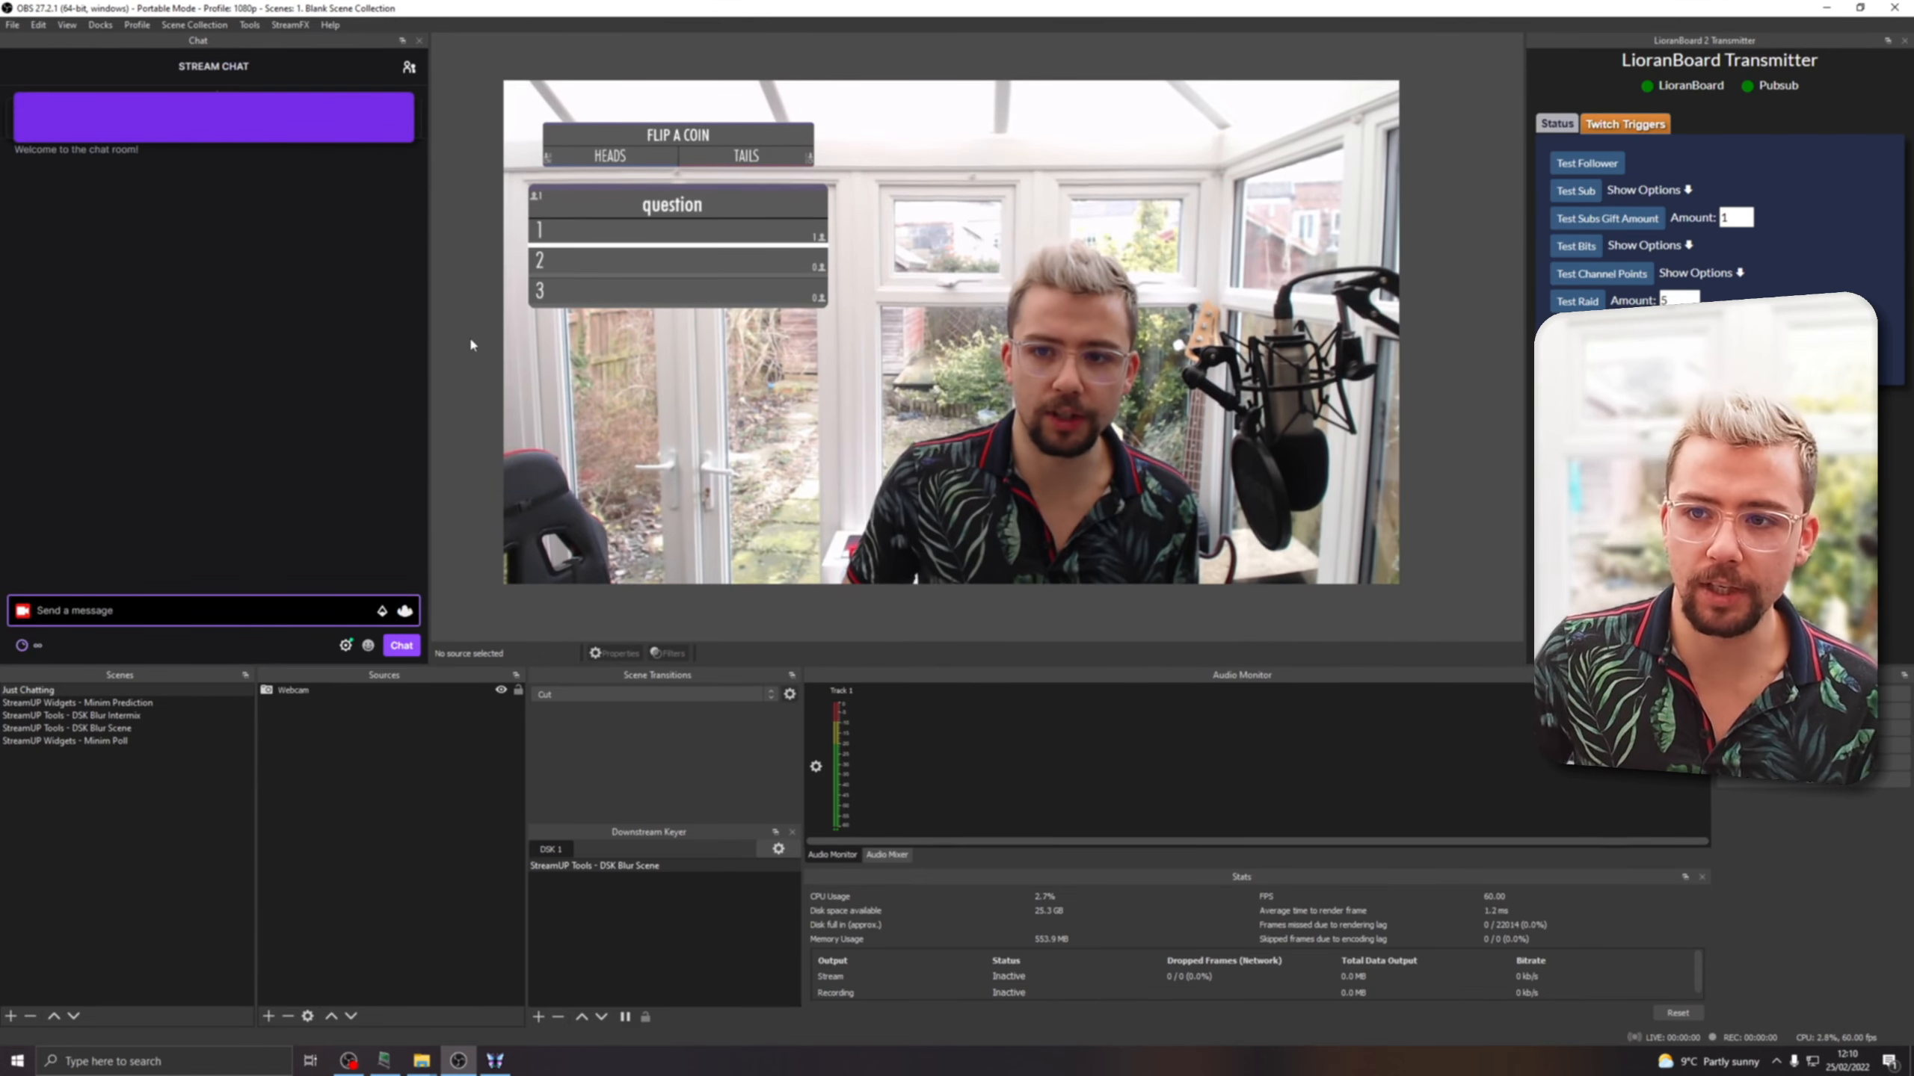